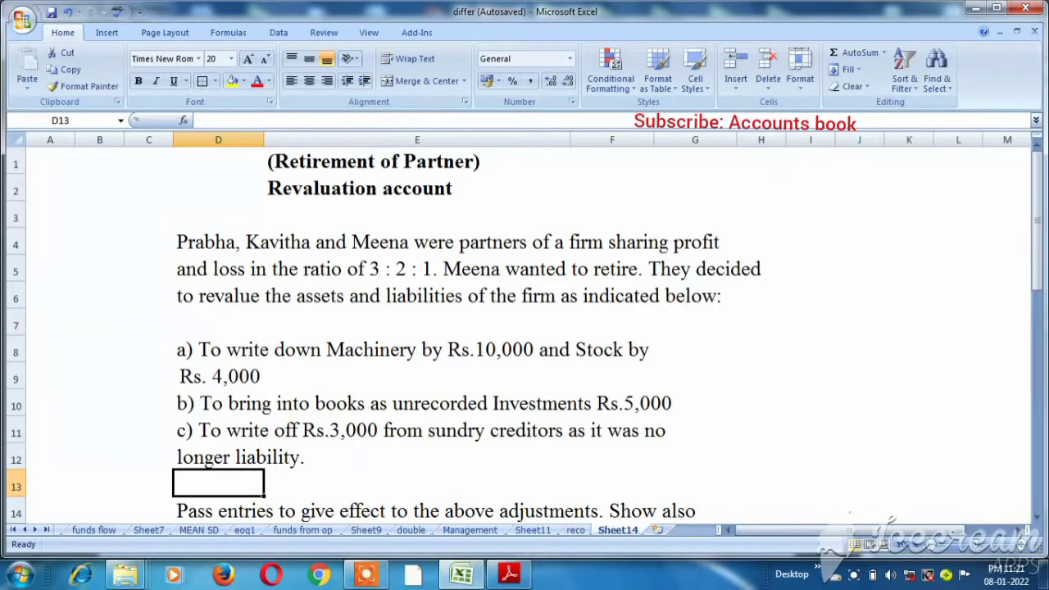
- Enter 'Revaluation a/c dr' in E20 with a 14000 debit in F20
{"action": "left_click", "coordinate": [218, 511]}
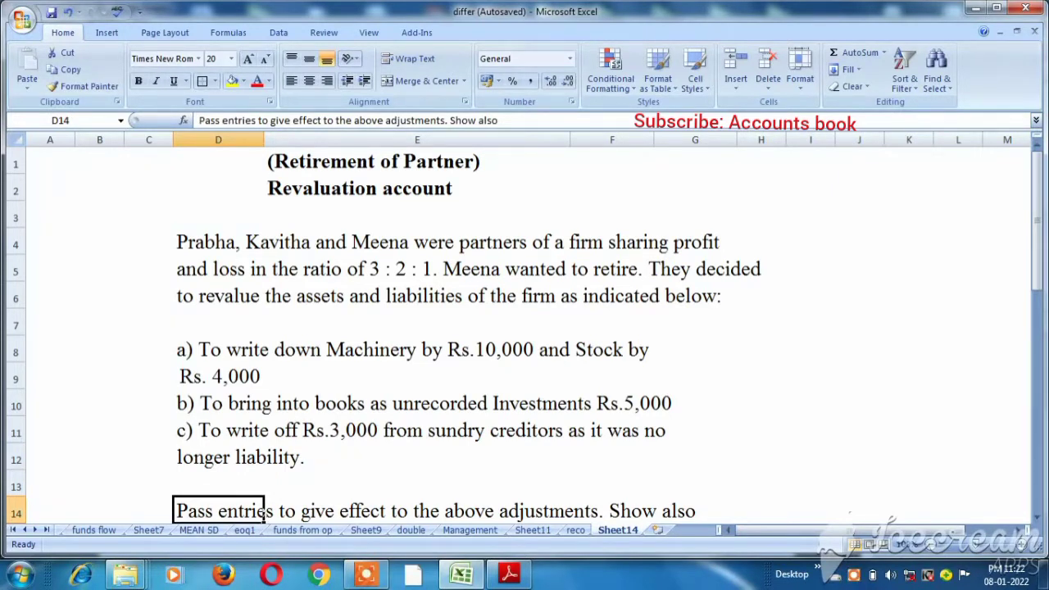
{"action": "key", "text": "Down"}
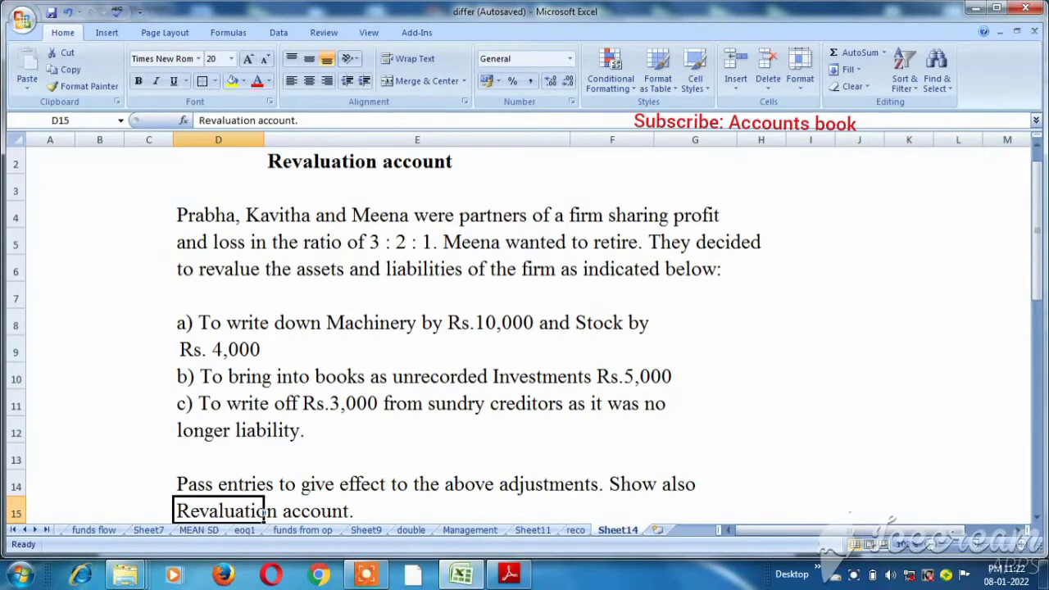
{"action": "key", "text": "Down"}
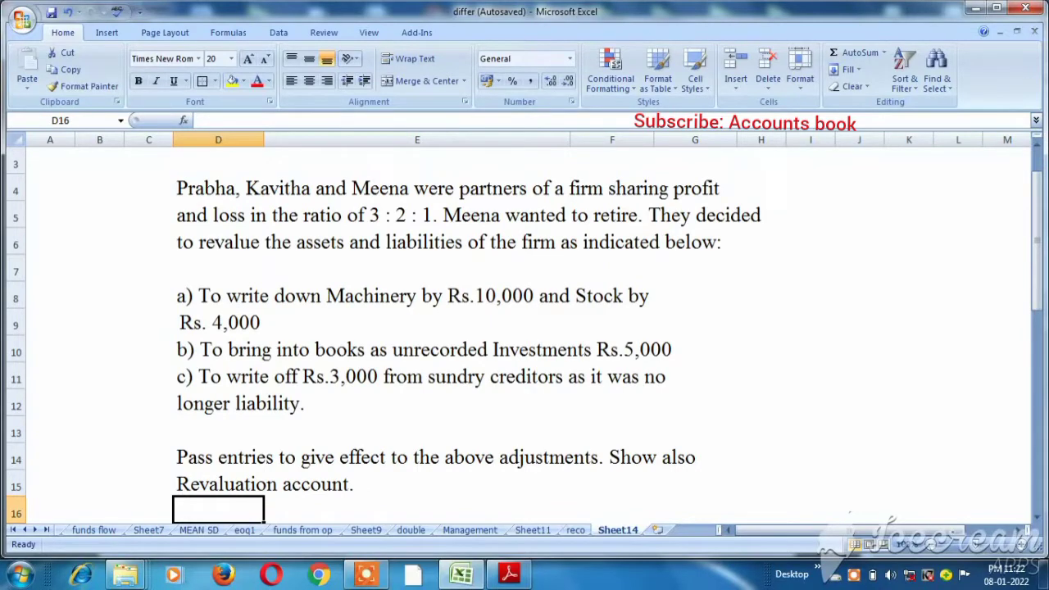
{"action": "key", "text": "Page_Up"}
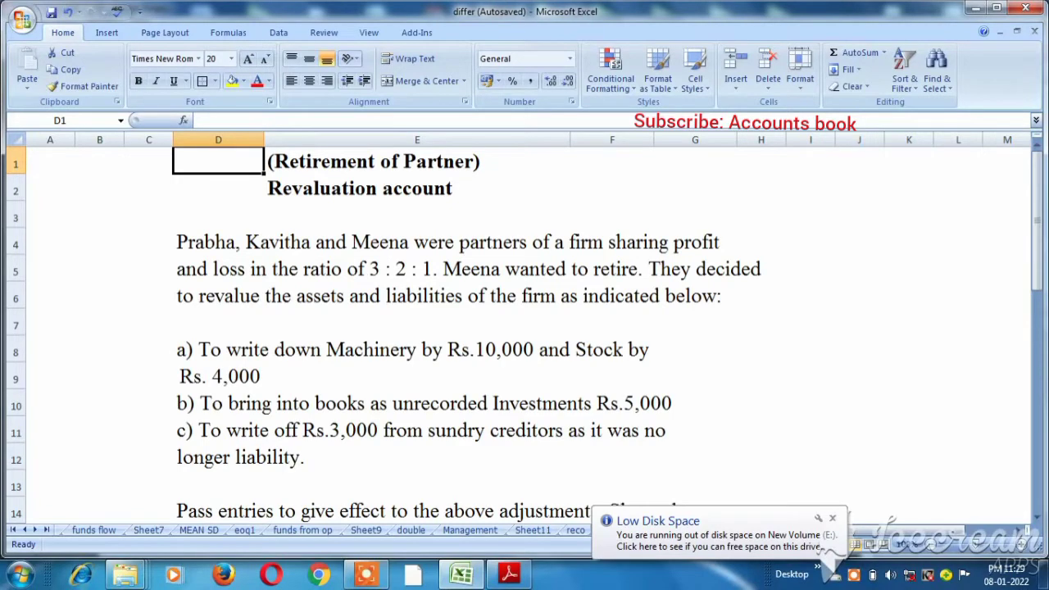
{"action": "key", "text": "Down"}
{"action": "key", "text": "Down"}
{"action": "key", "text": "Down"}
{"action": "key", "text": "Down"}
{"action": "key", "text": "Down"}
{"action": "key", "text": "Down"}
{"action": "key", "text": "Down"}
{"action": "key", "text": "Down"}
{"action": "key", "text": "Down"}
{"action": "key", "text": "Down"}
{"action": "key", "text": "Down"}
{"action": "key", "text": "Down"}
{"action": "key", "text": "Down"}
{"action": "key", "text": "Down"}
{"action": "key", "text": "Down"}
{"action": "key", "text": "Down"}
{"action": "key", "text": "Down"}
{"action": "key", "text": "Down"}
{"action": "key", "text": "Down"}
{"action": "key", "text": "Down"}
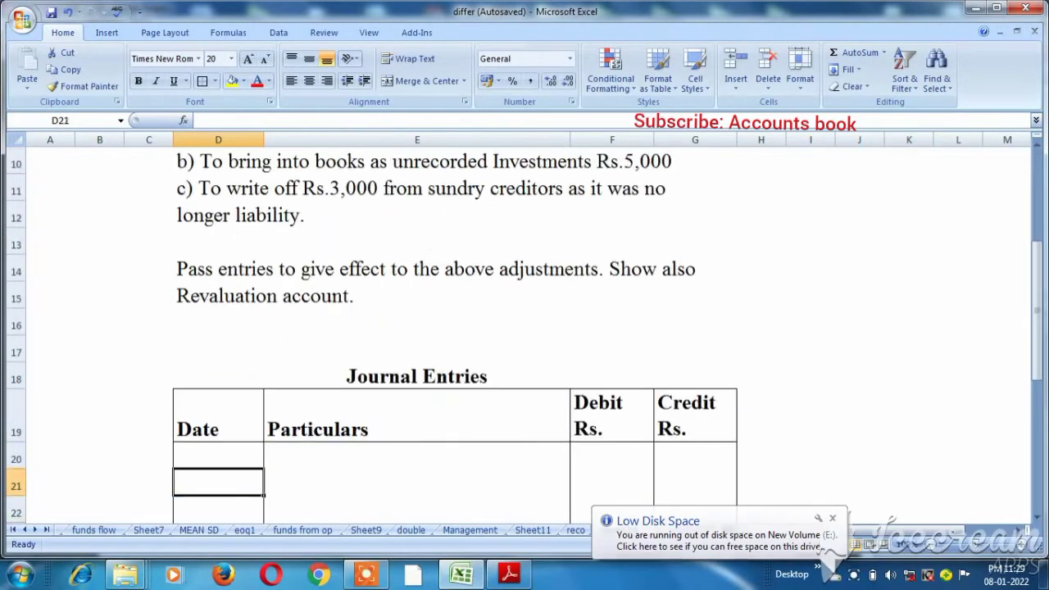
{"action": "key", "text": "Up"}
{"action": "key", "text": "Right"}
{"action": "type", "text": "Re"}
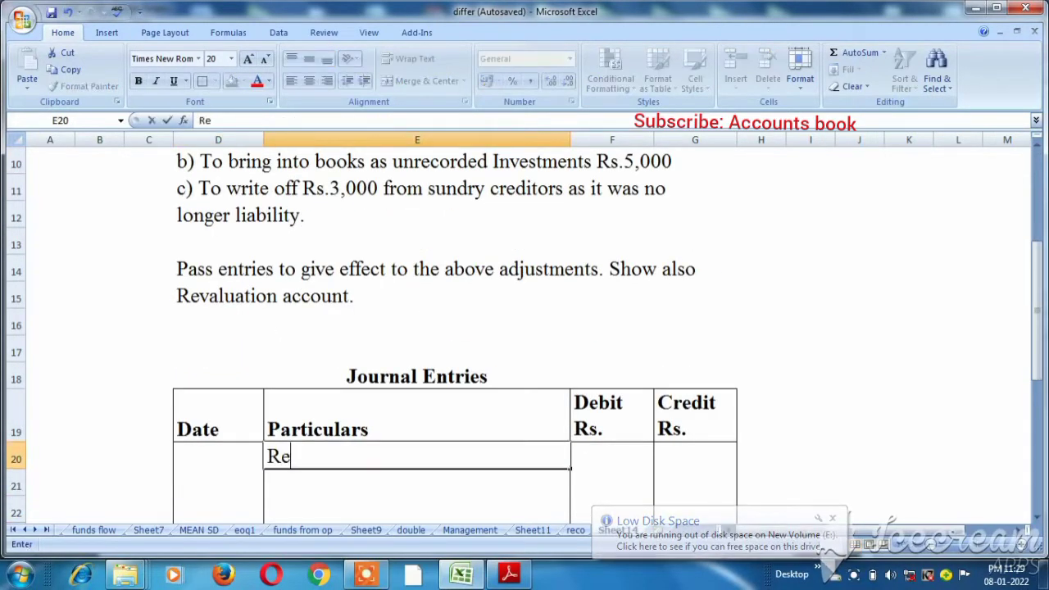
{"action": "type", "text": "va"}
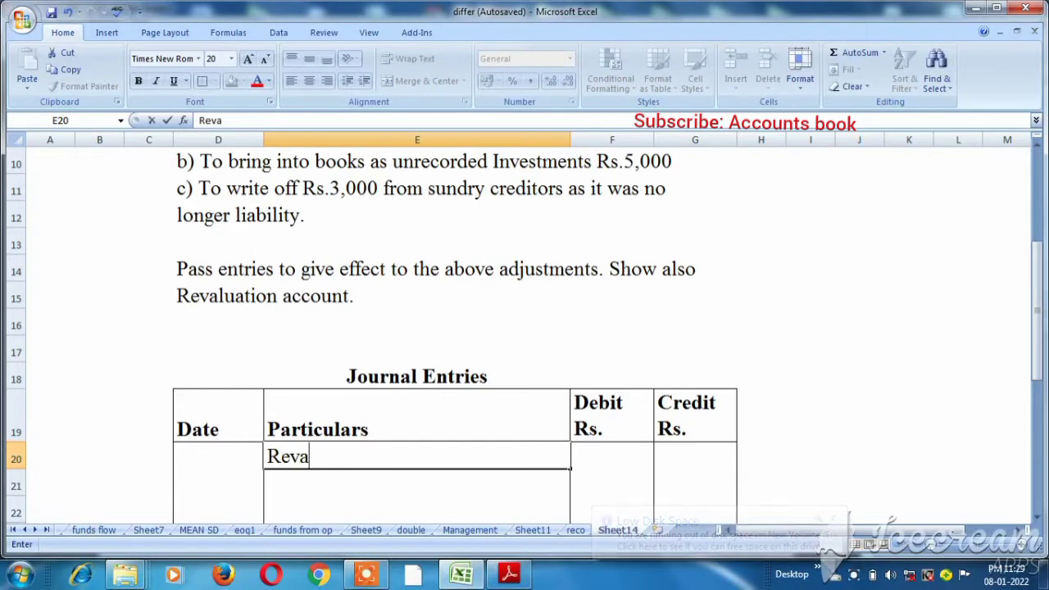
{"action": "type", "text": "lua"}
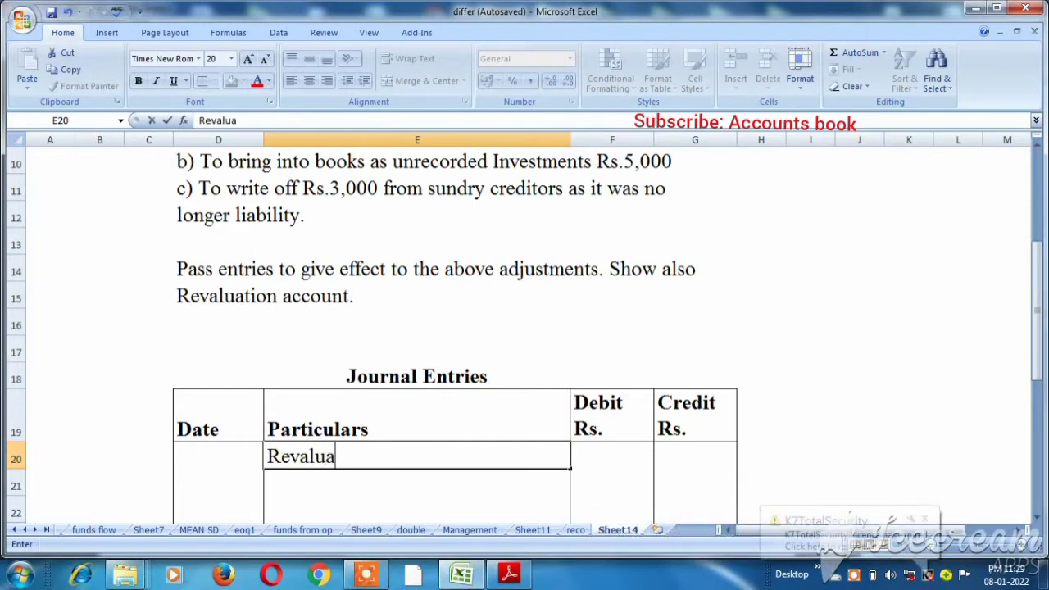
{"action": "type", "text": "tion a"}
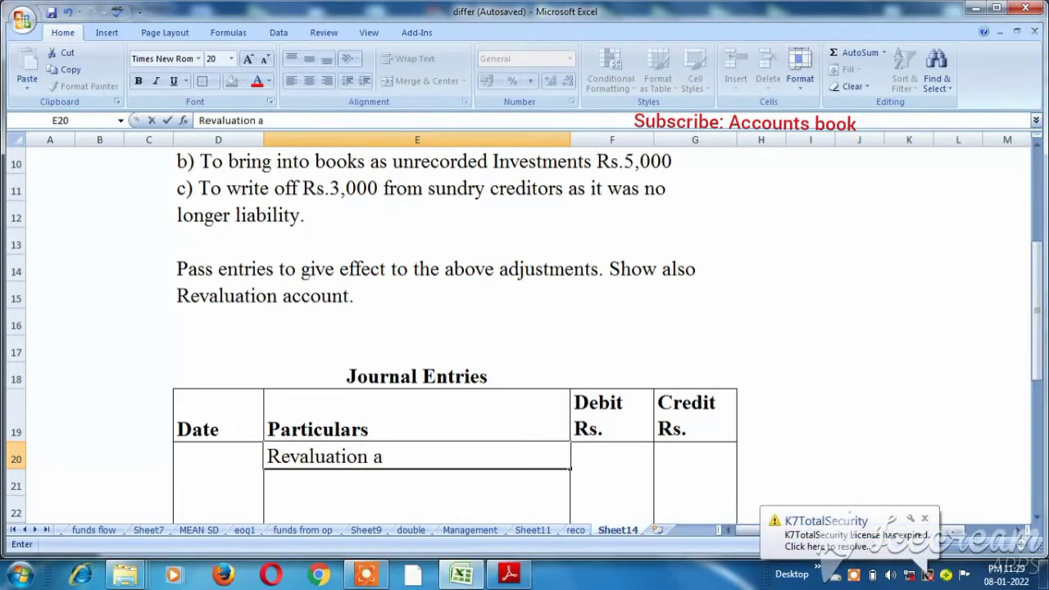
{"action": "type", "text": "/c                  d"}
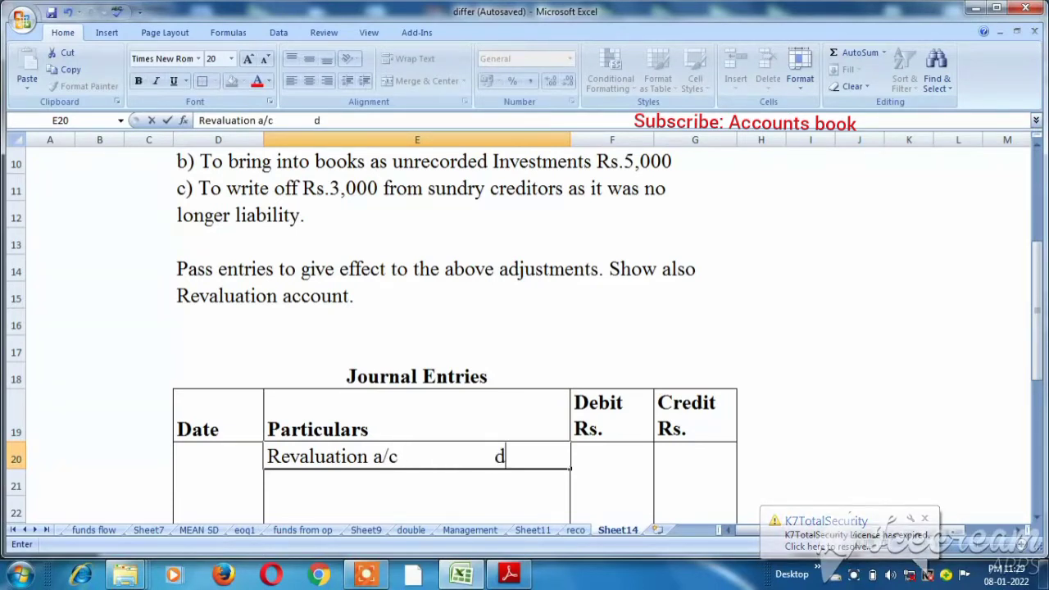
{"action": "type", "text": "r"}
{"action": "key", "text": "Tab"}
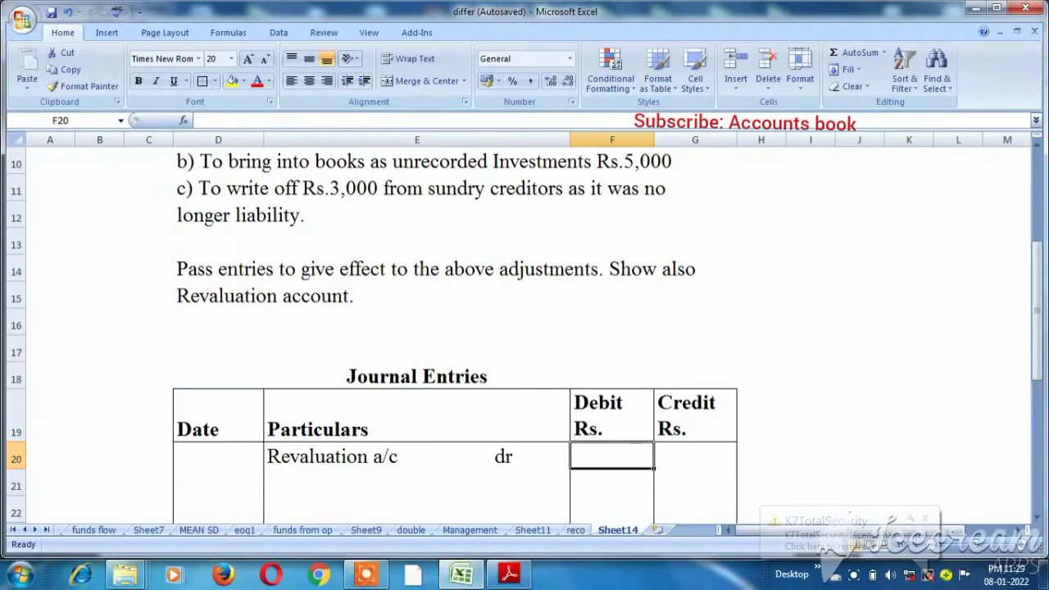
{"action": "key", "text": "Up"}
{"action": "key", "text": "Up"}
{"action": "key", "text": "Up"}
{"action": "key", "text": "Up"}
{"action": "key", "text": "Up"}
{"action": "key", "text": "Up"}
{"action": "key", "text": "Up"}
{"action": "key", "text": "Up"}
{"action": "key", "text": "Up"}
{"action": "key", "text": "Up"}
{"action": "key", "text": "Up"}
{"action": "key", "text": "Up"}
{"action": "key", "text": "Up"}
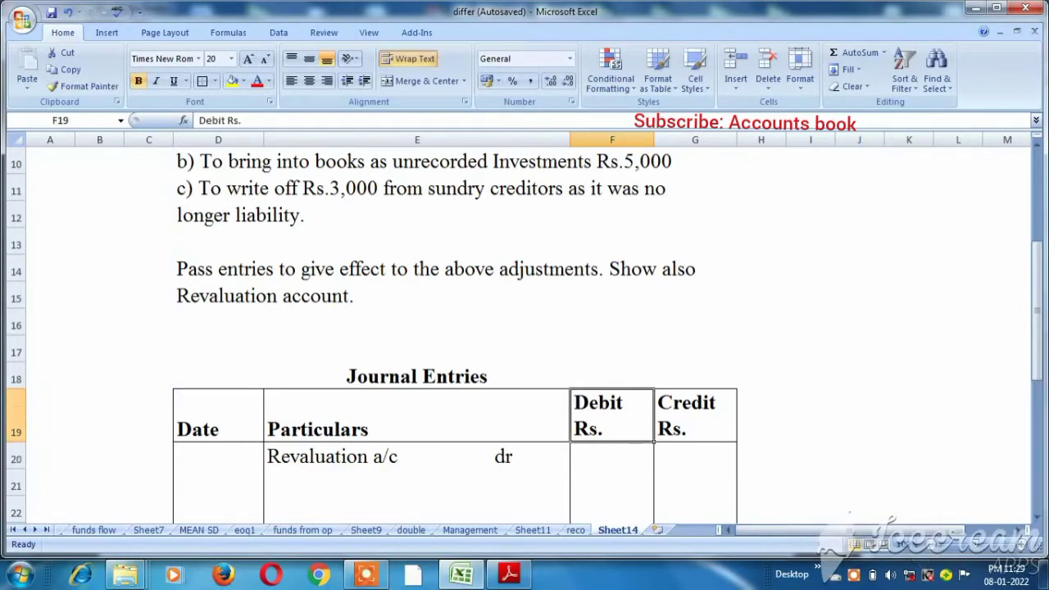
{"action": "key", "text": "Down"}
{"action": "key", "text": "Down"}
{"action": "key", "text": "Down"}
{"action": "key", "text": "Down"}
{"action": "key", "text": "Down"}
{"action": "key", "text": "Down"}
{"action": "key", "text": "Down"}
{"action": "key", "text": "Down"}
{"action": "key", "text": "Down"}
{"action": "key", "text": "Down"}
{"action": "key", "text": "Down"}
{"action": "key", "text": "Down"}
{"action": "key", "text": "Down"}
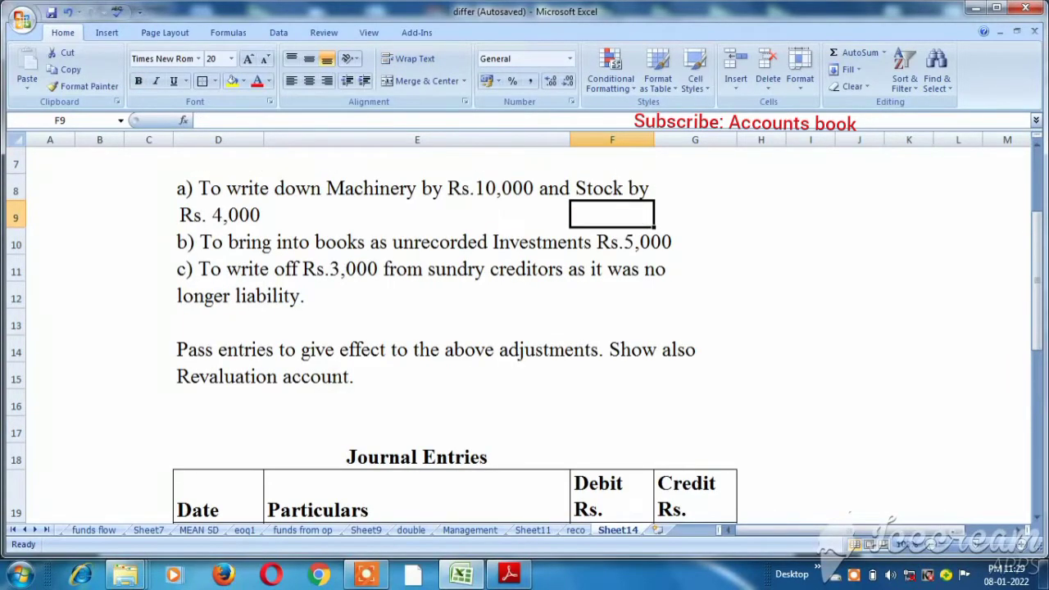
{"action": "type", "text": "140000"}
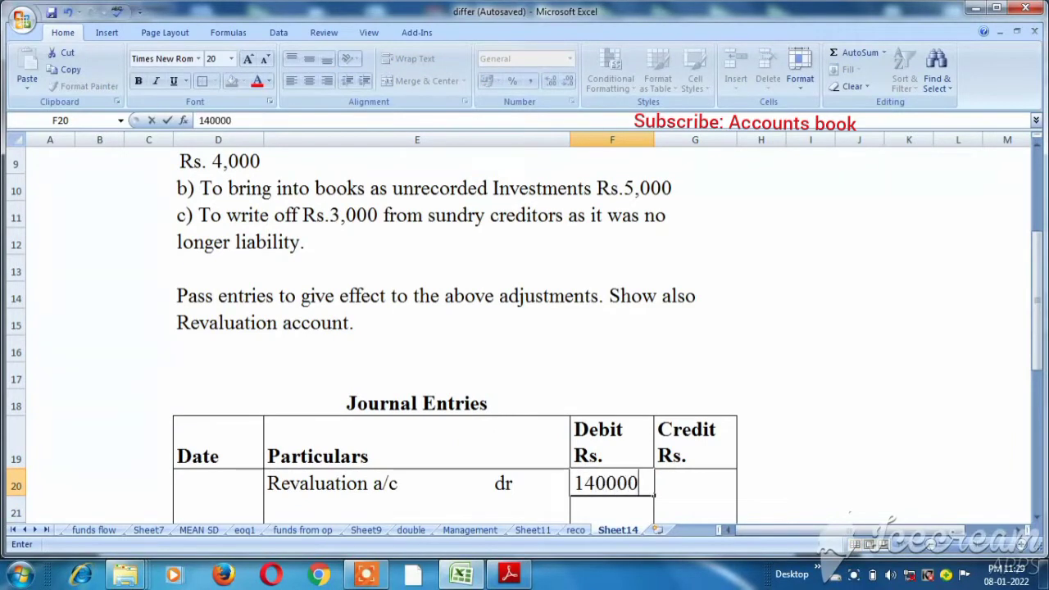
{"action": "key", "text": "BackSpace"}
{"action": "key", "text": "Return"}
- Add 'To Machinery' in E21 with a 10000 credit in G21
{"action": "key", "text": "Left"}
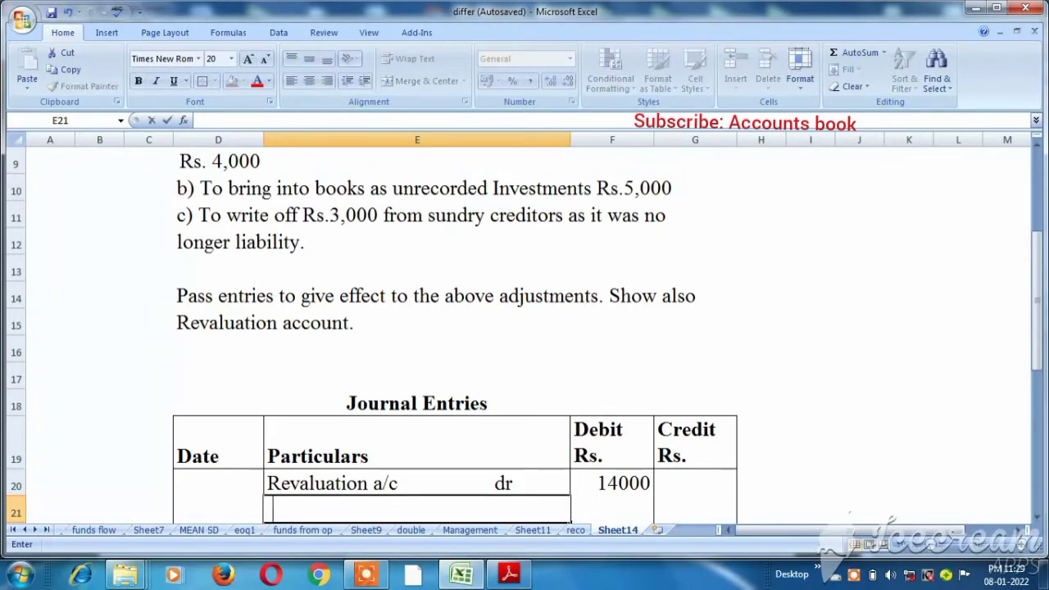
{"action": "type", "text": "To Ma"}
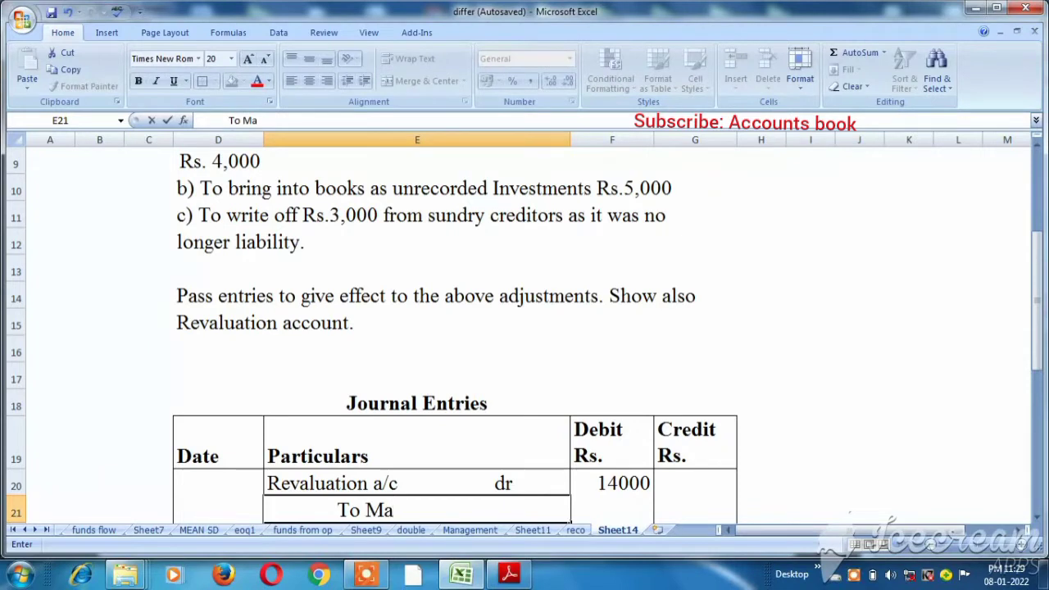
{"action": "type", "text": "chinery"}
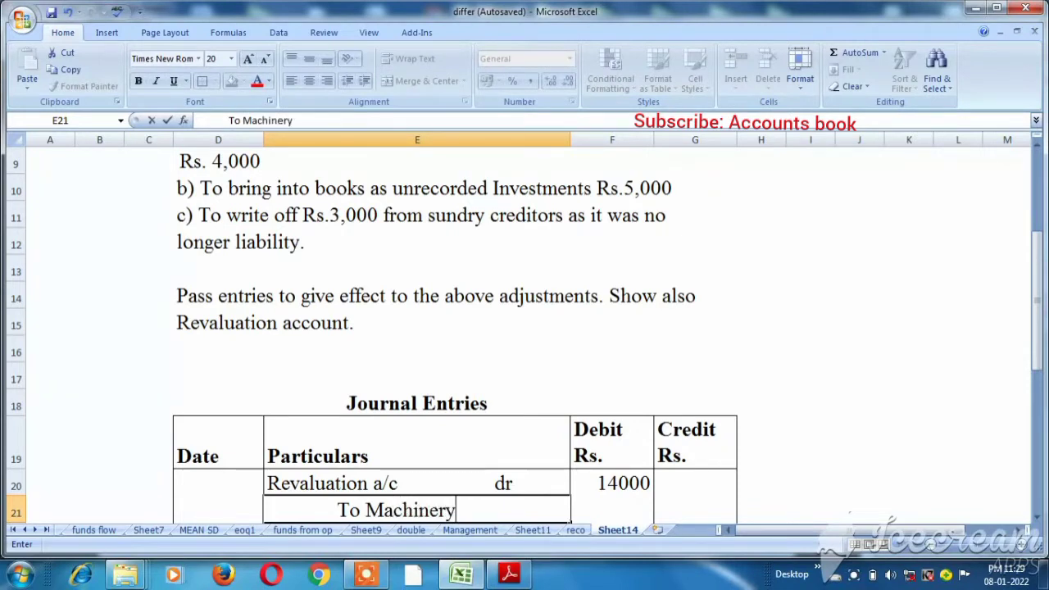
{"action": "key", "text": "Tab"}
{"action": "key", "text": "Right"}
{"action": "key", "text": "Up"}
{"action": "key", "text": "Up"}
{"action": "key", "text": "Up"}
{"action": "key", "text": "Up"}
{"action": "key", "text": "Up"}
{"action": "key", "text": "Up"}
{"action": "key", "text": "Up"}
{"action": "key", "text": "Up"}
{"action": "key", "text": "Up"}
{"action": "key", "text": "Up"}
{"action": "key", "text": "Up"}
{"action": "key", "text": "Up"}
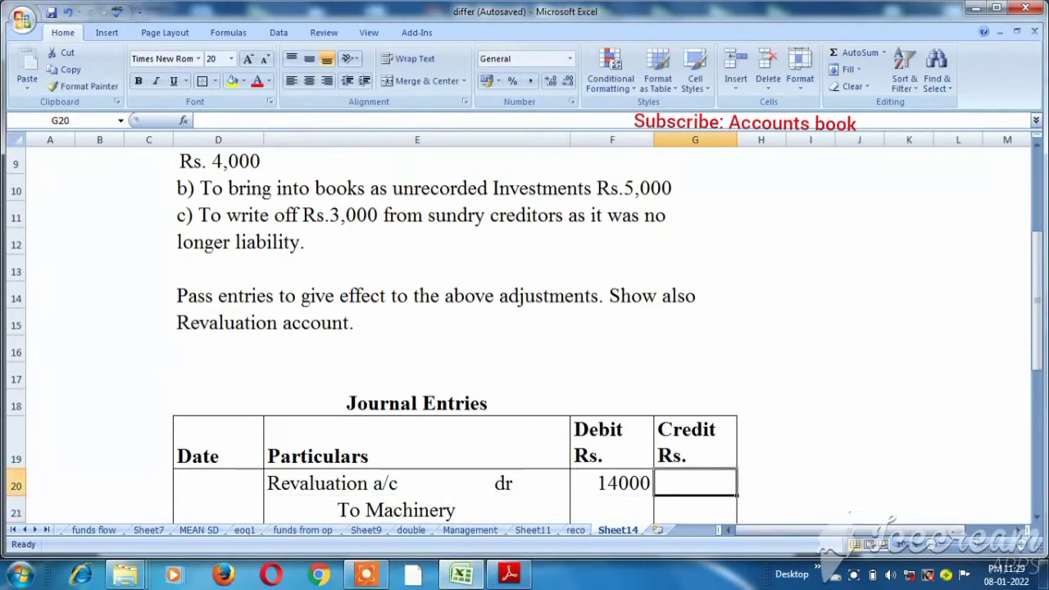
{"action": "key", "text": "Up"}
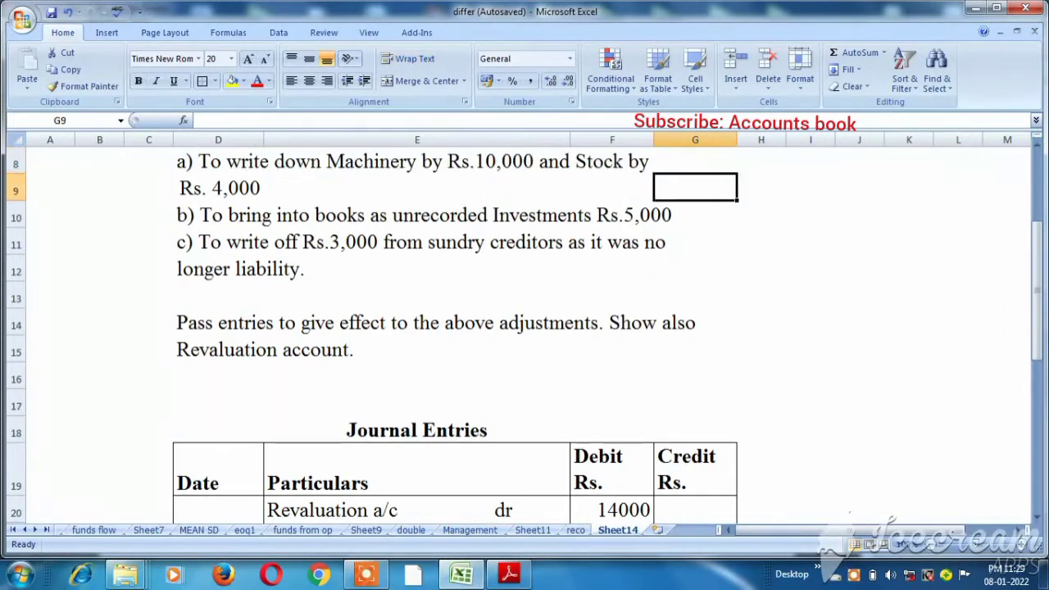
{"action": "key", "text": "Down"}
{"action": "key", "text": "Down"}
{"action": "key", "text": "Down"}
{"action": "key", "text": "Down"}
{"action": "key", "text": "Down"}
{"action": "key", "text": "Down"}
{"action": "key", "text": "Down"}
{"action": "key", "text": "Down"}
{"action": "key", "text": "Down"}
{"action": "key", "text": "Down"}
{"action": "key", "text": "Down"}
{"action": "key", "text": "Down"}
{"action": "key", "text": "Down"}
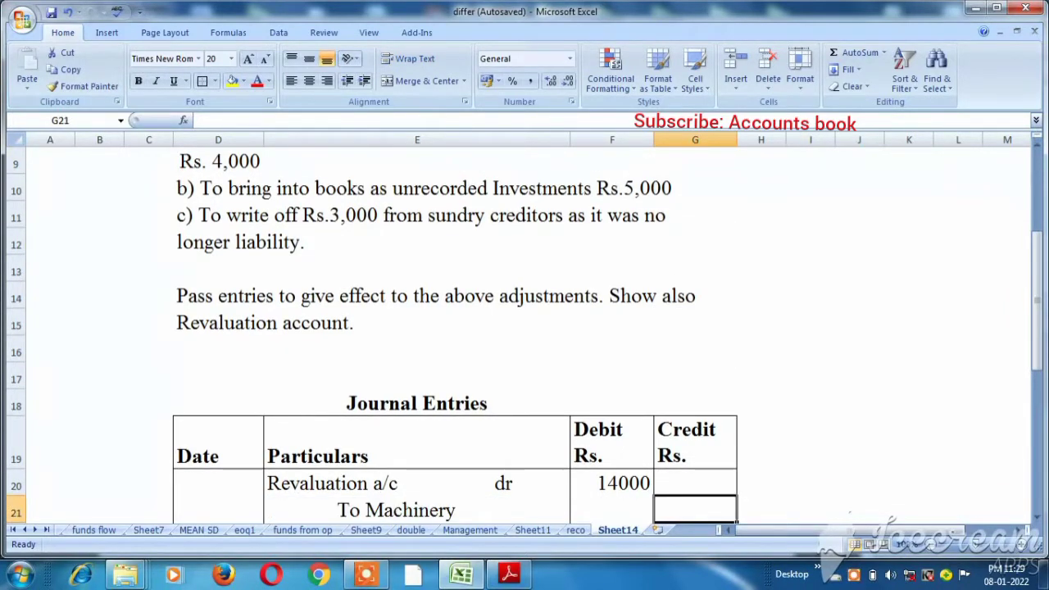
{"action": "type", "text": "10000"}
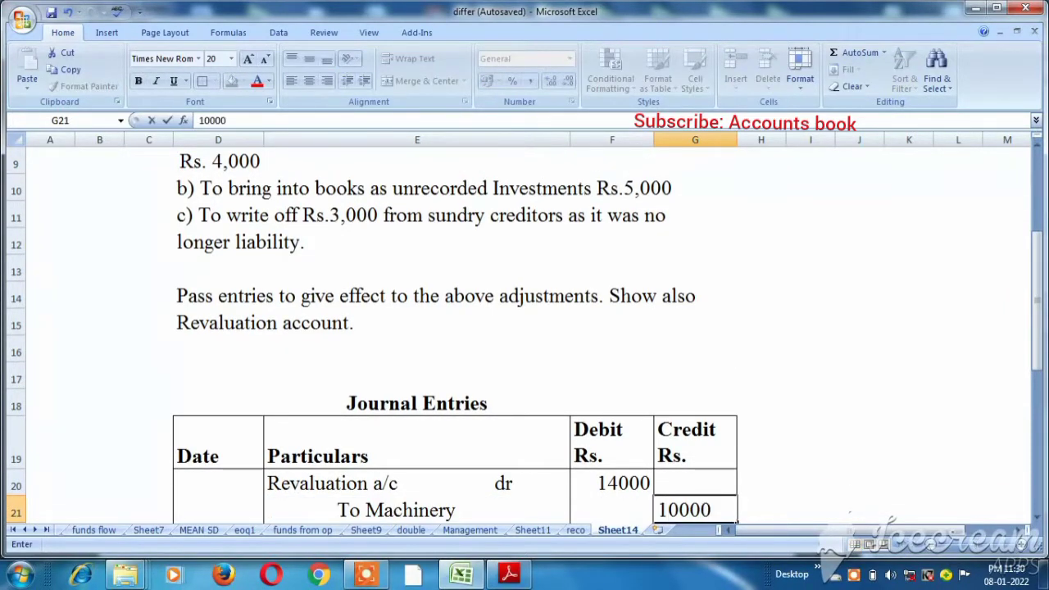
{"action": "key", "text": "Return"}
{"action": "key", "text": "Left"}
{"action": "key", "text": "Left"}
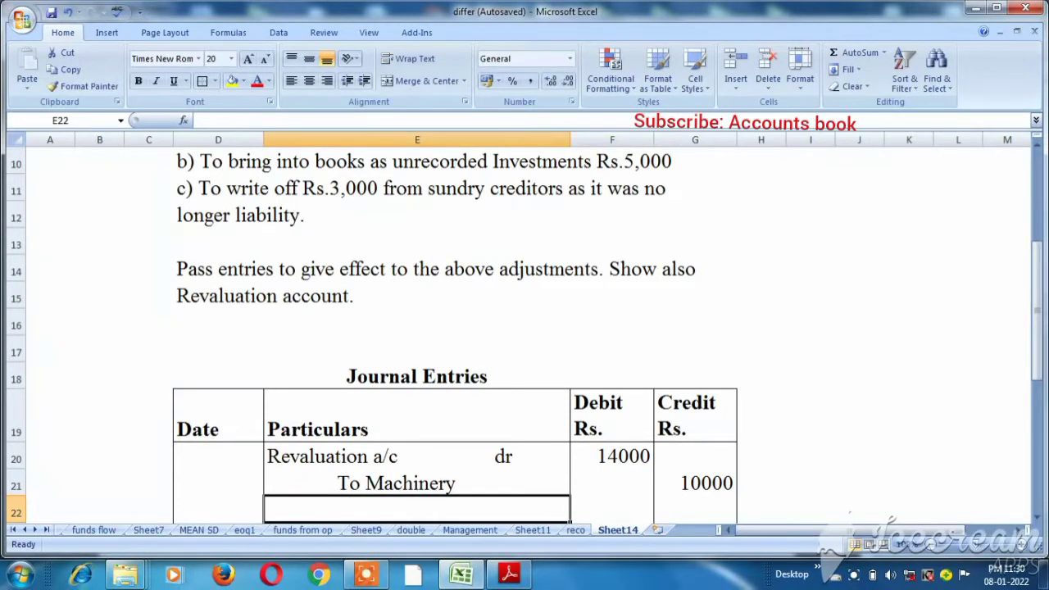
- Add the credit line 'To Stock' for 4000
{"action": "key", "text": "F2"}
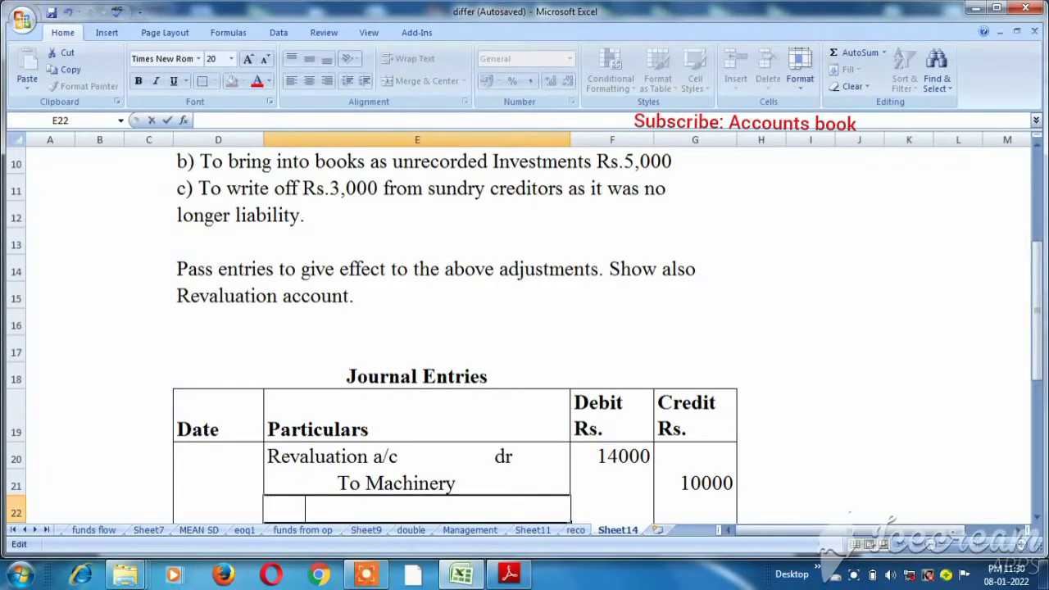
{"action": "type", "text": "To Stock"}
{"action": "key", "text": "Tab"}
{"action": "key", "text": "Tab"}
{"action": "type", "text": "4000"}
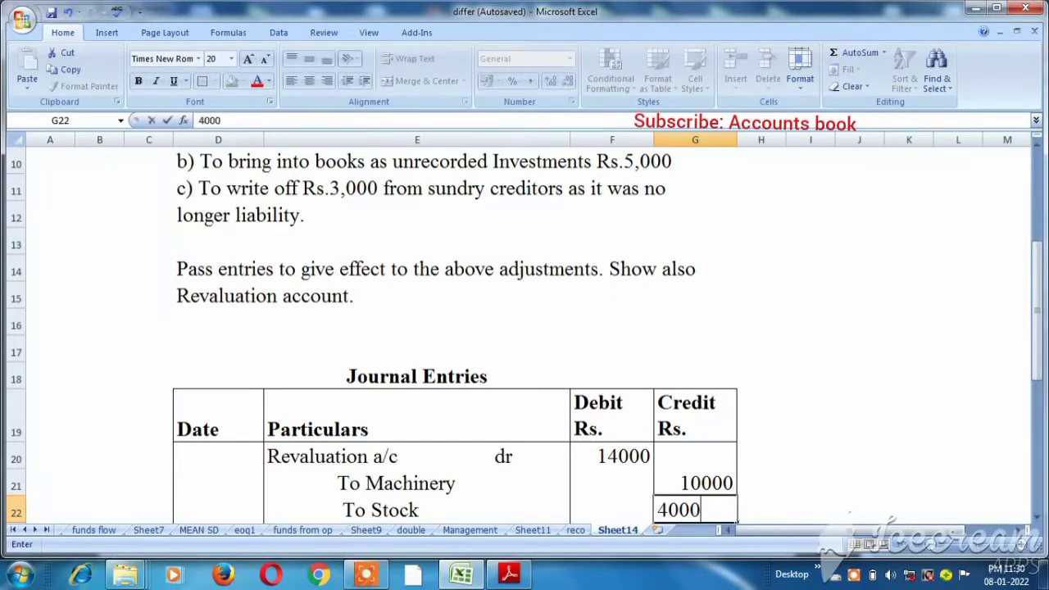
{"action": "key", "text": "Return"}
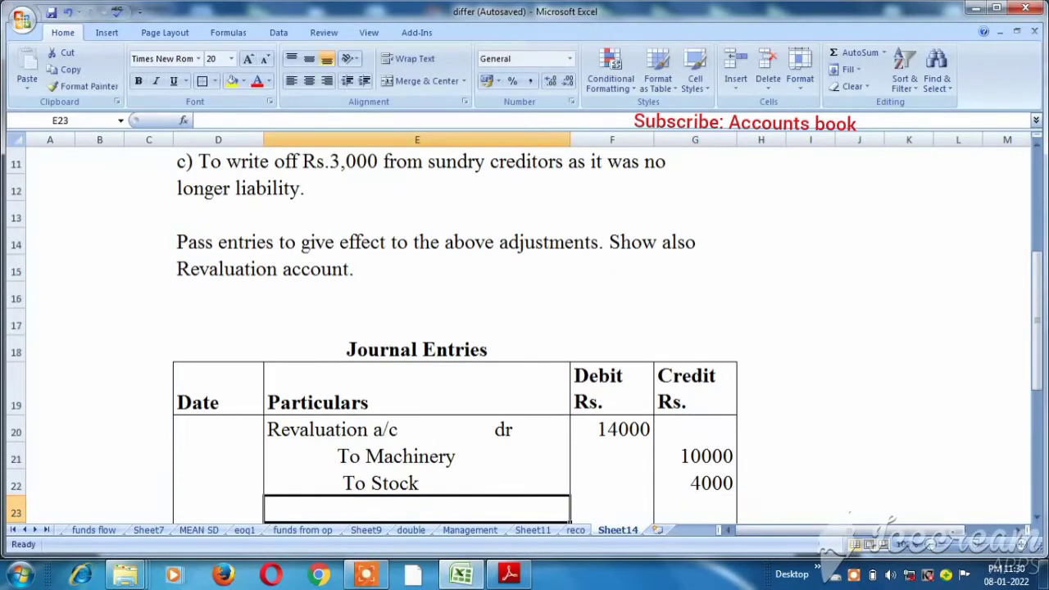
- Write the narration '(Loss items of revaluation)' beneath the loss entry
{"action": "type", "text": "("}
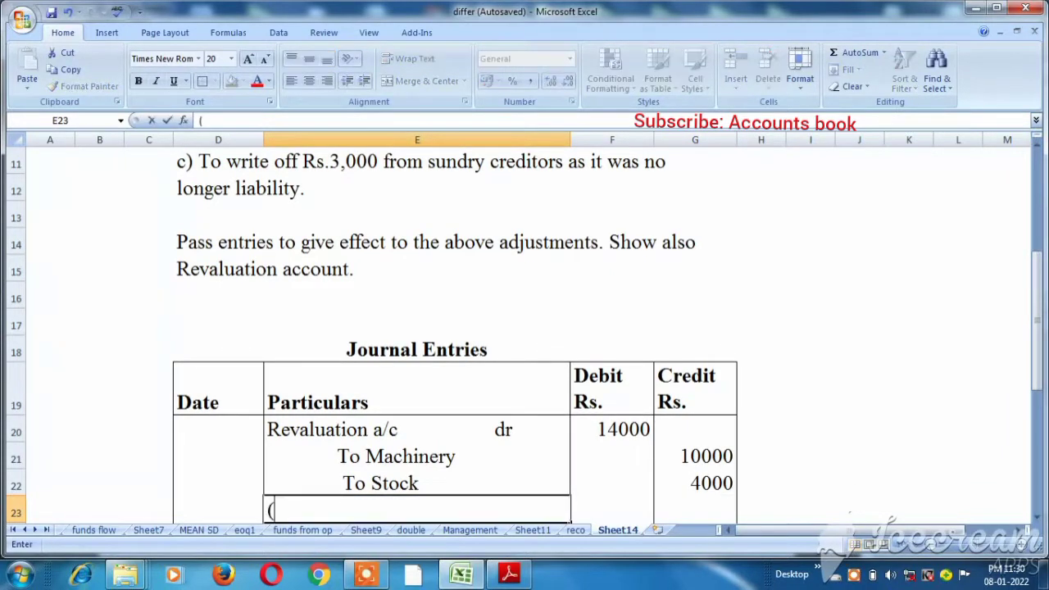
{"action": "type", "text": "Loss"}
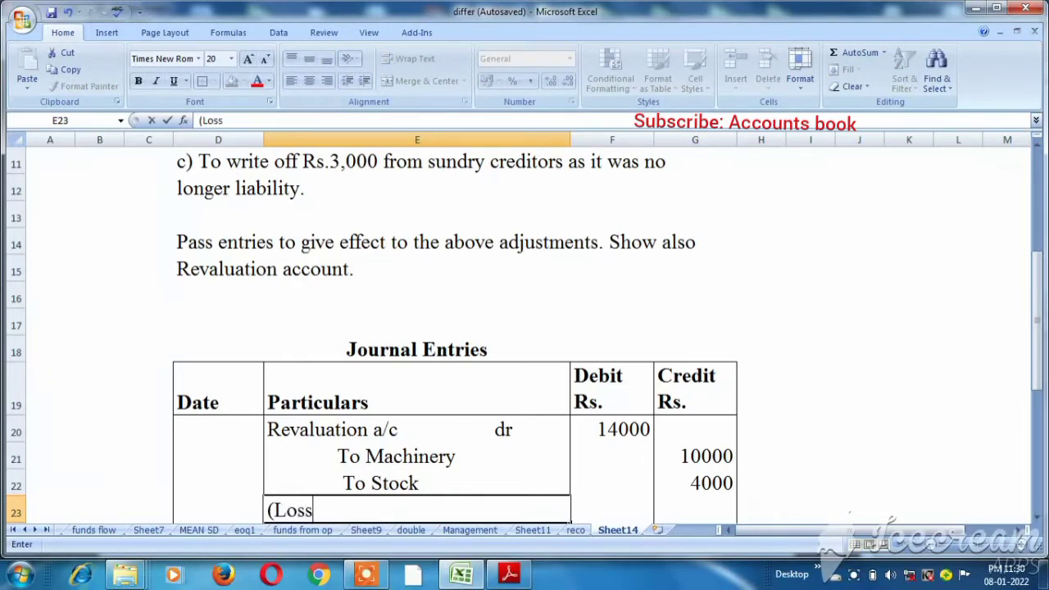
{"action": "type", "text": " item"}
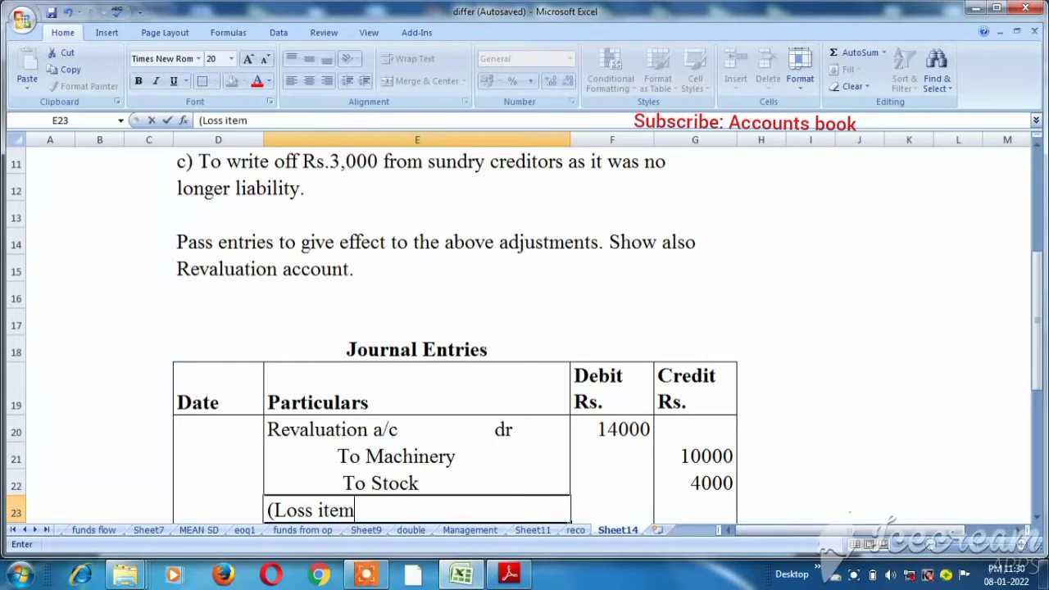
{"action": "type", "text": "s of revaluation"}
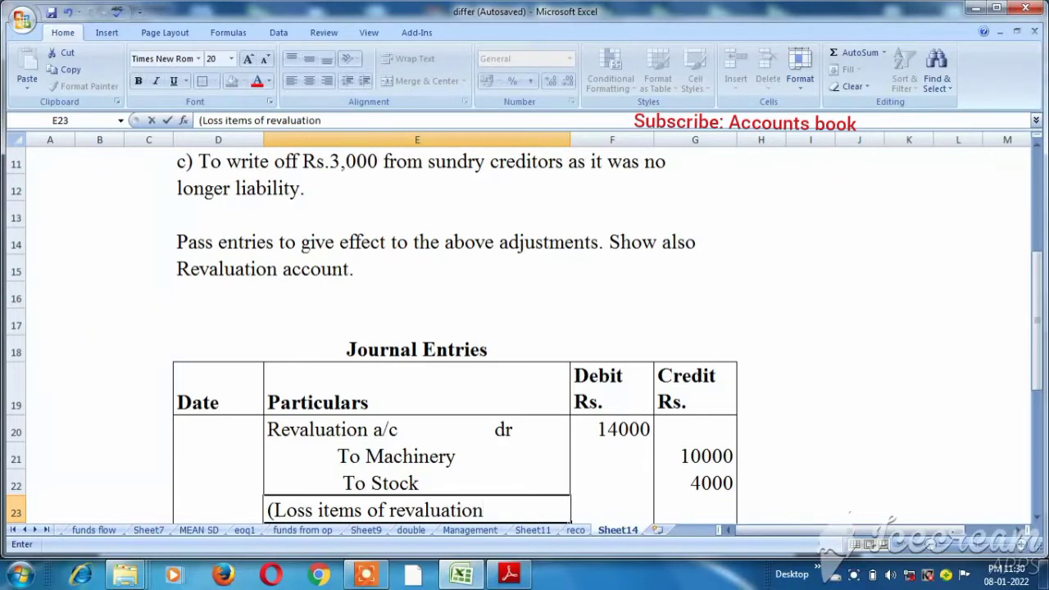
{"action": "type", "text": ")"}
{"action": "key", "text": "Return"}
{"action": "left_click", "coordinate": [418, 483]}
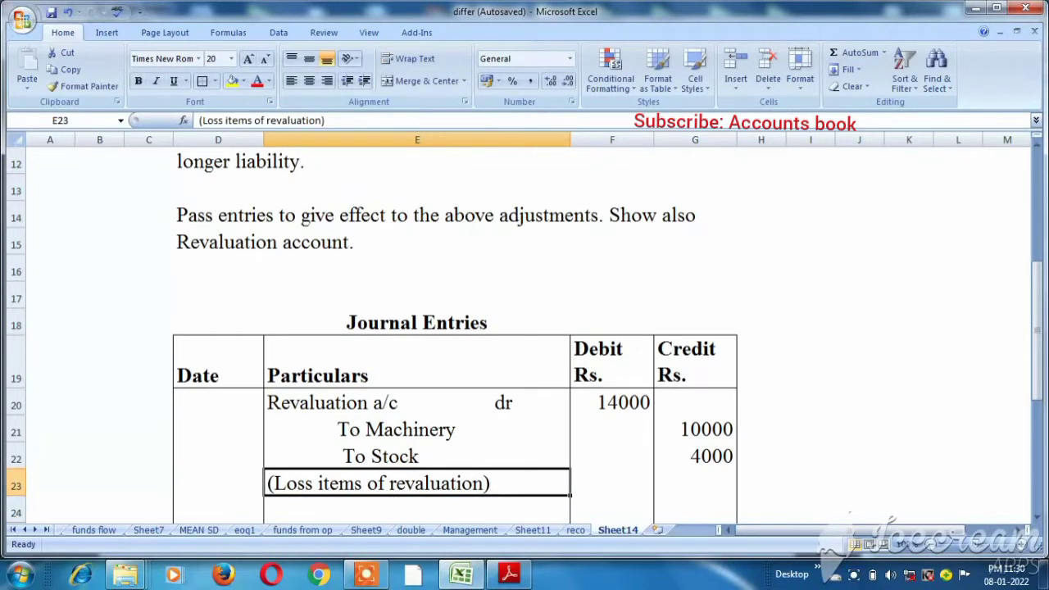
{"action": "key", "text": "Up"}
{"action": "key", "text": "Up"}
{"action": "key", "text": "Up"}
{"action": "key", "text": "Up"}
{"action": "key", "text": "Up"}
{"action": "key", "text": "Up"}
{"action": "key", "text": "Up"}
{"action": "key", "text": "Up"}
{"action": "key", "text": "Up"}
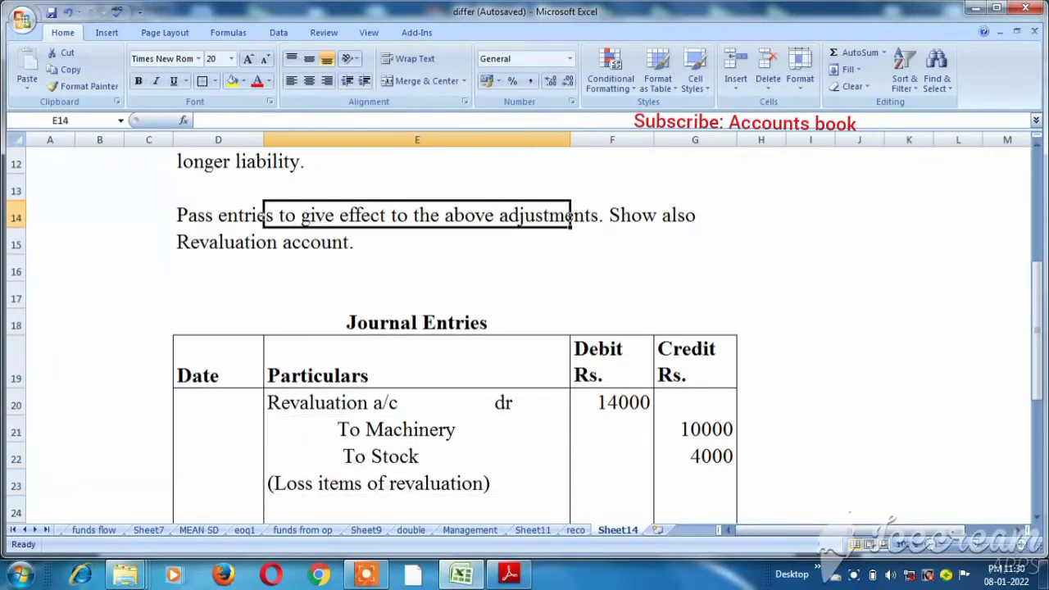
{"action": "key", "text": "Up"}
{"action": "key", "text": "Up"}
{"action": "key", "text": "Up"}
{"action": "key", "text": "Up"}
{"action": "key", "text": "Up"}
{"action": "key", "text": "Up"}
{"action": "key", "text": "Down"}
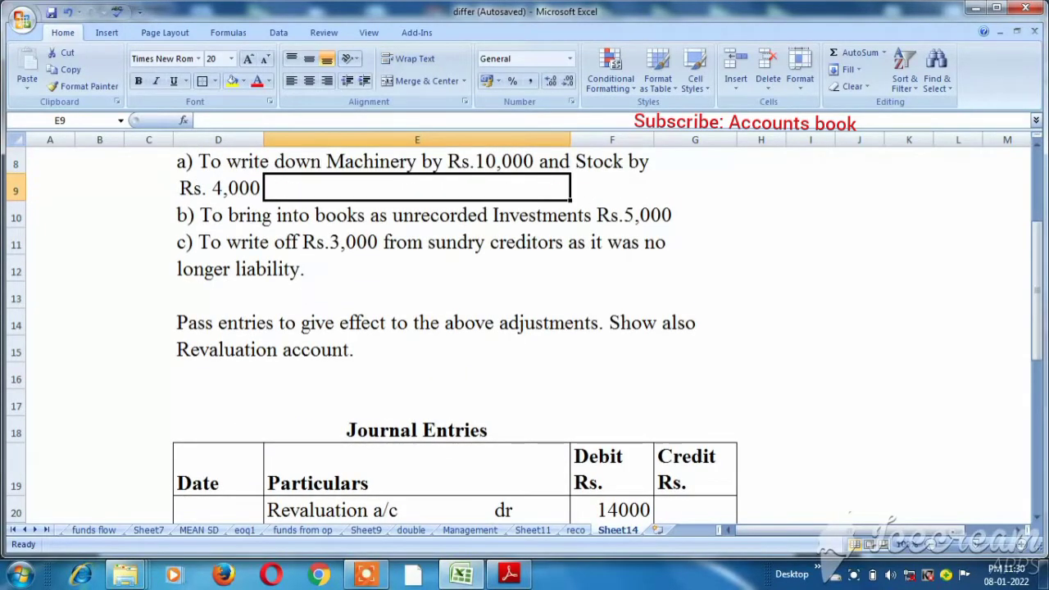
{"action": "key", "text": "Down"}
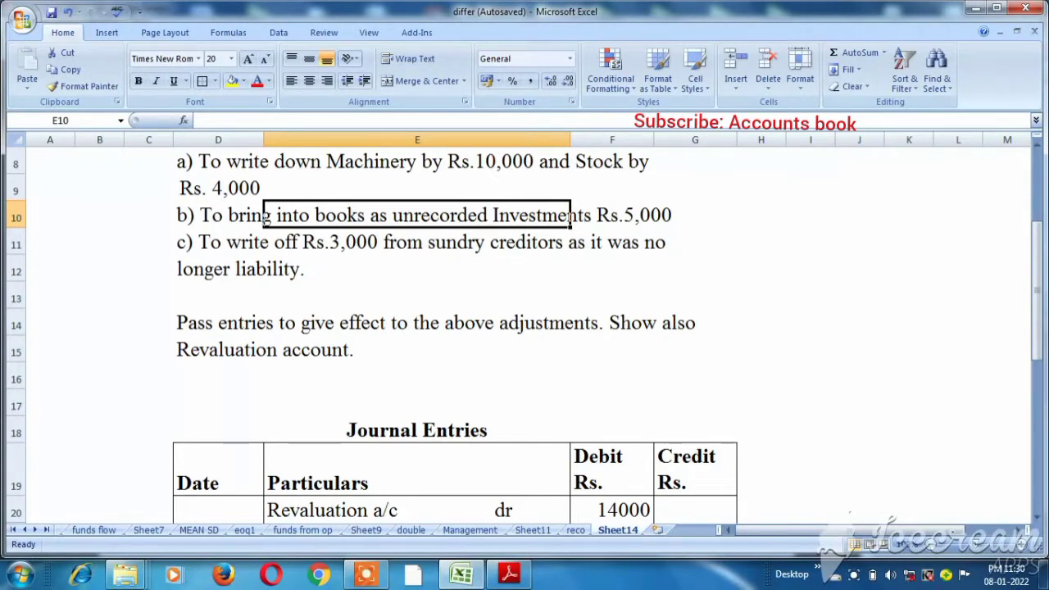
{"action": "key", "text": "Down"}
{"action": "key", "text": "Down"}
{"action": "key", "text": "Down"}
{"action": "key", "text": "Down"}
{"action": "key", "text": "Down"}
{"action": "key", "text": "Down"}
{"action": "key", "text": "Down"}
{"action": "key", "text": "Down"}
{"action": "key", "text": "Down"}
{"action": "key", "text": "Down"}
{"action": "key", "text": "Down"}
{"action": "key", "text": "Down"}
{"action": "key", "text": "Down"}
{"action": "key", "text": "Down"}
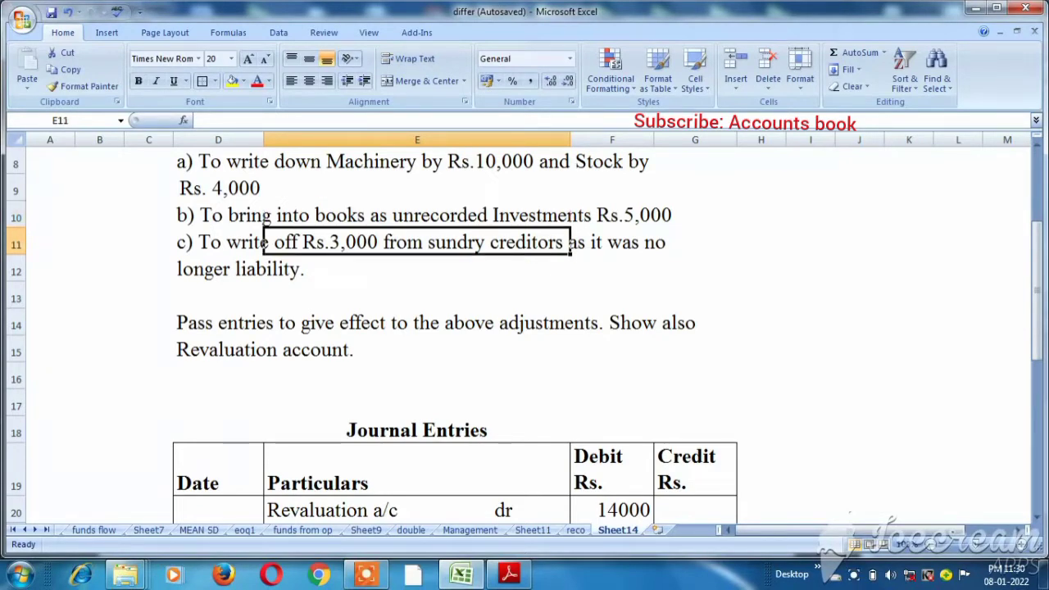
{"action": "key", "text": "Up"}
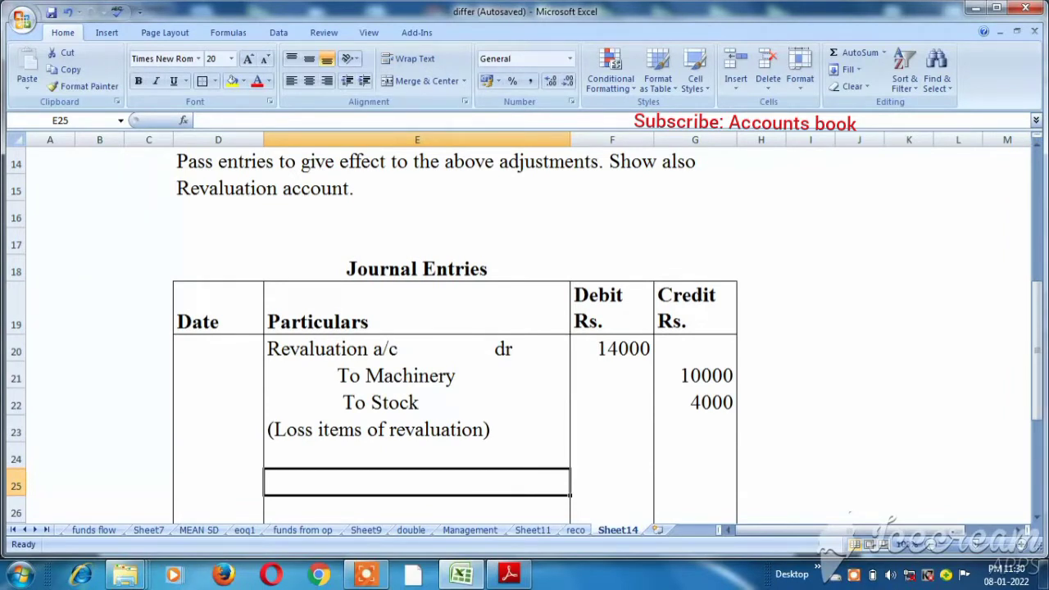
- Enter 'Investment a/c dr' in E25 with a 5000 debit
{"action": "type", "text": "In"}
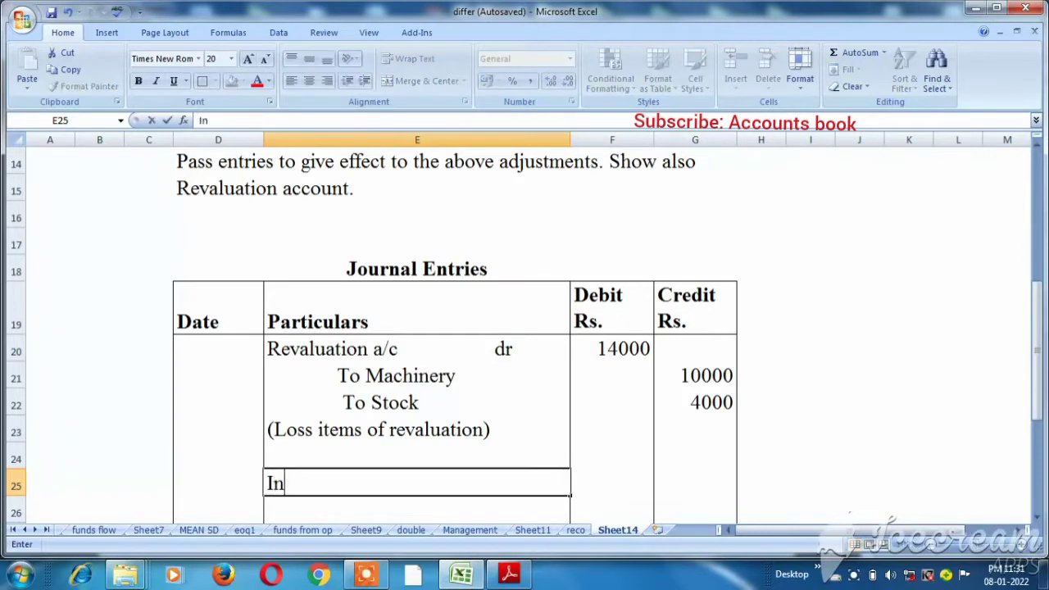
{"action": "type", "text": "vestme"}
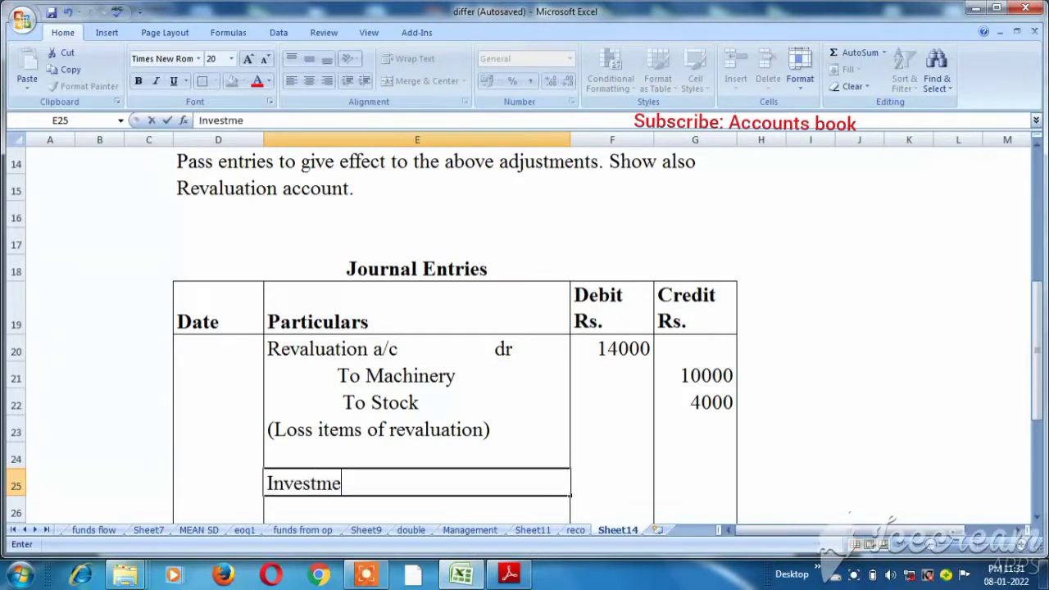
{"action": "type", "text": "nt a/c"}
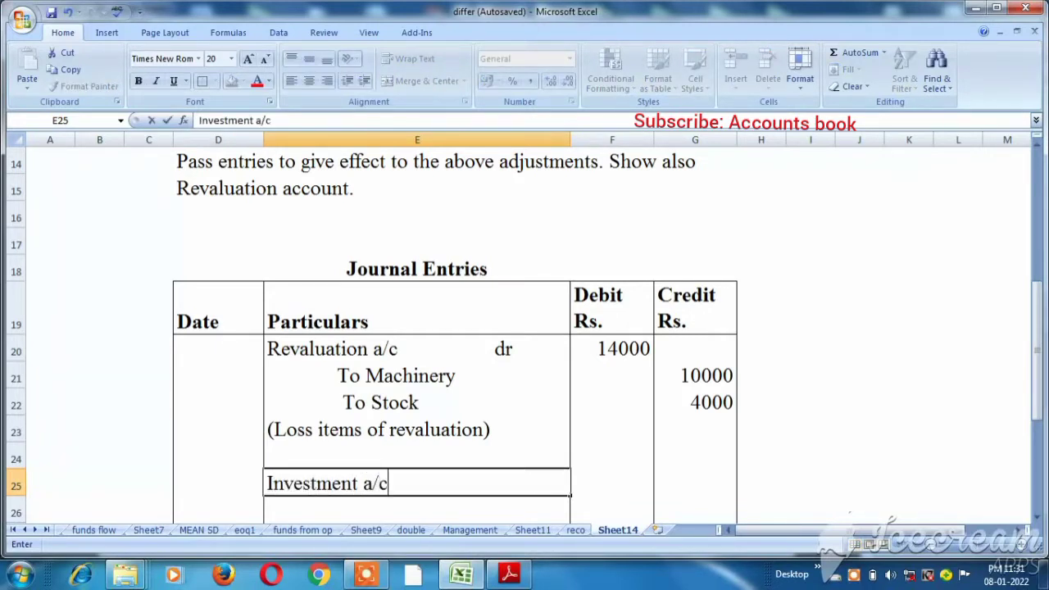
{"action": "left_click", "coordinate": [612, 483]}
{"action": "left_click", "coordinate": [416, 483]}
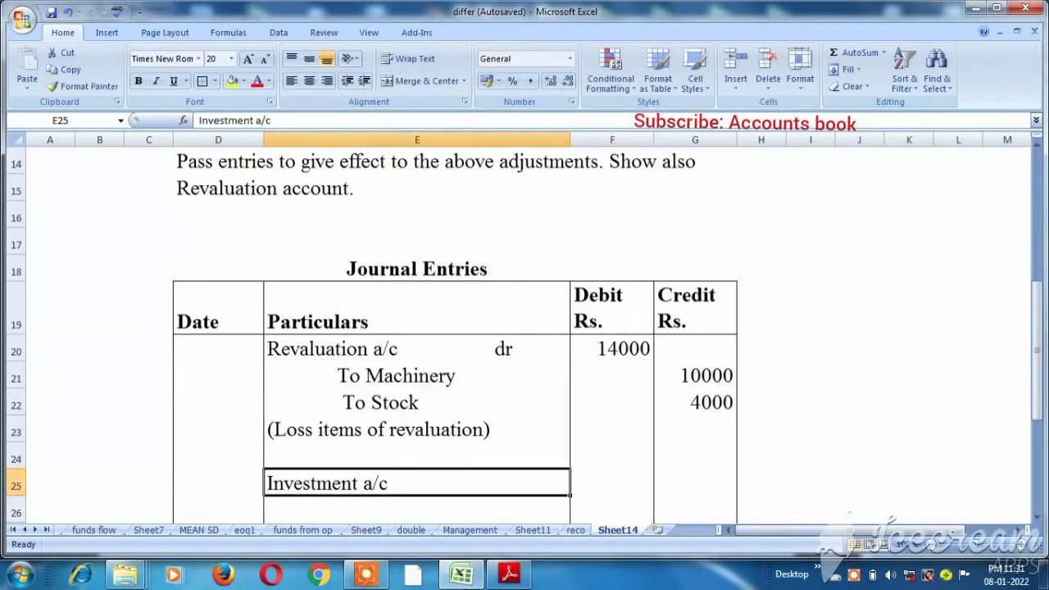
{"action": "key", "text": "F2"}
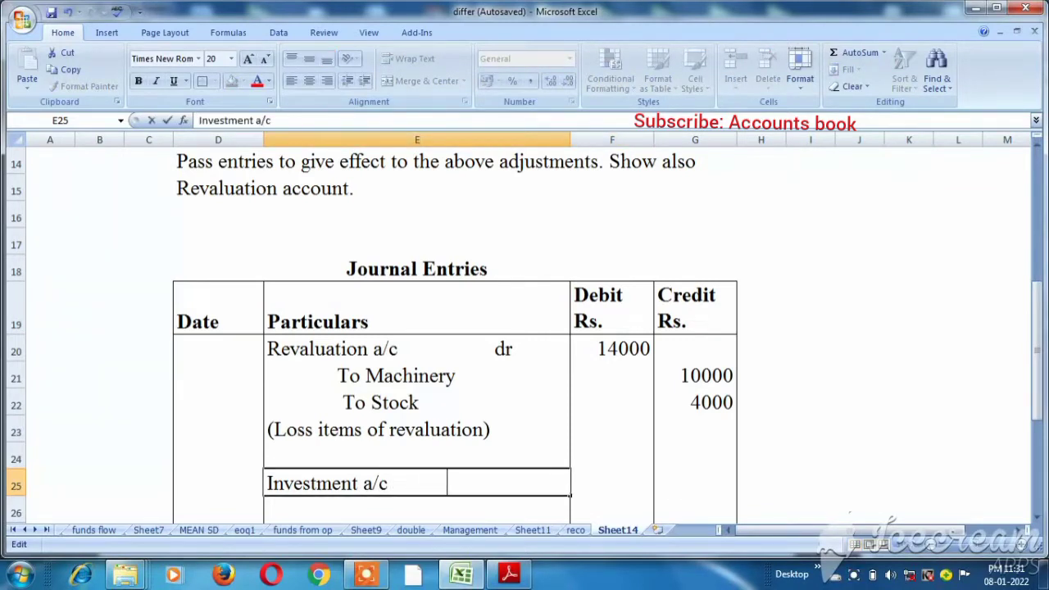
{"action": "type", "text": "dr"}
{"action": "key", "text": "Tab"}
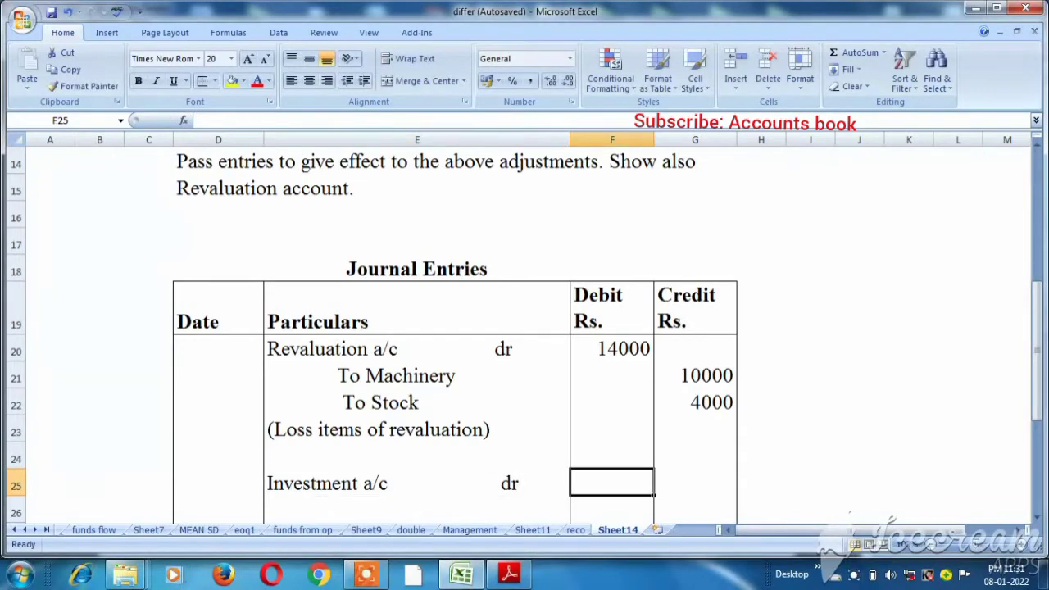
{"action": "key", "text": "Up"}
{"action": "key", "text": "Up"}
{"action": "key", "text": "Up"}
{"action": "key", "text": "Up"}
{"action": "key", "text": "Up"}
{"action": "key", "text": "Up"}
{"action": "key", "text": "Up"}
{"action": "key", "text": "Up"}
{"action": "key", "text": "Up"}
{"action": "key", "text": "Up"}
{"action": "key", "text": "Up"}
{"action": "key", "text": "Up"}
{"action": "key", "text": "Up"}
{"action": "key", "text": "Up"}
{"action": "key", "text": "Up"}
{"action": "key", "text": "Up"}
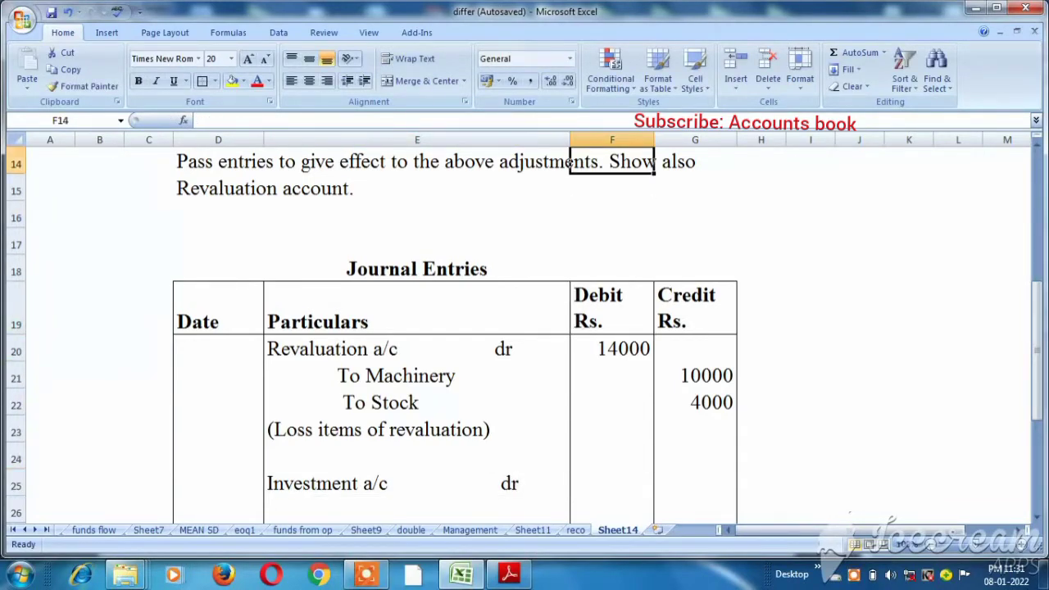
{"action": "key", "text": "Down"}
{"action": "key", "text": "Down"}
{"action": "key", "text": "Down"}
{"action": "key", "text": "Down"}
{"action": "key", "text": "Down"}
{"action": "key", "text": "Down"}
{"action": "key", "text": "Down"}
{"action": "key", "text": "Down"}
{"action": "key", "text": "Down"}
{"action": "key", "text": "Down"}
{"action": "key", "text": "Down"}
{"action": "key", "text": "Down"}
{"action": "key", "text": "Down"}
{"action": "key", "text": "Down"}
{"action": "key", "text": "Down"}
{"action": "key", "text": "Down"}
{"action": "key", "text": "Down"}
{"action": "key", "text": "Down"}
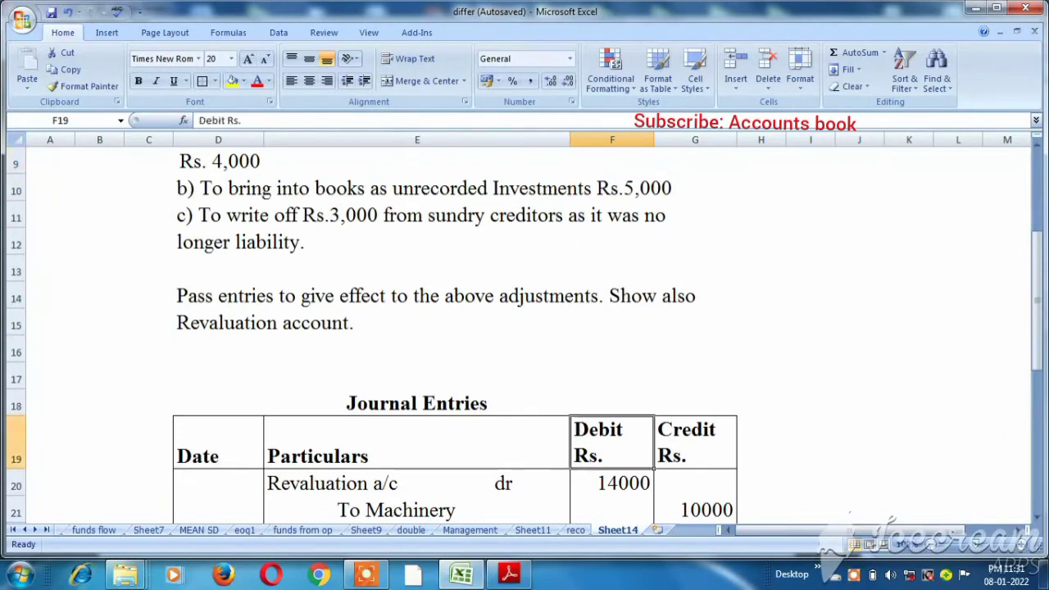
{"action": "key", "text": "Up"}
{"action": "key", "text": "Up"}
{"action": "type", "text": "5"}
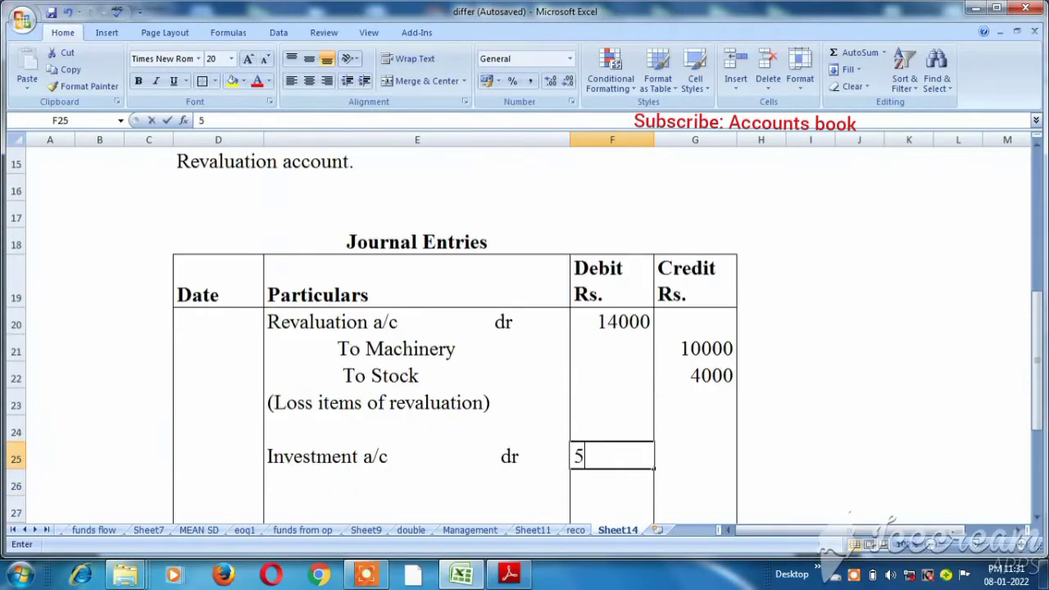
{"action": "type", "text": "0000"}
{"action": "key", "text": "Tab"}
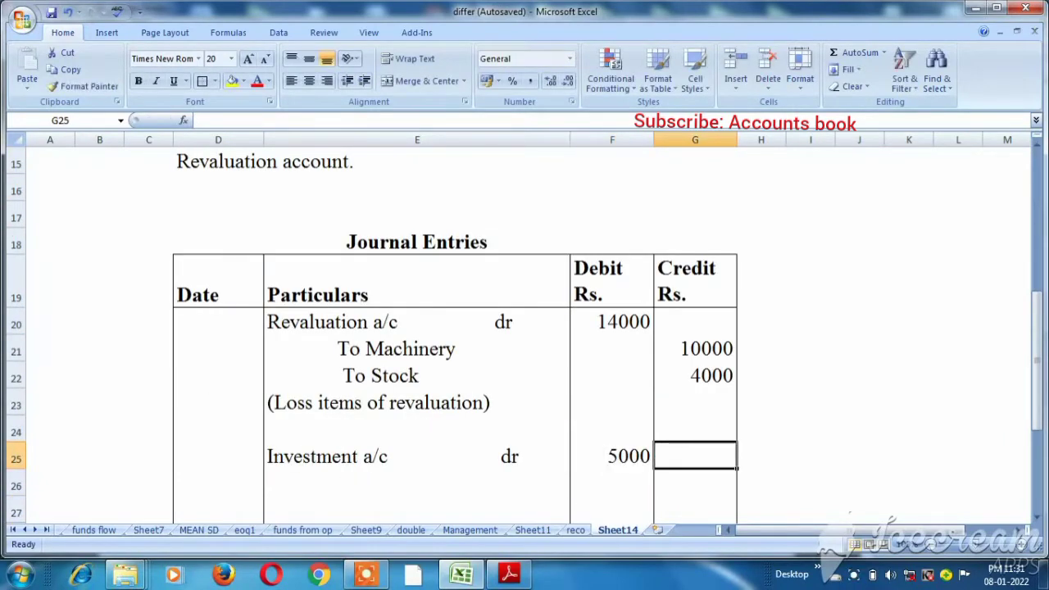
- Credit 'To Revaluation a/c' 5000 and add the narration '(Profit items of revaluation)'
{"action": "key", "text": "Down"}
{"action": "key", "text": "Left"}
{"action": "key", "text": "Left"}
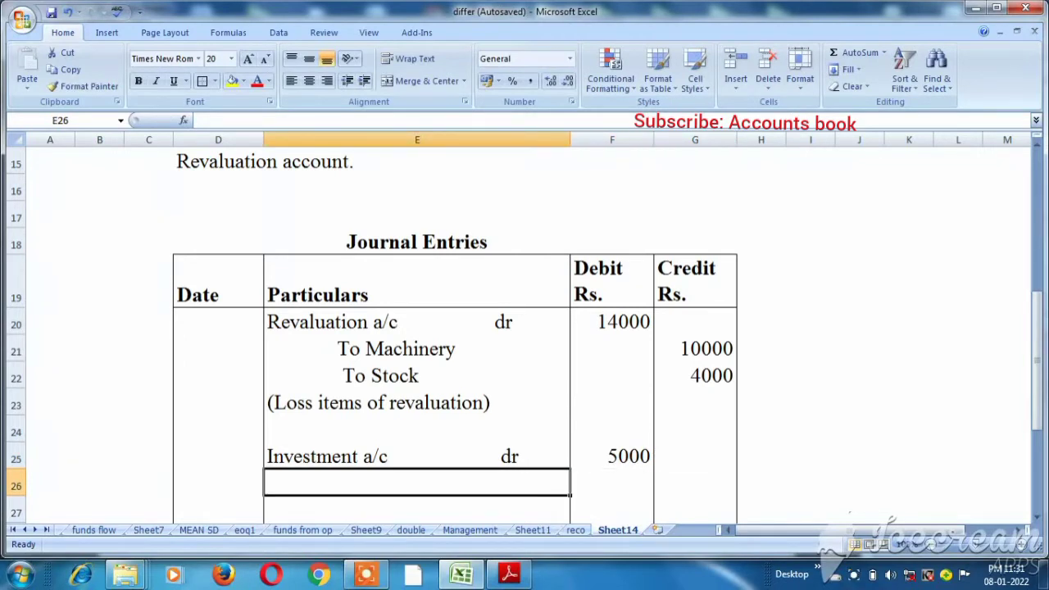
{"action": "key", "text": "F2"}
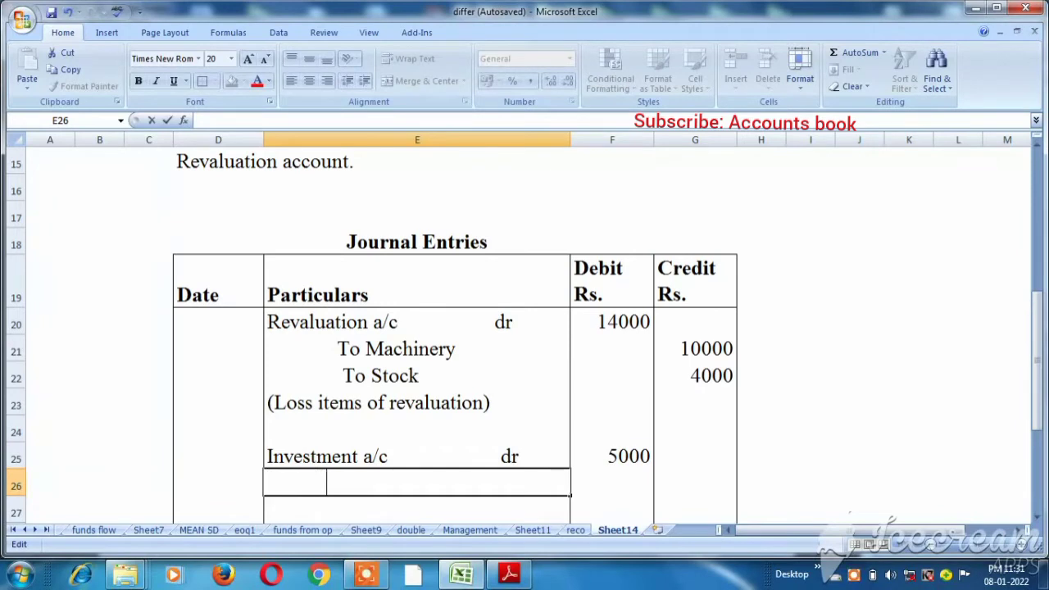
{"action": "type", "text": "To Reval"}
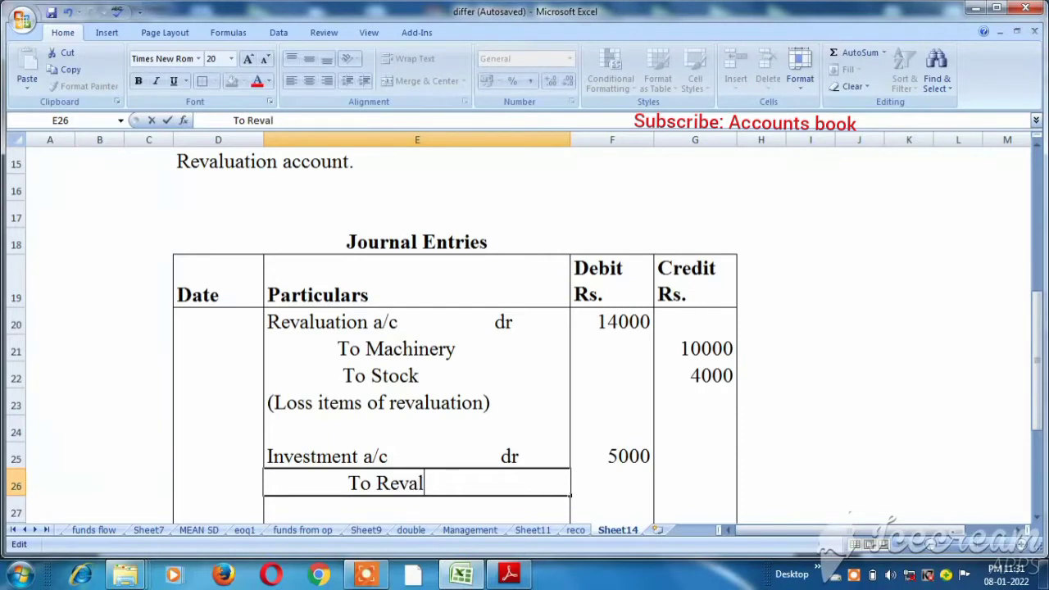
{"action": "type", "text": "uation"}
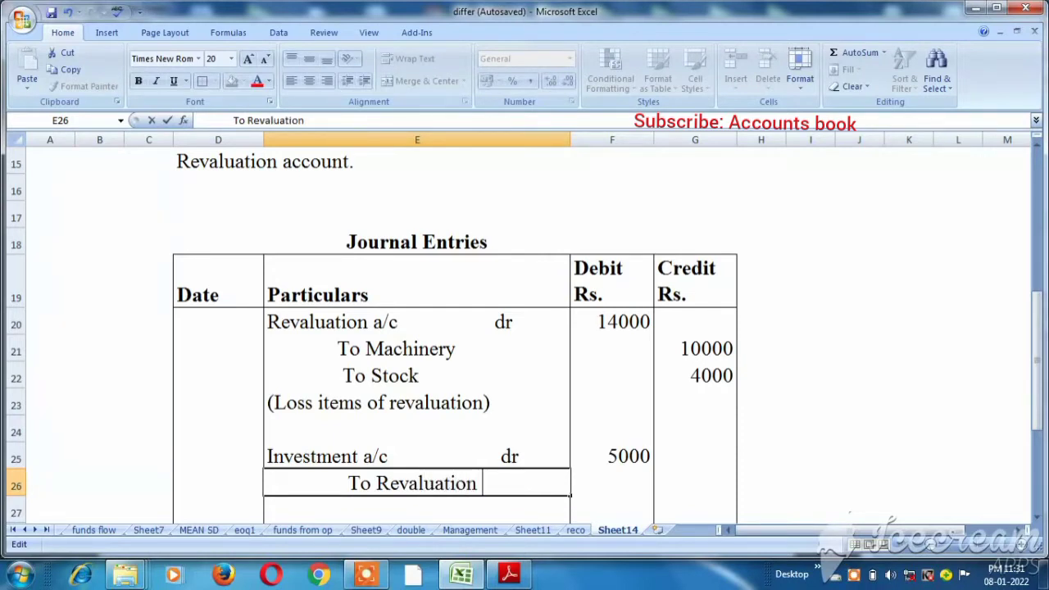
{"action": "type", "text": " a/c"}
{"action": "key", "text": "Tab"}
{"action": "key", "text": "Tab"}
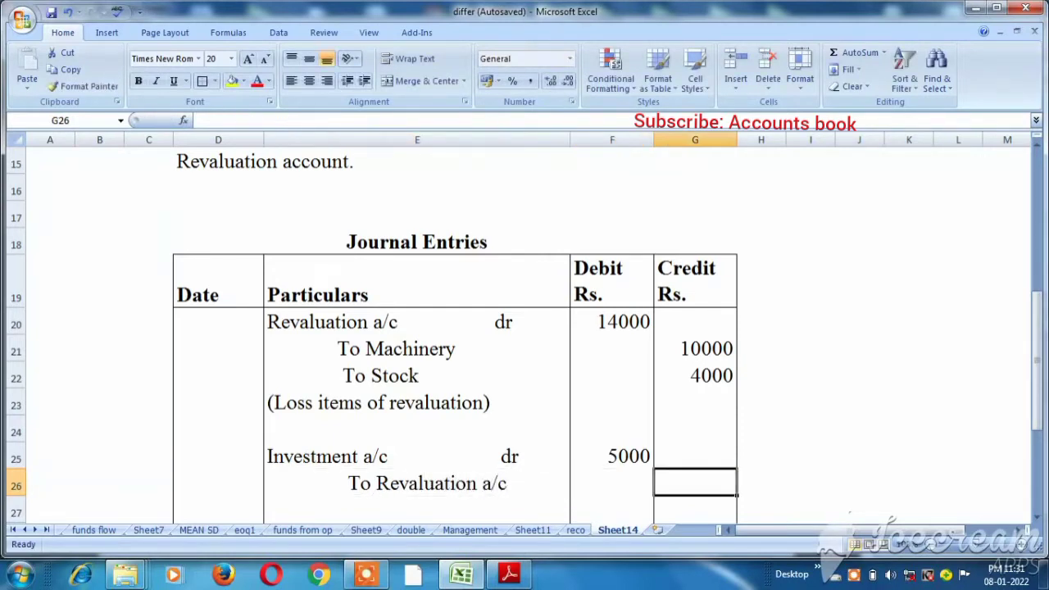
{"action": "type", "text": "5000"}
{"action": "key", "text": "Return"}
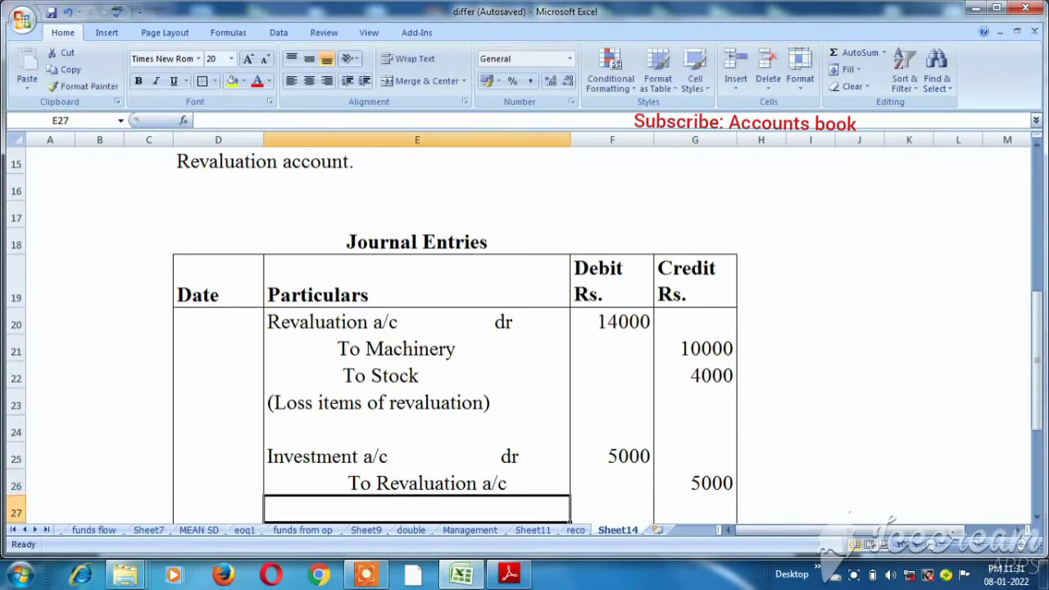
{"action": "type", "text": "("}
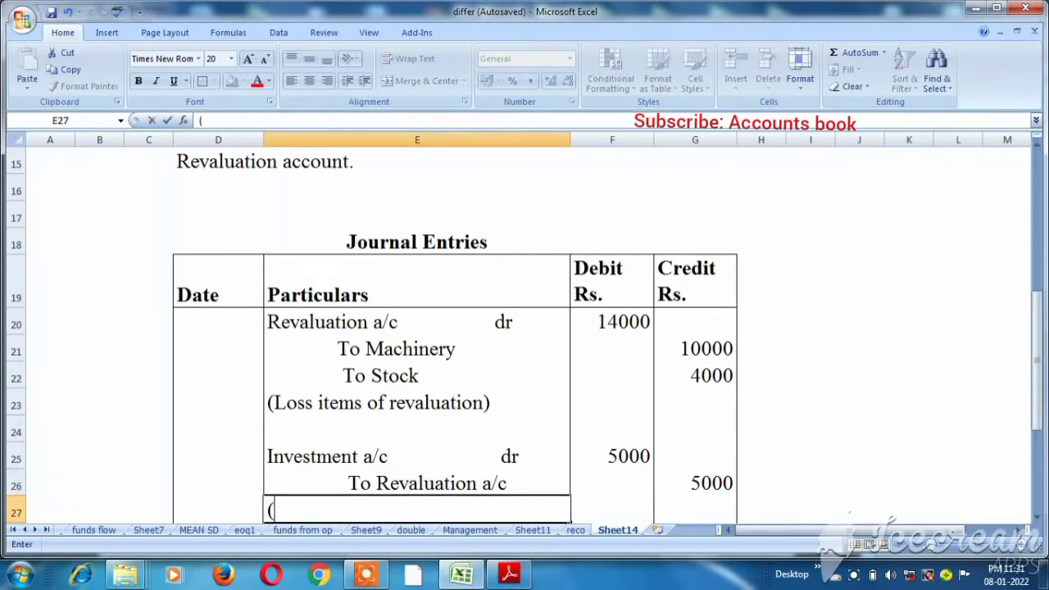
{"action": "type", "text": "Profit it"}
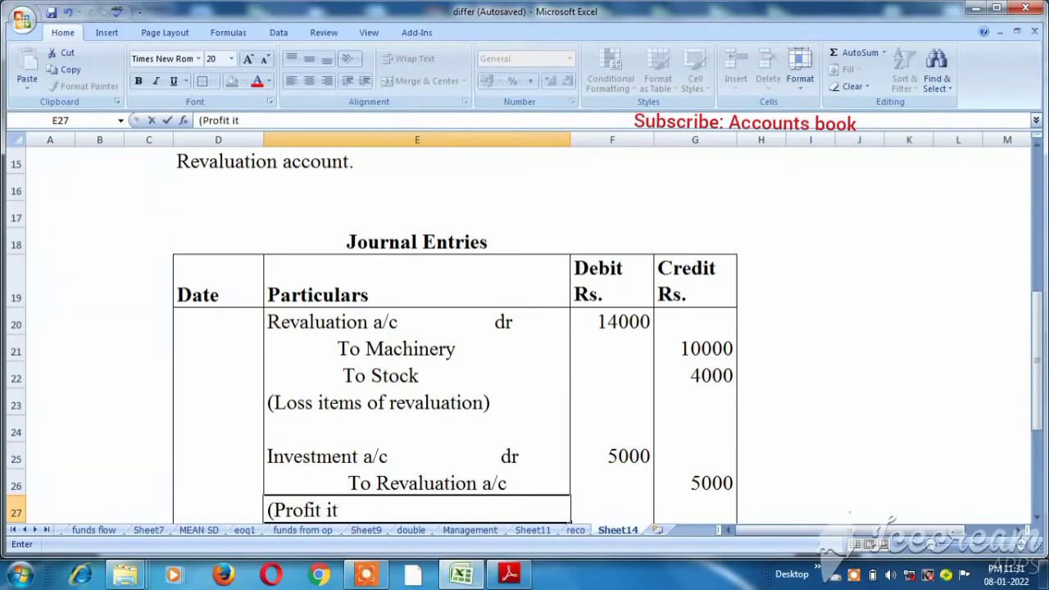
{"action": "type", "text": "ems of rev"}
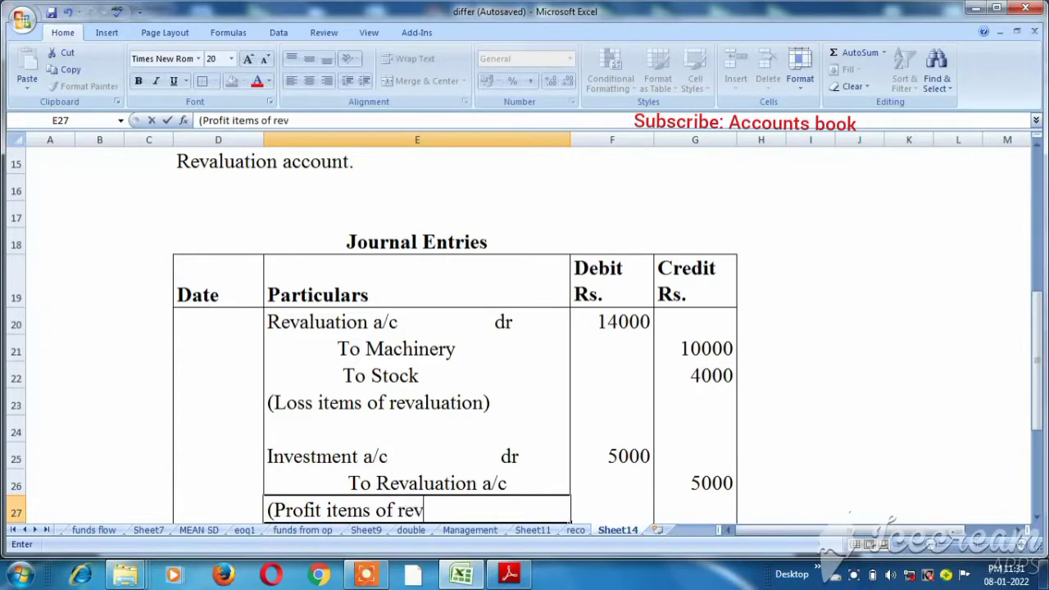
{"action": "type", "text": "aluation)"}
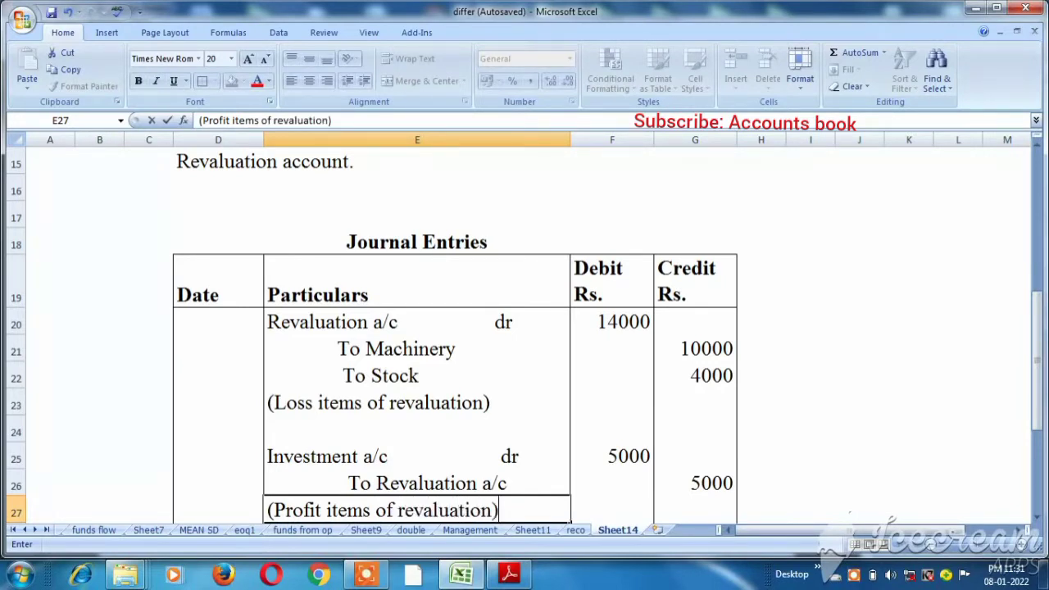
{"action": "key", "text": "Return"}
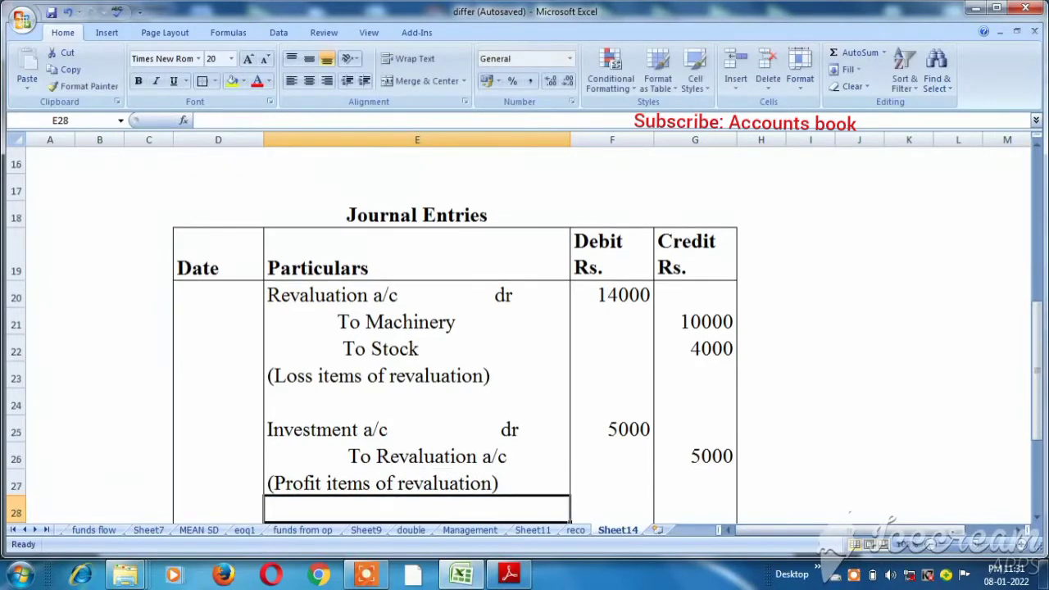
- Scroll down through the question text to the blank row below the Investment entry
{"action": "left_click", "coordinate": [417, 403]}
{"action": "key", "text": "Up"}
{"action": "key", "text": "Up"}
{"action": "key", "text": "Up"}
{"action": "key", "text": "Up"}
{"action": "key", "text": "Up"}
{"action": "key", "text": "Up"}
{"action": "key", "text": "Up"}
{"action": "key", "text": "Up"}
{"action": "key", "text": "Up"}
{"action": "key", "text": "Up"}
{"action": "key", "text": "Up"}
{"action": "key", "text": "Up"}
{"action": "key", "text": "Up"}
{"action": "key", "text": "Up"}
{"action": "key", "text": "Up"}
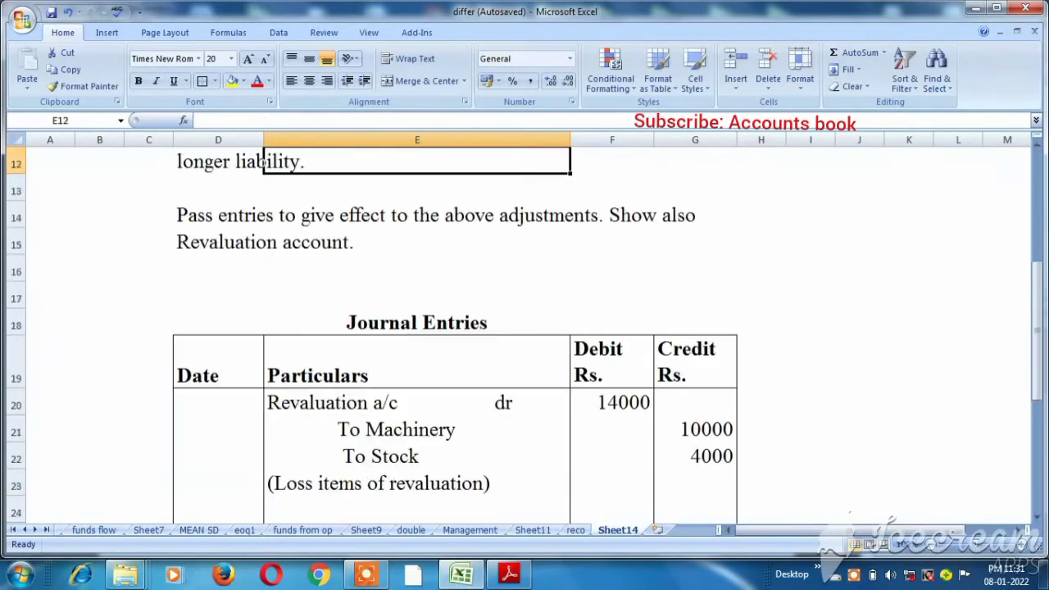
{"action": "key", "text": "Down"}
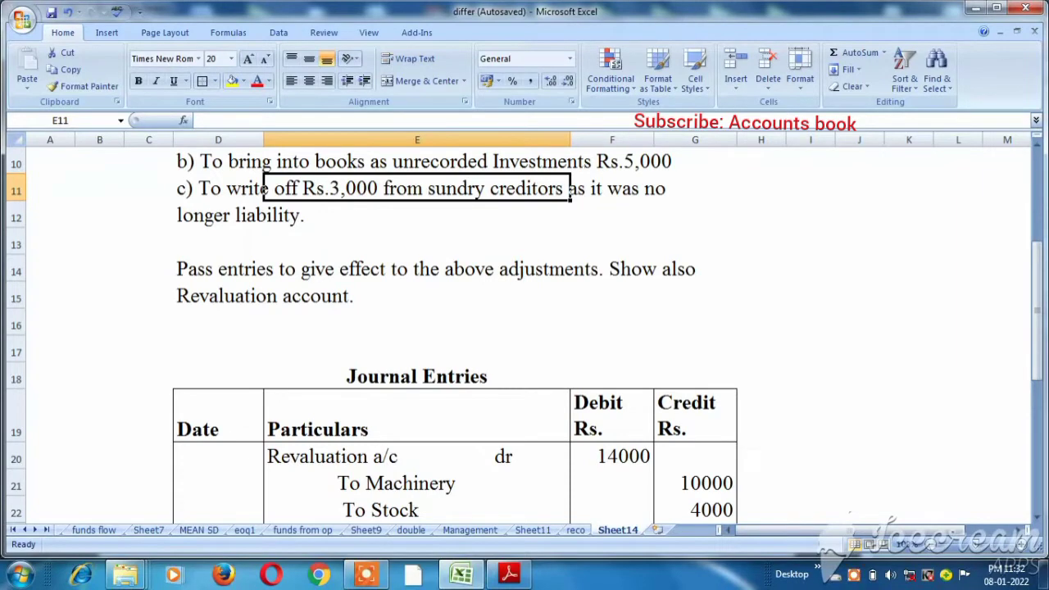
{"action": "key", "text": "Down"}
{"action": "key", "text": "Down"}
{"action": "key", "text": "Down"}
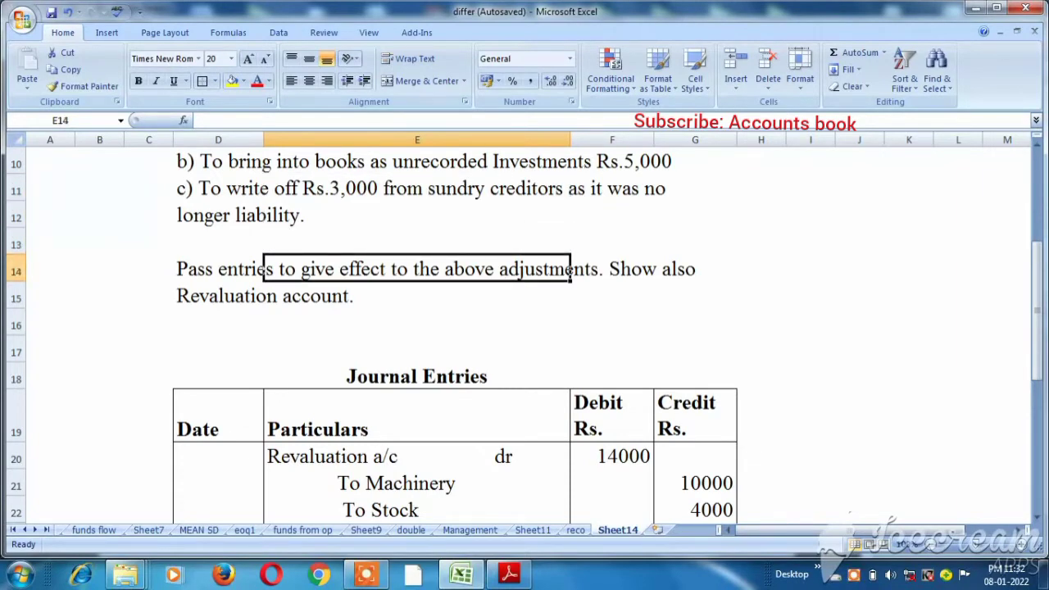
{"action": "key", "text": "Down"}
{"action": "key", "text": "Down"}
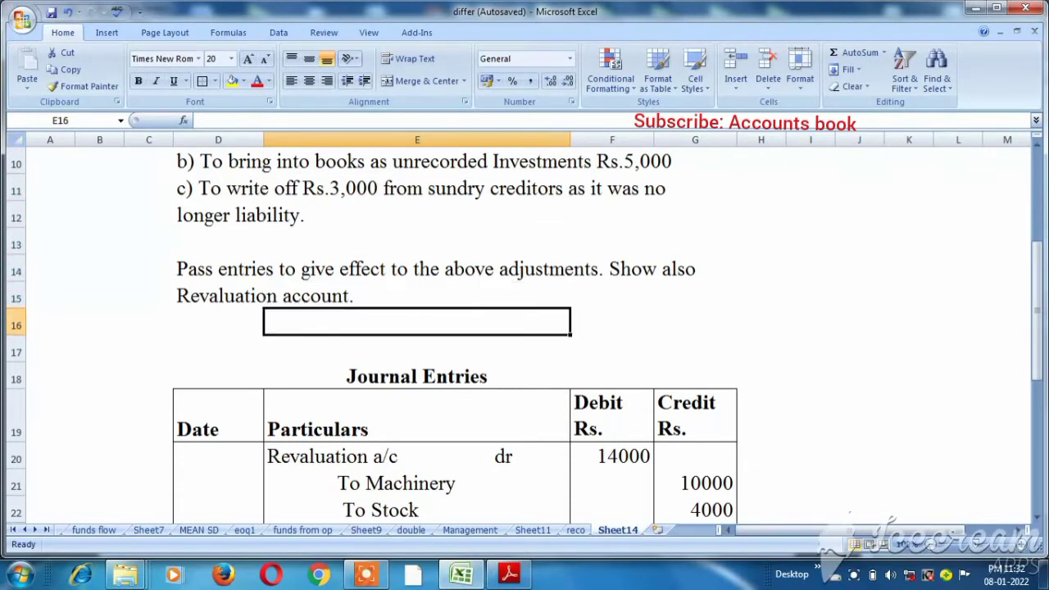
{"action": "key", "text": "Down"}
{"action": "key", "text": "Down"}
{"action": "key", "text": "Down"}
{"action": "key", "text": "Down"}
{"action": "key", "text": "Down"}
{"action": "key", "text": "Down"}
{"action": "key", "text": "Down"}
{"action": "key", "text": "Down"}
{"action": "key", "text": "Down"}
{"action": "key", "text": "Down"}
{"action": "key", "text": "Down"}
{"action": "key", "text": "Down"}
{"action": "key", "text": "Down"}
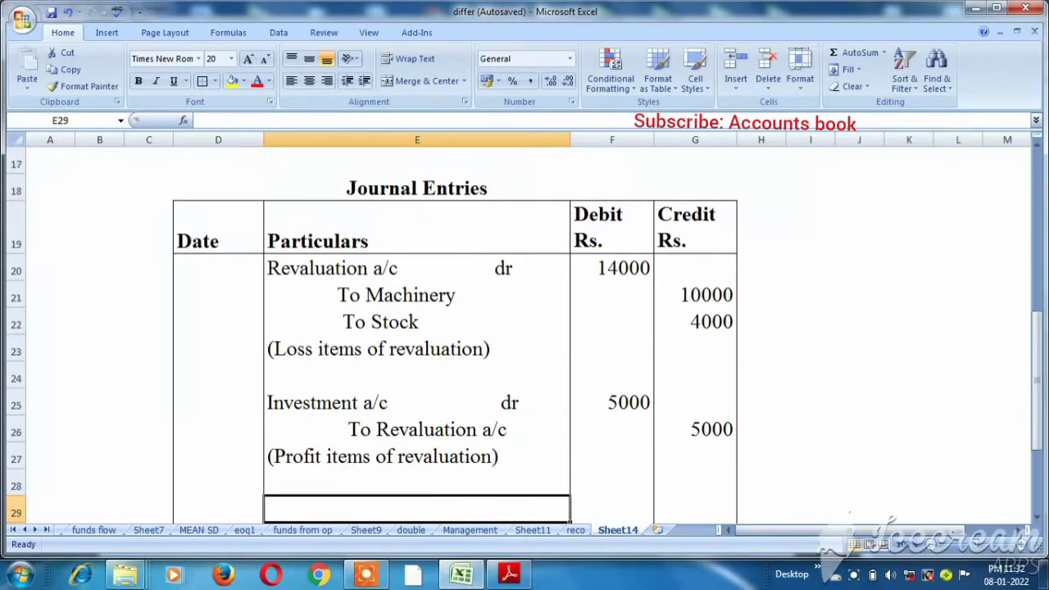
- Enter 'Sundry Creditors dr' in E29 with a 3000 debit in F29
{"action": "type", "text": "S"}
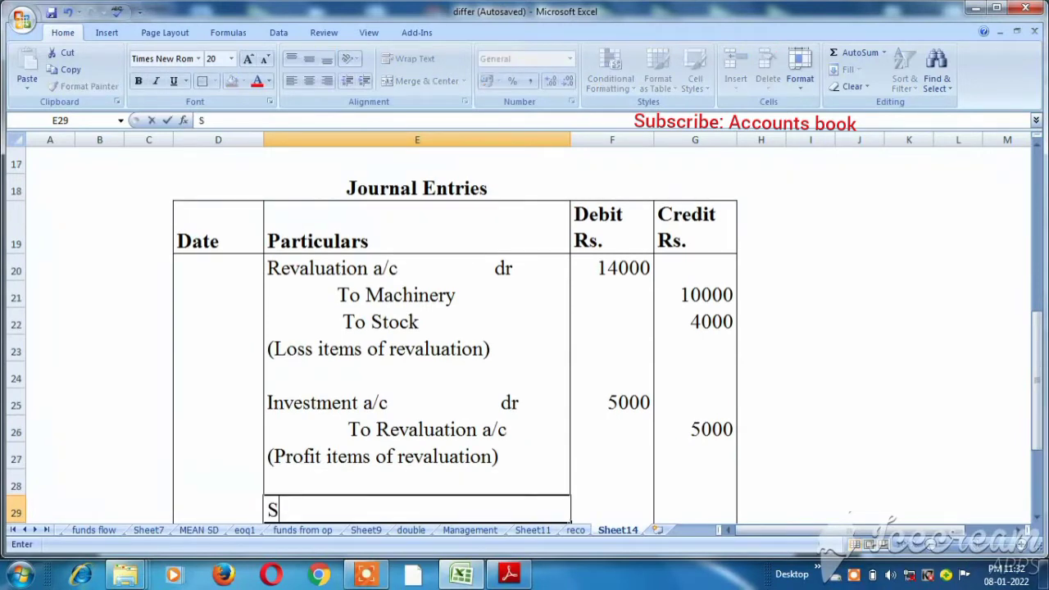
{"action": "type", "text": "undr"}
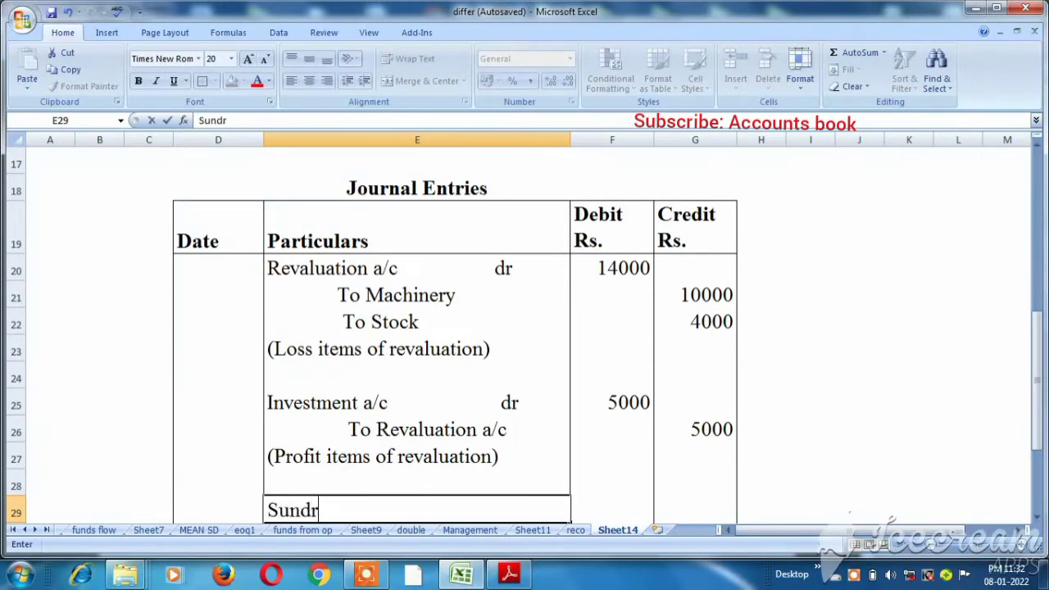
{"action": "type", "text": "y Creditors"}
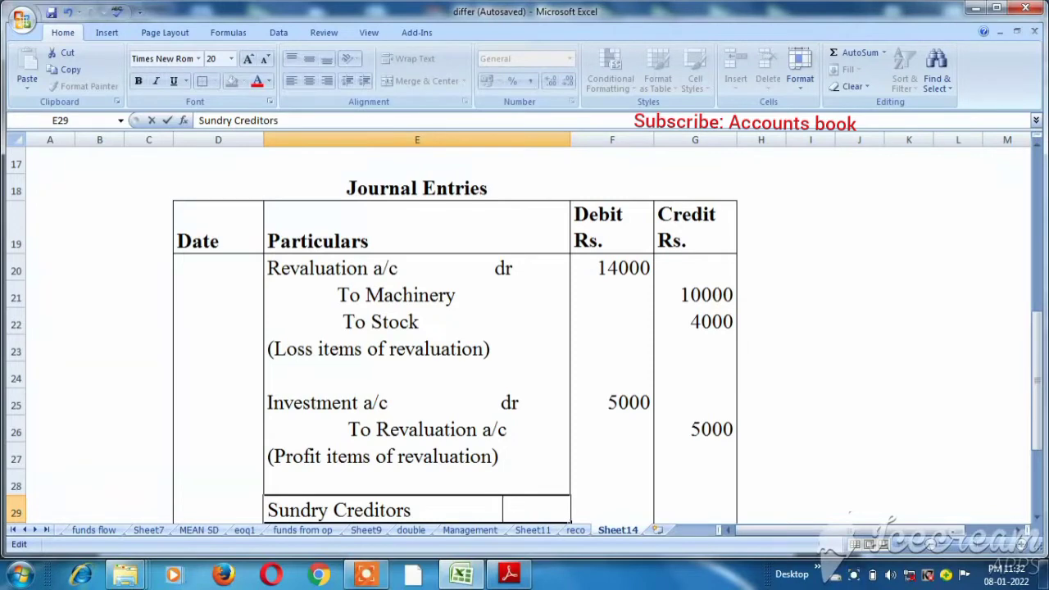
{"action": "key", "text": "BackSpace"}
{"action": "type", "text": "dr"}
{"action": "left_click", "coordinate": [612, 509]}
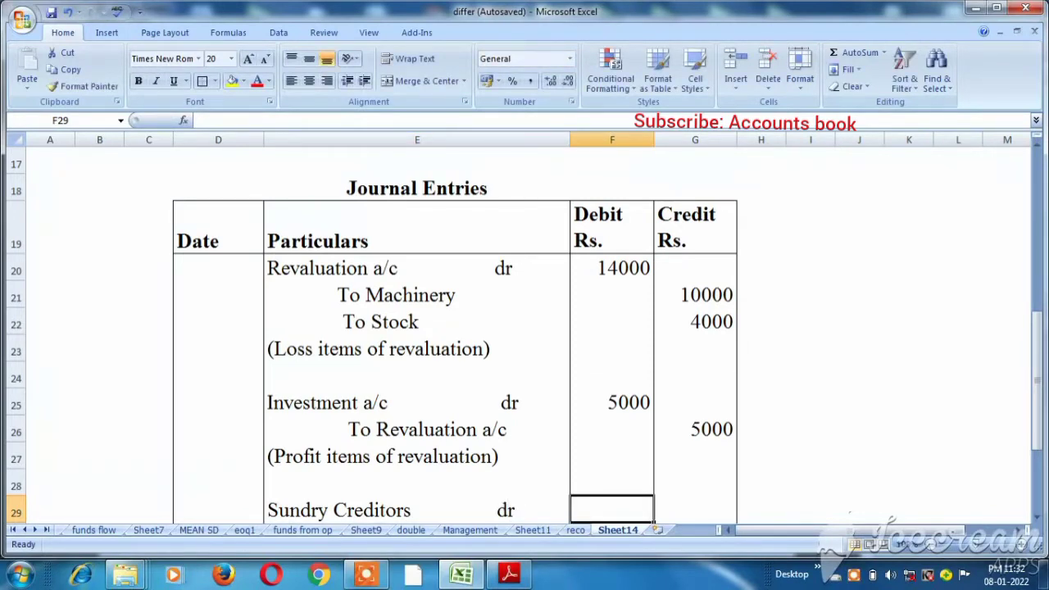
{"action": "type", "text": "3000"}
{"action": "key", "text": "Return"}
{"action": "key", "text": "Left"}
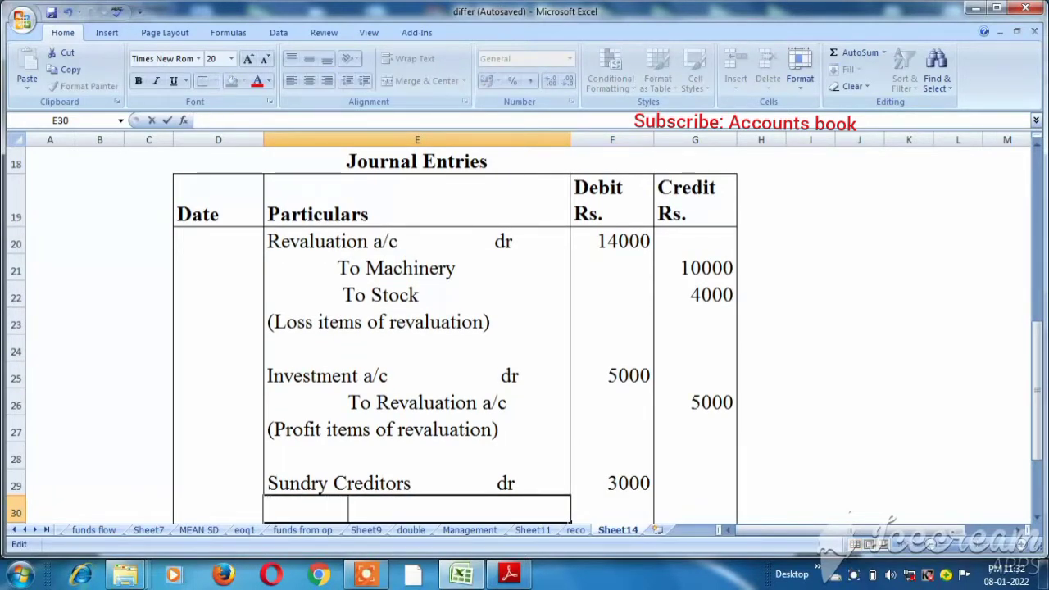
- Add 'To Revaluation a/c' in E30 with a 3000 credit in G30
{"action": "type", "text": "R"}
{"action": "key", "text": "BackSpace"}
{"action": "type", "text": "To"}
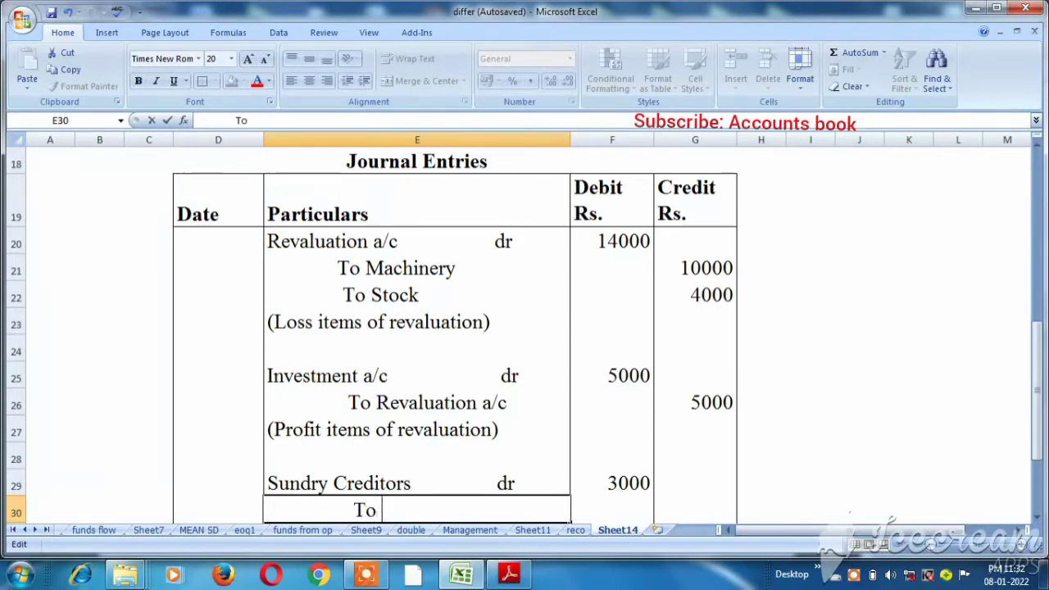
{"action": "type", "text": " Reva"}
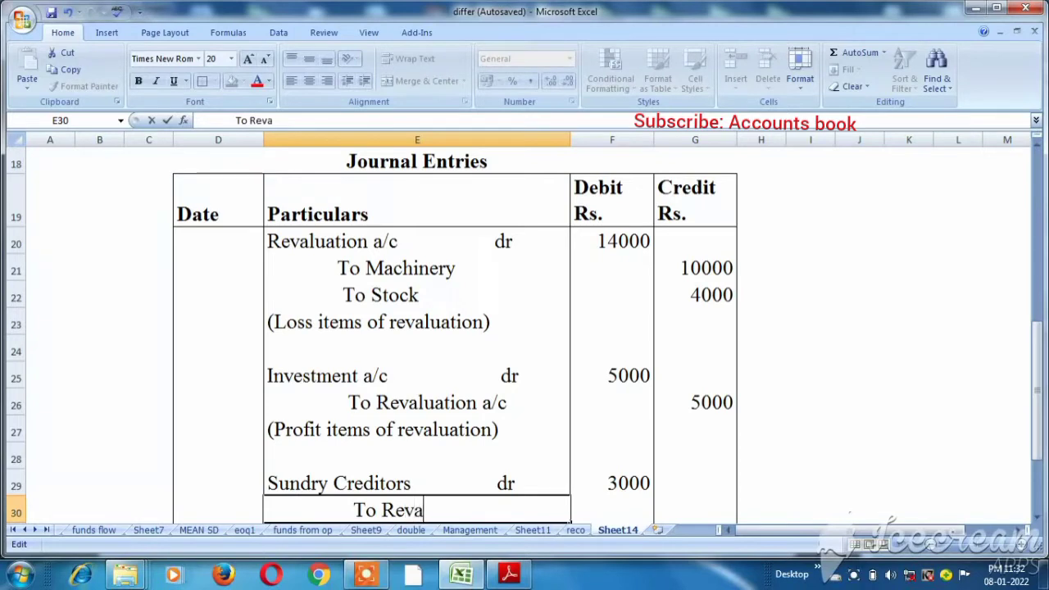
{"action": "type", "text": "lus"}
{"action": "key", "text": "BackSpace"}
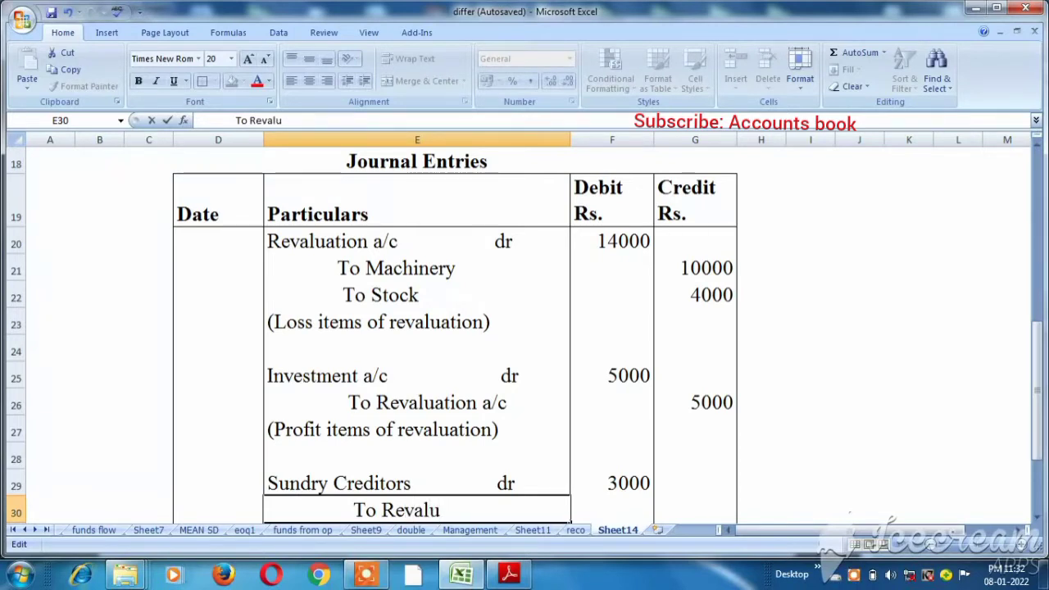
{"action": "type", "text": "ation "}
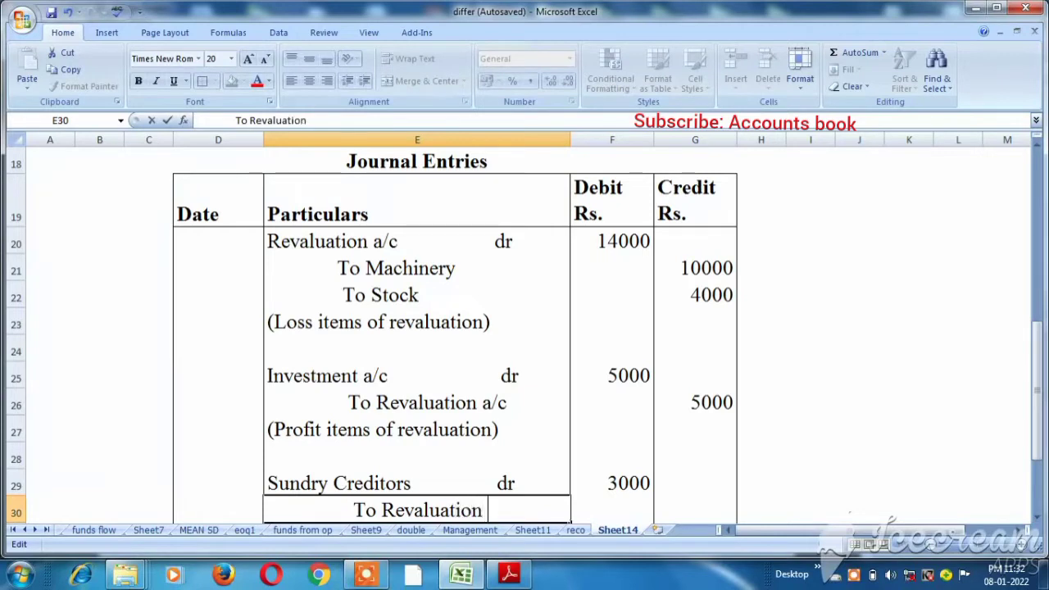
{"action": "type", "text": "a/c"}
{"action": "key", "text": "Tab"}
{"action": "key", "text": "Tab"}
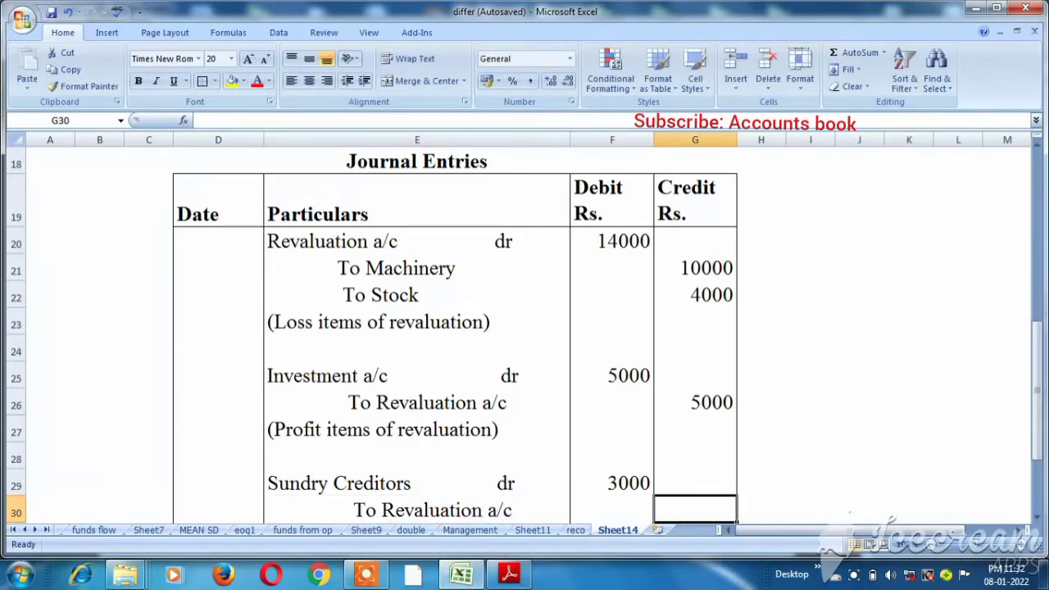
{"action": "type", "text": "3"}
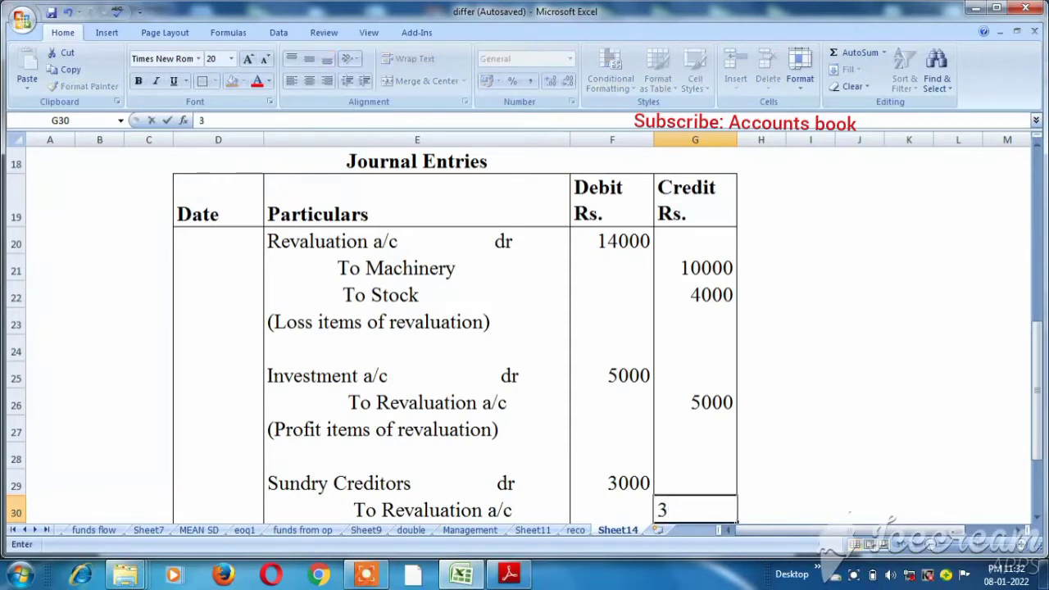
{"action": "type", "text": "000"}
{"action": "key", "text": "Return"}
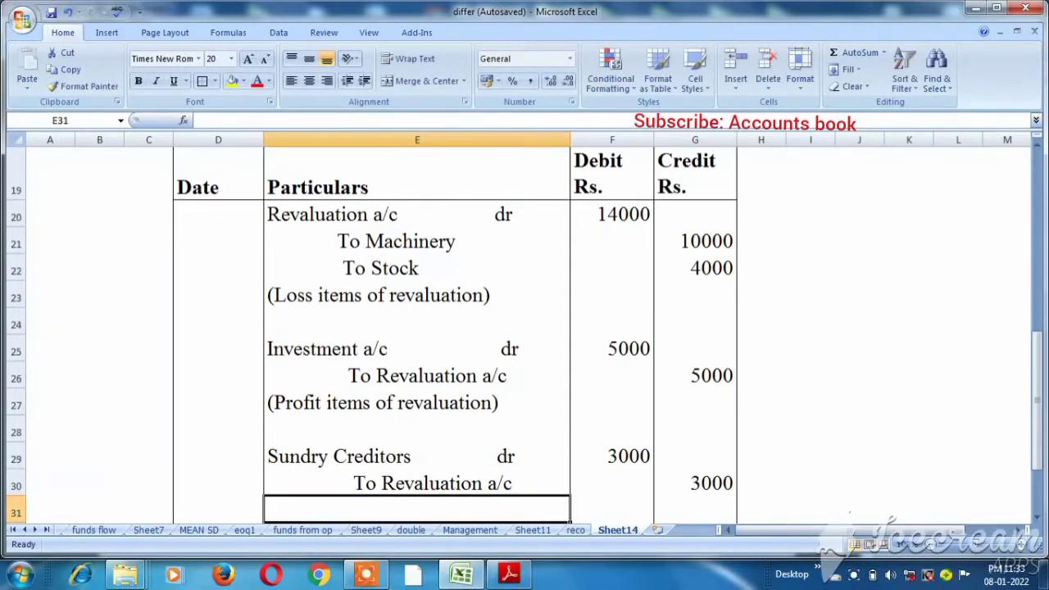
- Write the narration '(Profit items of revaluation)' in E31
{"action": "type", "text": "("}
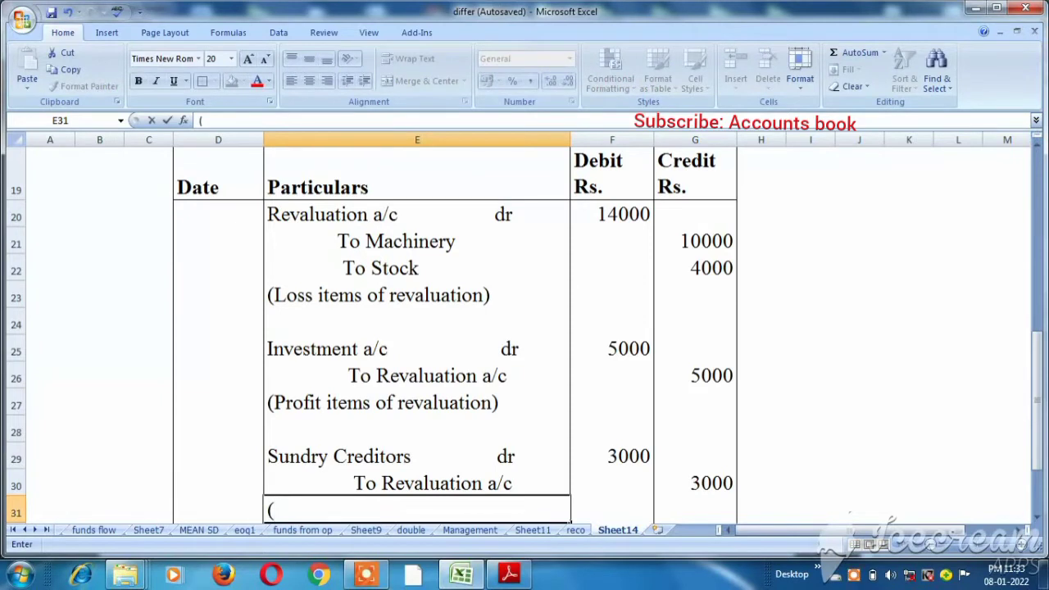
{"action": "type", "text": "Profit it"}
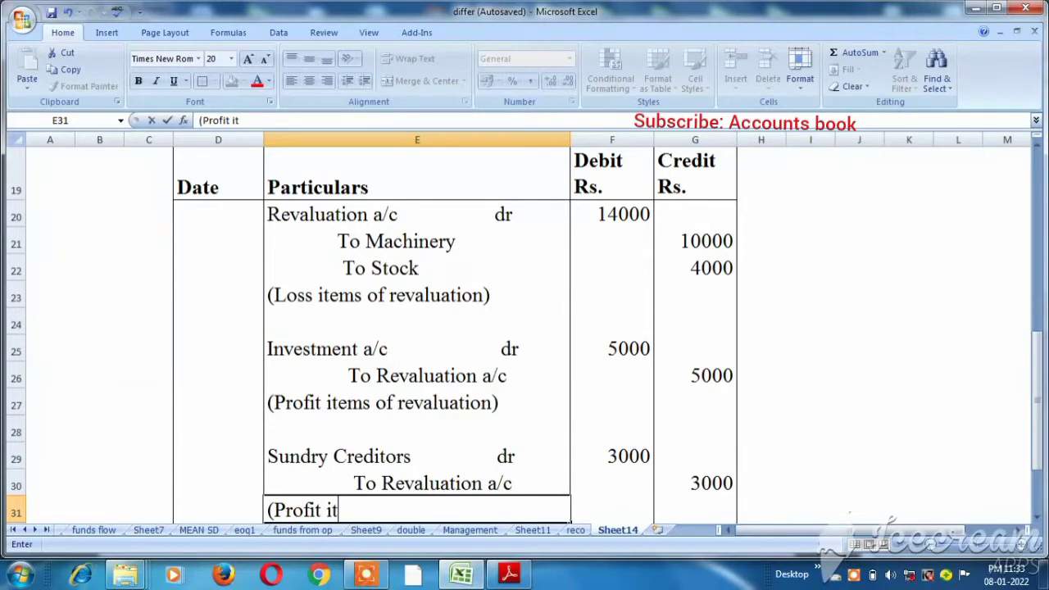
{"action": "key", "text": "F2"}
{"action": "type", "text": "ems of reva"}
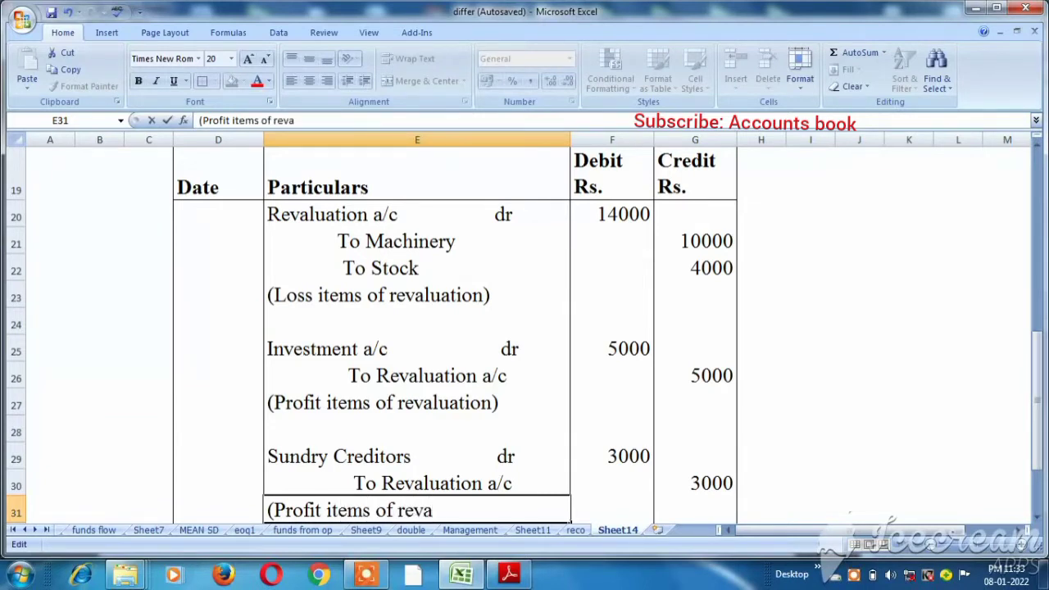
{"action": "type", "text": "luation)"}
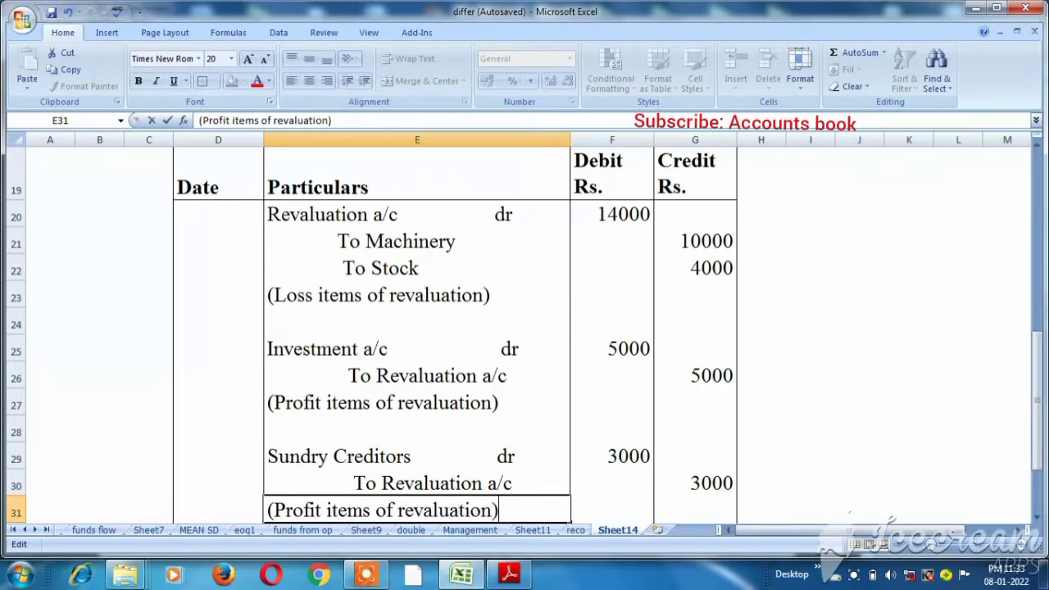
{"action": "key", "text": "Return"}
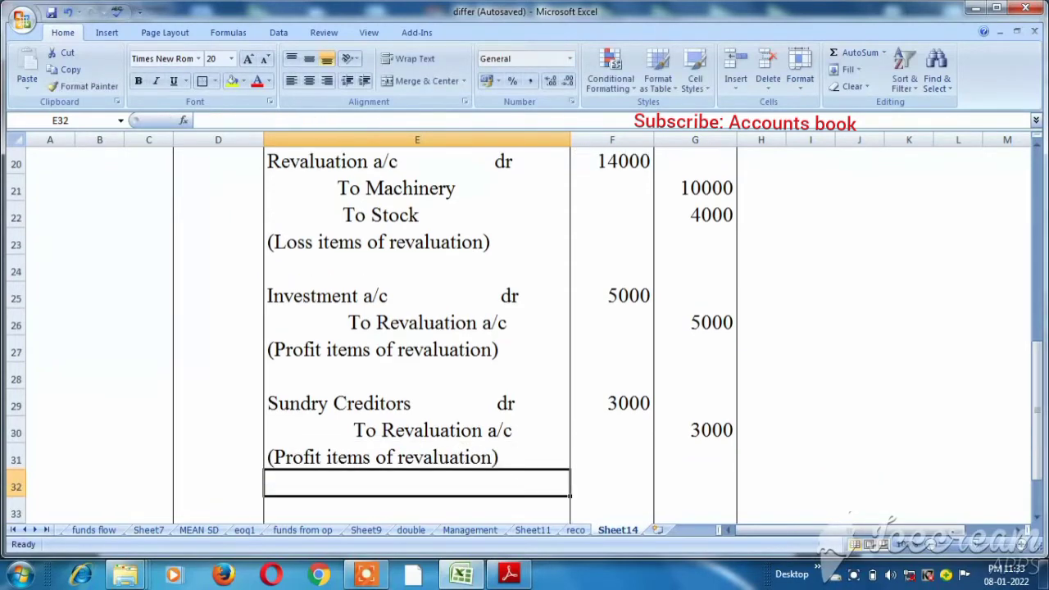
- Insert an entire blank row at row 33 below the Sundry Creditors entry
{"action": "key", "text": "Down"}
{"action": "key", "text": "Down"}
{"action": "key", "text": "Down"}
{"action": "key", "text": "Down"}
{"action": "key", "text": "Down"}
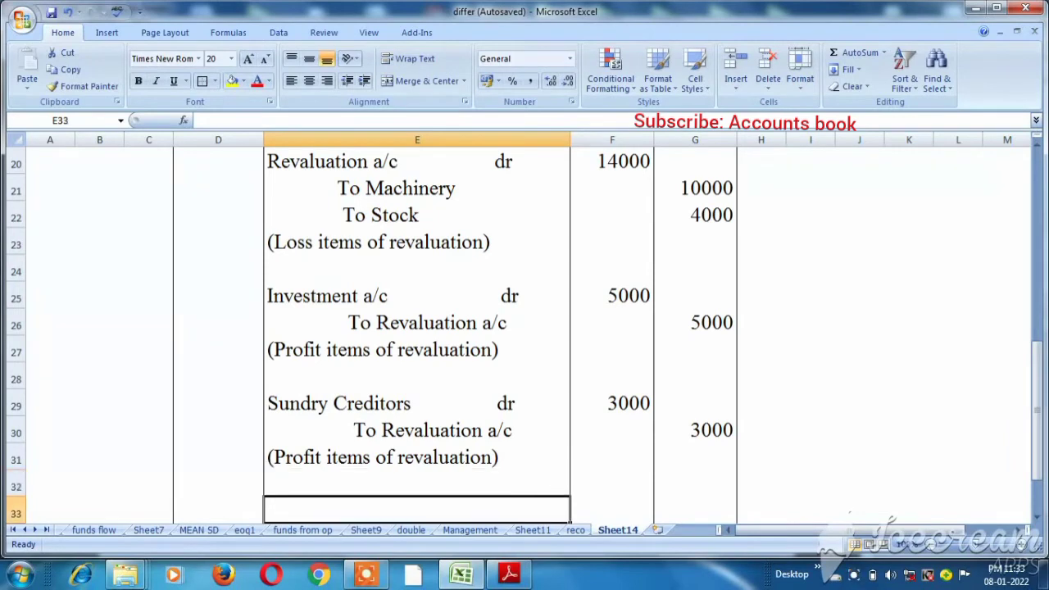
{"action": "key", "text": "Up"}
{"action": "key", "text": "Up"}
{"action": "key", "text": "Up"}
{"action": "key", "text": "Up"}
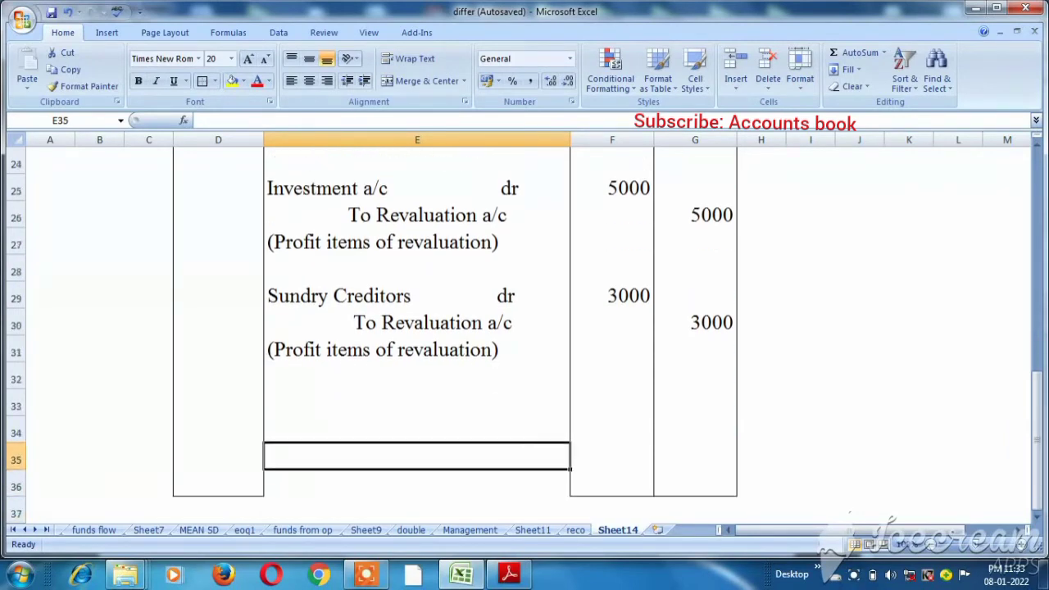
{"action": "key", "text": "shift+F10"}
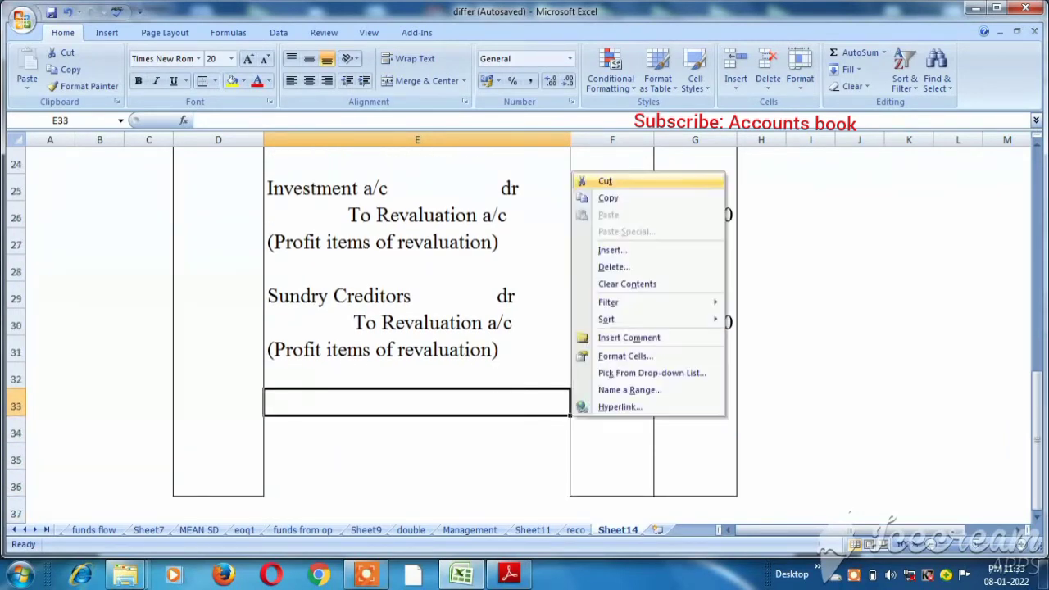
{"action": "key", "text": "i"}
{"action": "key", "text": "Down"}
{"action": "key", "text": "Down"}
{"action": "key", "text": "Return"}
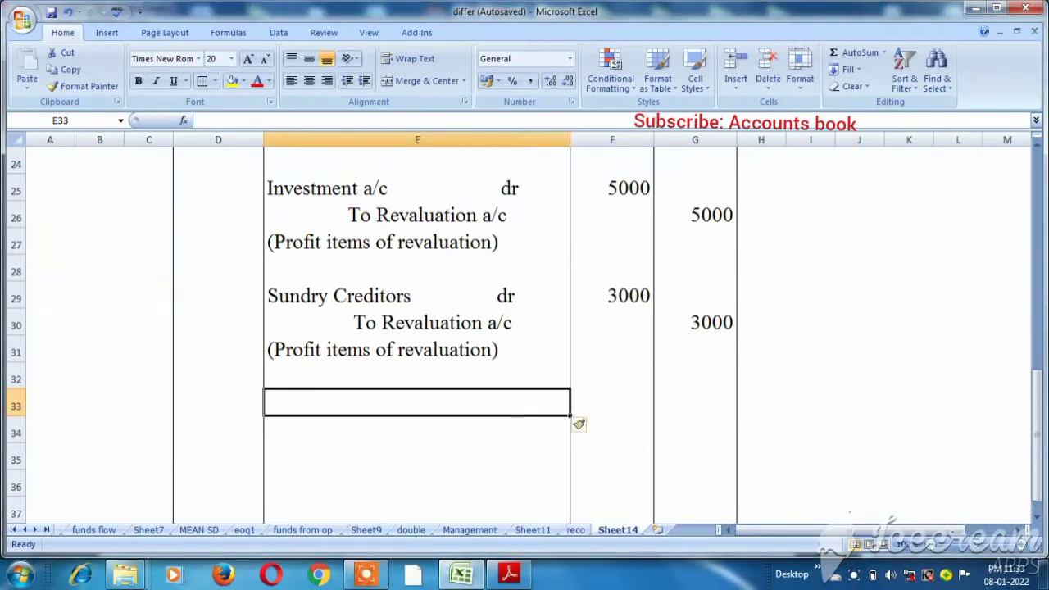
{"action": "key", "text": "Up"}
{"action": "key", "text": "Up"}
{"action": "key", "text": "Up"}
{"action": "key", "text": "Up"}
{"action": "key", "text": "Up"}
{"action": "key", "text": "Up"}
{"action": "key", "text": "Up"}
{"action": "key", "text": "Up"}
{"action": "key", "text": "Up"}
{"action": "key", "text": "Up"}
{"action": "key", "text": "Up"}
{"action": "key", "text": "Up"}
{"action": "key", "text": "Up"}
{"action": "key", "text": "Up"}
{"action": "key", "text": "Up"}
{"action": "key", "text": "Down"}
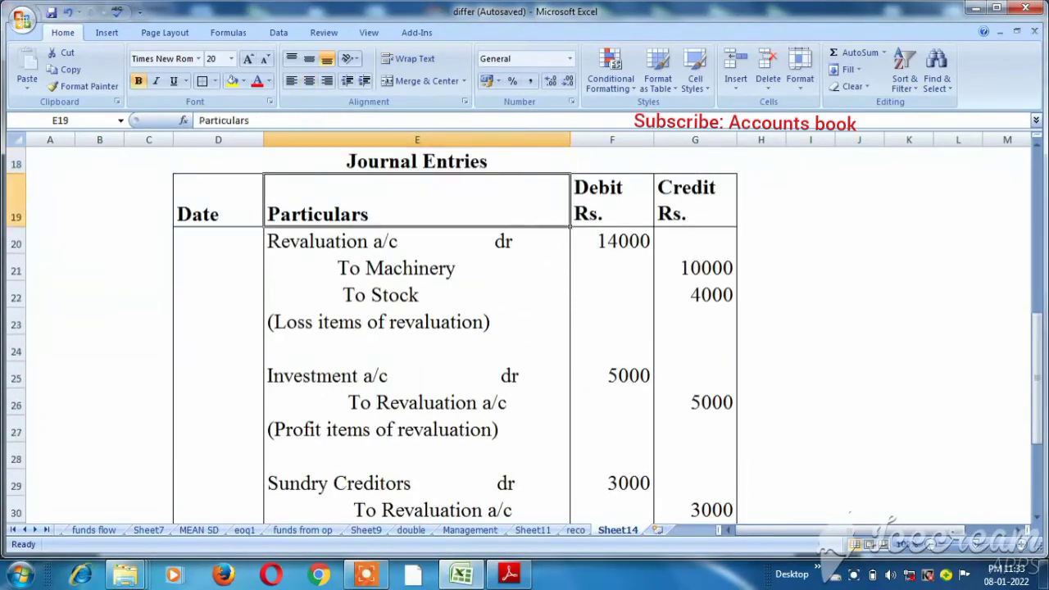
{"action": "key", "text": "Down"}
{"action": "key", "text": "Down"}
{"action": "key", "text": "Down"}
{"action": "key", "text": "Down"}
{"action": "key", "text": "Down"}
{"action": "key", "text": "Down"}
{"action": "key", "text": "Down"}
{"action": "key", "text": "Down"}
{"action": "key", "text": "Down"}
{"action": "key", "text": "Down"}
{"action": "key", "text": "Down"}
{"action": "key", "text": "Down"}
{"action": "key", "text": "Down"}
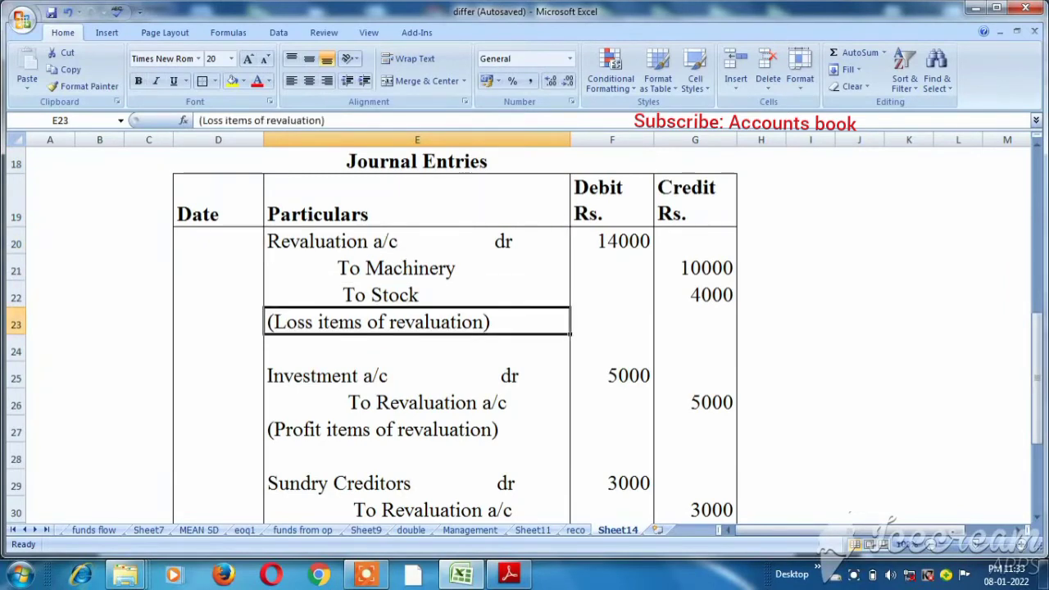
{"action": "key", "text": "Up"}
{"action": "key", "text": "Up"}
{"action": "key", "text": "Up"}
{"action": "key", "text": "Up"}
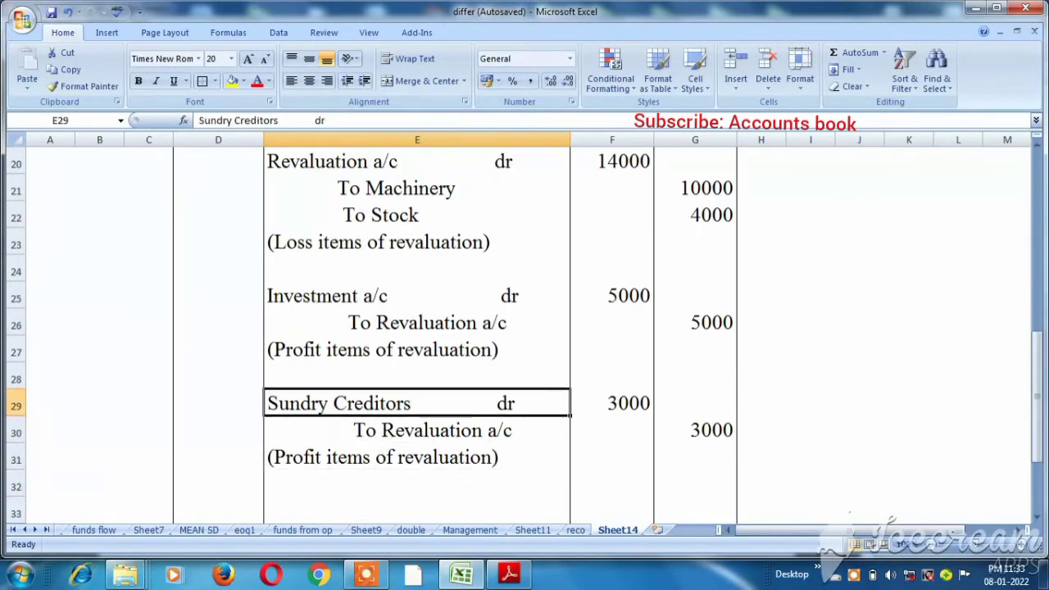
{"action": "key", "text": "Up"}
{"action": "key", "text": "Up"}
{"action": "key", "text": "Up"}
{"action": "key", "text": "Up"}
{"action": "key", "text": "Up"}
{"action": "key", "text": "Up"}
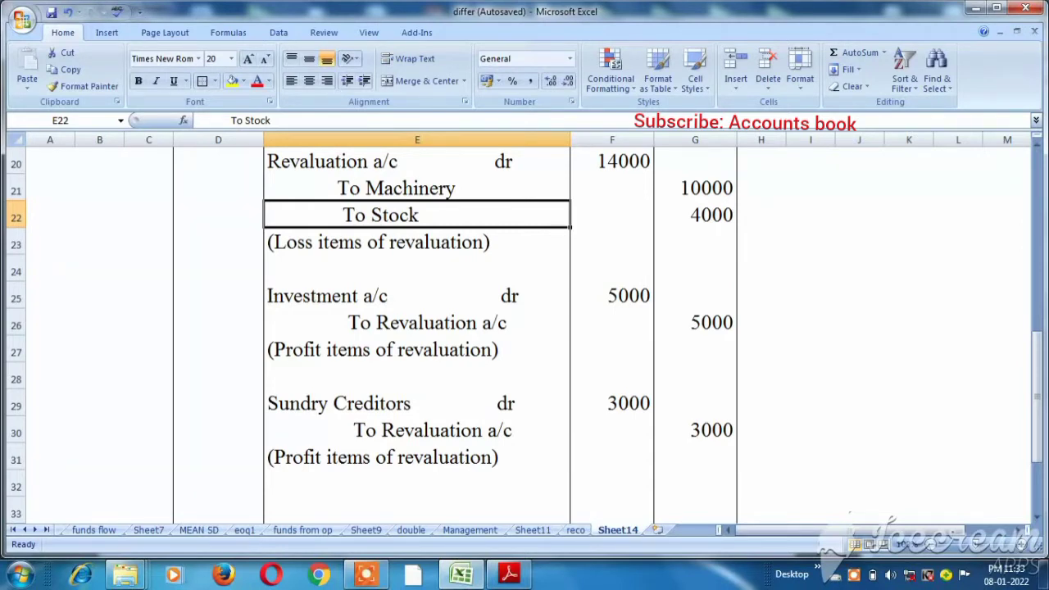
{"action": "key", "text": "Up"}
{"action": "key", "text": "Up"}
{"action": "key", "text": "Up"}
{"action": "key", "text": "Up"}
{"action": "key", "text": "Up"}
{"action": "key", "text": "Up"}
{"action": "key", "text": "Up"}
{"action": "key", "text": "Up"}
{"action": "key", "text": "Up"}
{"action": "key", "text": "Up"}
{"action": "key", "text": "Up"}
{"action": "key", "text": "Up"}
{"action": "key", "text": "Up"}
{"action": "key", "text": "Up"}
{"action": "key", "text": "Up"}
{"action": "key", "text": "Up"}
{"action": "key", "text": "Up"}
{"action": "key", "text": "Up"}
{"action": "key", "text": "Up"}
{"action": "key", "text": "Up"}
{"action": "key", "text": "Down"}
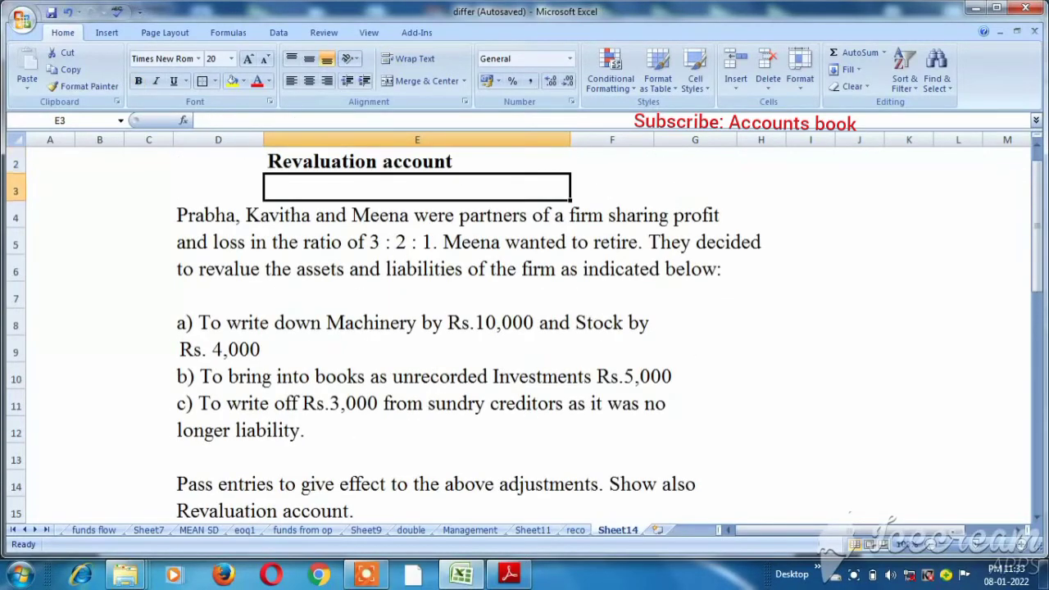
{"action": "key", "text": "Down"}
{"action": "key", "text": "Down"}
{"action": "key", "text": "Down"}
{"action": "key", "text": "Down"}
{"action": "key", "text": "Down"}
{"action": "key", "text": "Down"}
{"action": "key", "text": "Down"}
{"action": "key", "text": "Down"}
{"action": "key", "text": "Down"}
{"action": "key", "text": "Down"}
{"action": "key", "text": "Down"}
{"action": "key", "text": "Down"}
{"action": "key", "text": "Down"}
{"action": "key", "text": "Down"}
{"action": "key", "text": "Down"}
{"action": "key", "text": "Down"}
{"action": "key", "text": "Down"}
{"action": "key", "text": "Down"}
{"action": "key", "text": "Down"}
{"action": "key", "text": "Down"}
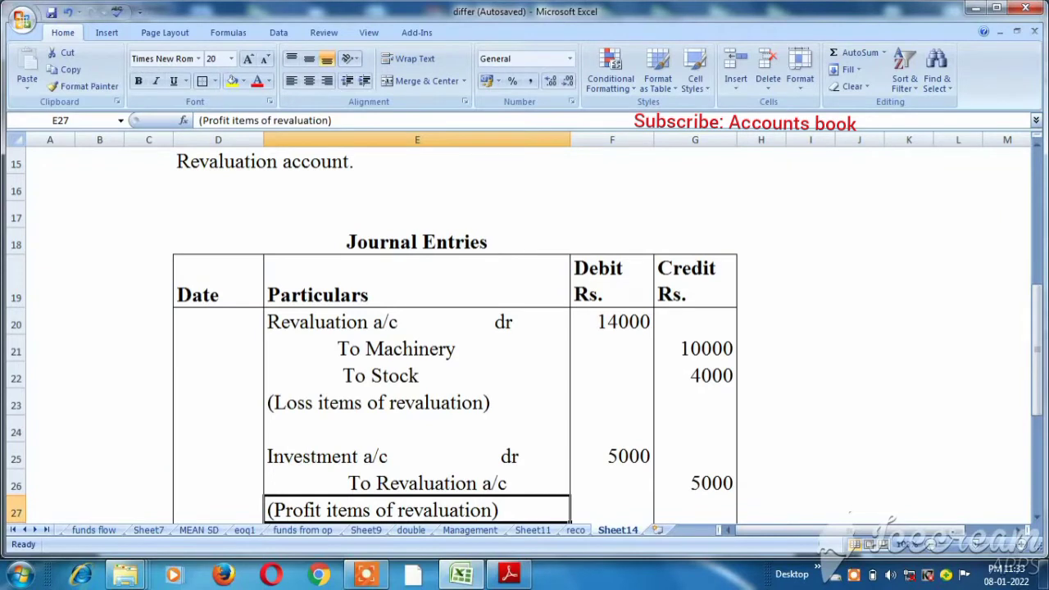
{"action": "key", "text": "Down"}
{"action": "key", "text": "Down"}
{"action": "key", "text": "Down"}
{"action": "key", "text": "Down"}
{"action": "key", "text": "Down"}
{"action": "key", "text": "Down"}
{"action": "key", "text": "Down"}
{"action": "key", "text": "Down"}
{"action": "key", "text": "Up"}
{"action": "key", "text": "Up"}
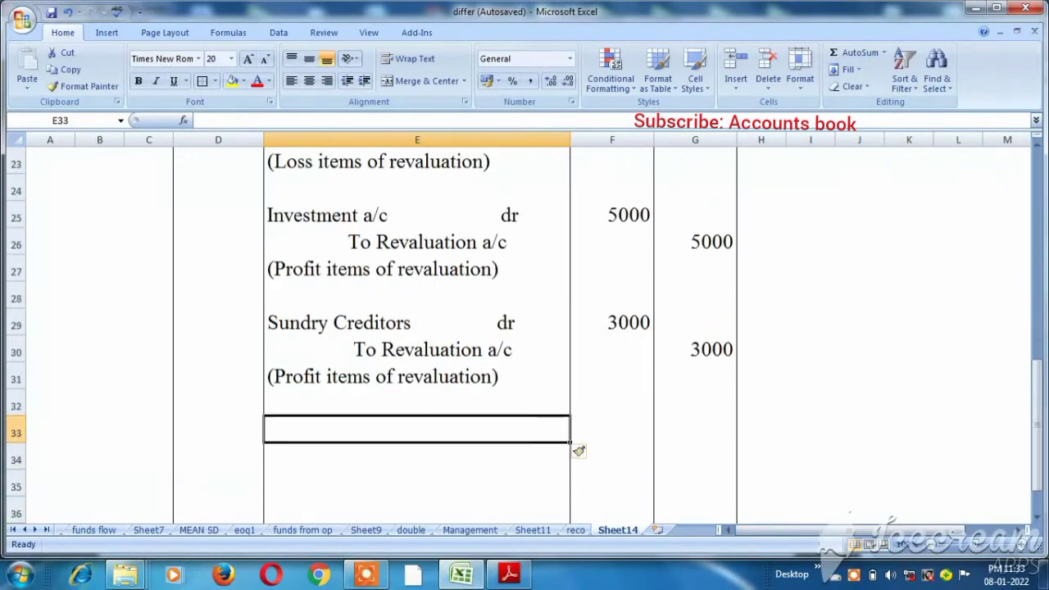
- Start typing the first partner's Capital a/c line in E33
{"action": "type", "text": "Pra"}
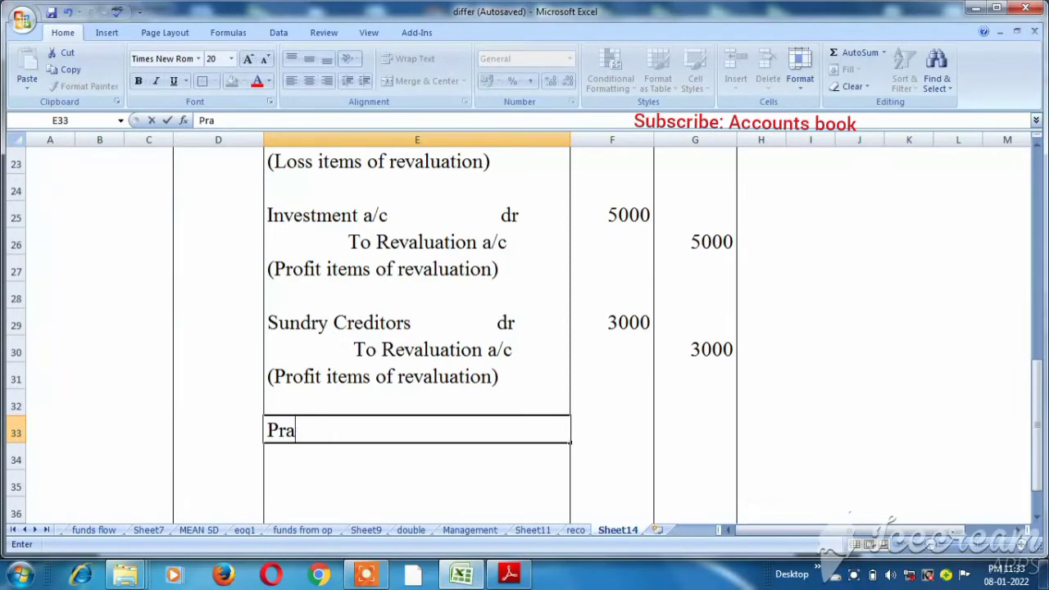
{"action": "type", "text": "bha,"}
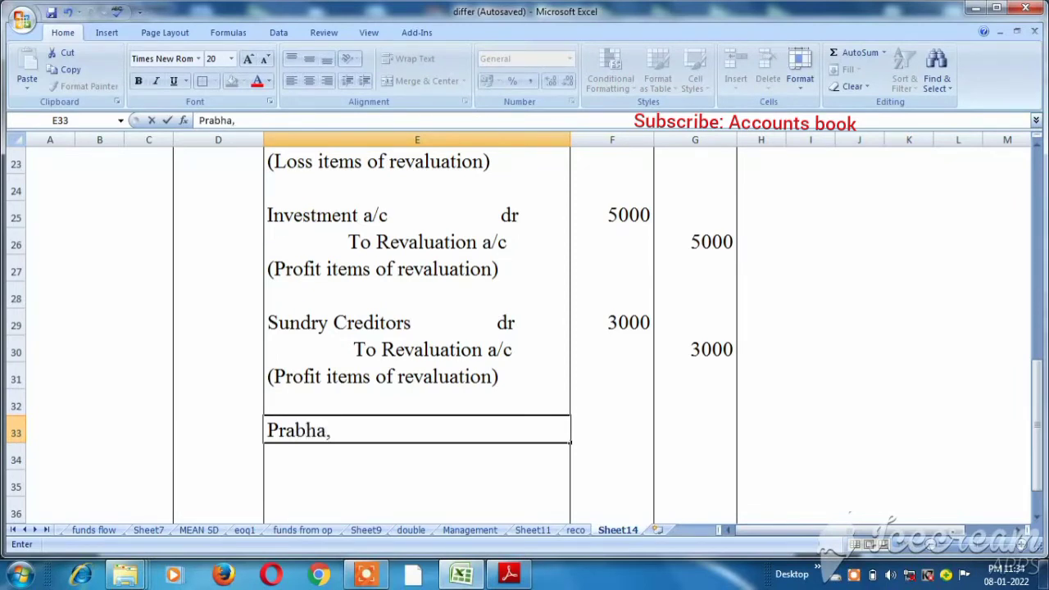
{"action": "key", "text": "BackSpace"}
{"action": "type", "text": "'s Capital a/c           dr"}
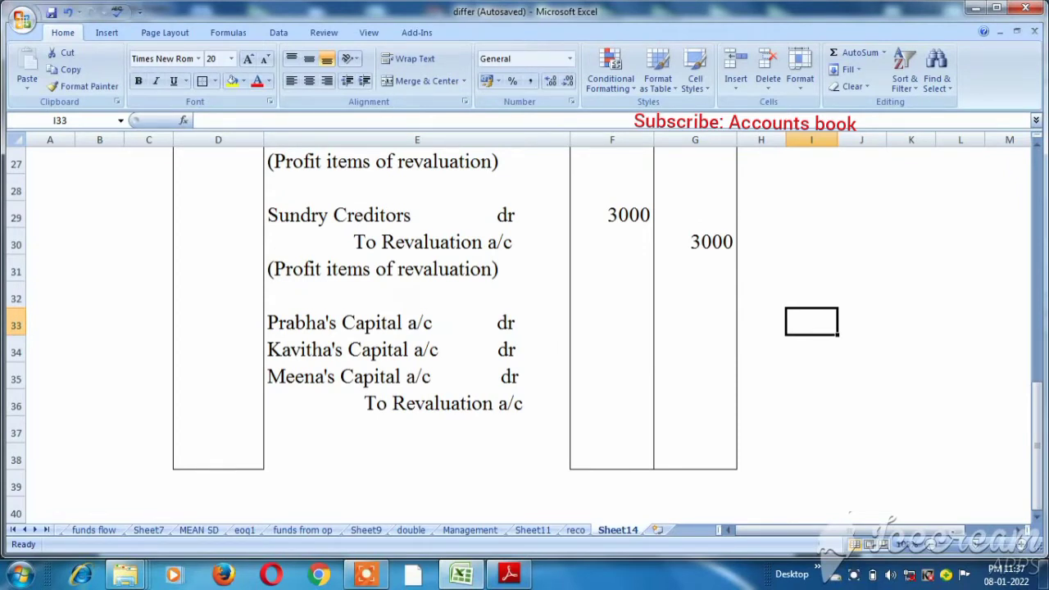
- Enter the 6000 credit for To Revaluation a/c in G36
{"action": "key", "text": "Up"}
{"action": "key", "text": "Up"}
{"action": "key", "text": "Up"}
{"action": "key", "text": "Up"}
{"action": "key", "text": "Up"}
{"action": "key", "text": "Up"}
{"action": "key", "text": "Up"}
{"action": "key", "text": "Up"}
{"action": "key", "text": "Up"}
{"action": "key", "text": "Up"}
{"action": "key", "text": "Up"}
{"action": "key", "text": "Up"}
{"action": "key", "text": "Up"}
{"action": "key", "text": "Up"}
{"action": "key", "text": "Up"}
{"action": "key", "text": "Up"}
{"action": "key", "text": "Up"}
{"action": "key", "text": "Up"}
{"action": "key", "text": "Up"}
{"action": "key", "text": "Up"}
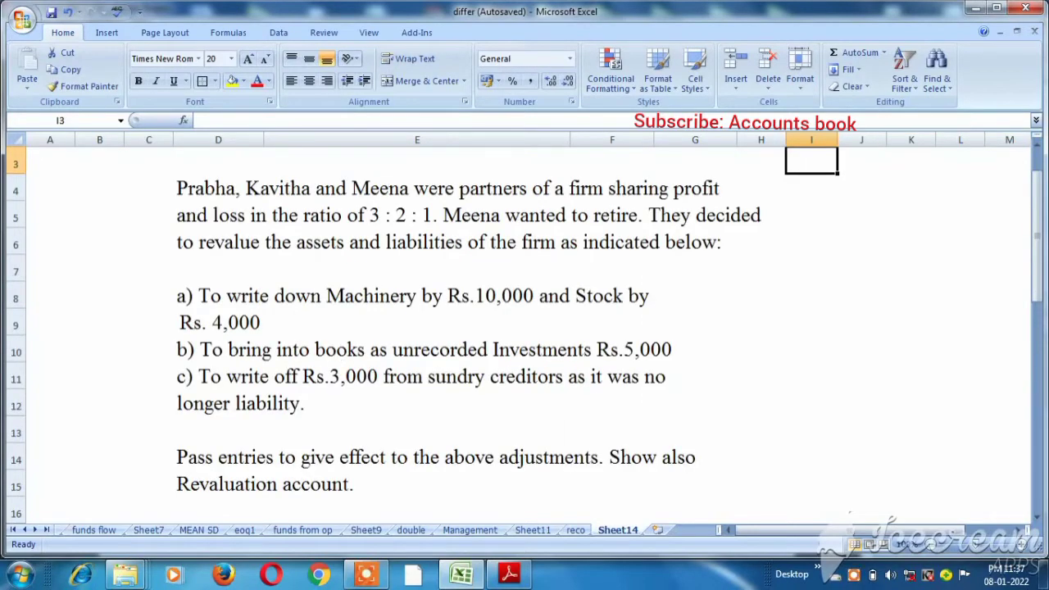
{"action": "key", "text": "Down"}
{"action": "key", "text": "Down"}
{"action": "key", "text": "Down"}
{"action": "key", "text": "Down"}
{"action": "key", "text": "Down"}
{"action": "key", "text": "Down"}
{"action": "key", "text": "Down"}
{"action": "key", "text": "Down"}
{"action": "key", "text": "Down"}
{"action": "key", "text": "Down"}
{"action": "key", "text": "Down"}
{"action": "key", "text": "Down"}
{"action": "key", "text": "Down"}
{"action": "key", "text": "Down"}
{"action": "key", "text": "Down"}
{"action": "key", "text": "Down"}
{"action": "key", "text": "Down"}
{"action": "key", "text": "Down"}
{"action": "key", "text": "Down"}
{"action": "key", "text": "Down"}
{"action": "key", "text": "Down"}
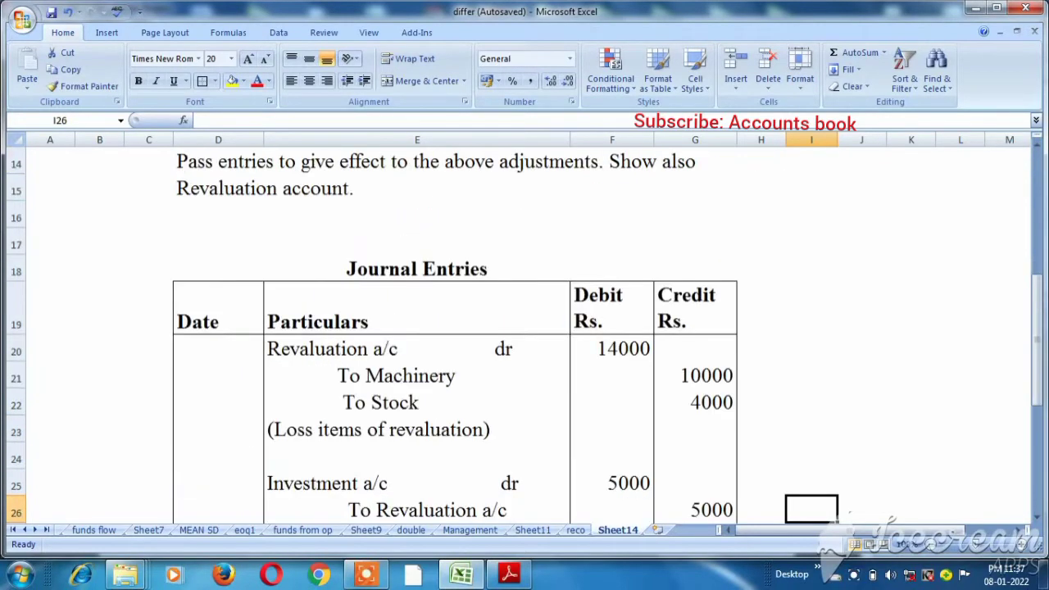
{"action": "key", "text": "Up"}
{"action": "key", "text": "Up"}
{"action": "key", "text": "Up"}
{"action": "key", "text": "Up"}
{"action": "key", "text": "Up"}
{"action": "key", "text": "Up"}
{"action": "key", "text": "Left"}
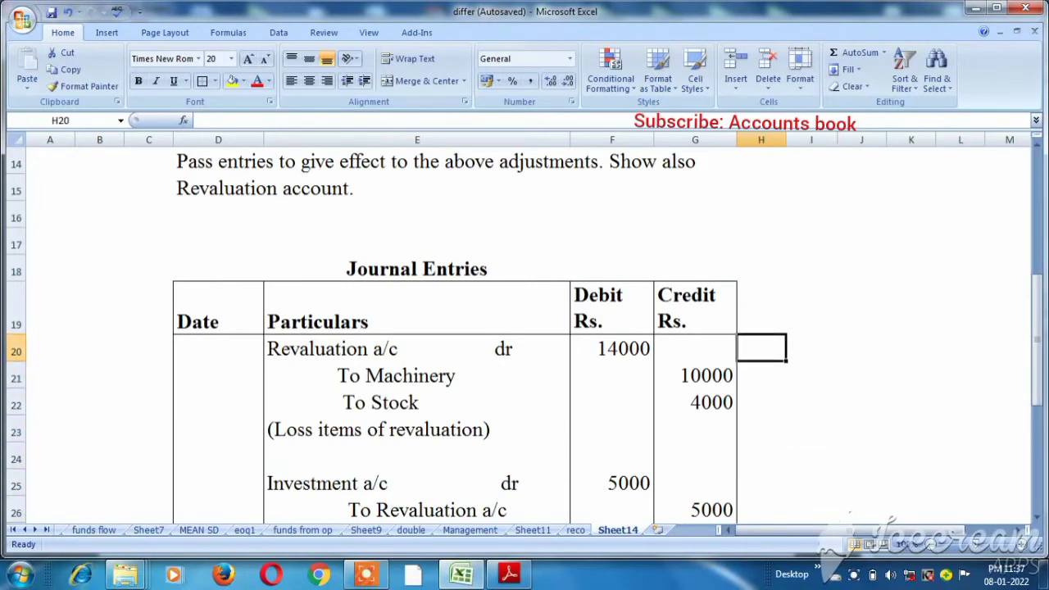
{"action": "key", "text": "Left"}
{"action": "key", "text": "Left"}
{"action": "key", "text": "Down"}
{"action": "key", "text": "Down"}
{"action": "key", "text": "Down"}
{"action": "key", "text": "Down"}
{"action": "key", "text": "Down"}
{"action": "key", "text": "Down"}
{"action": "key", "text": "Down"}
{"action": "key", "text": "Down"}
{"action": "key", "text": "Down"}
{"action": "key", "text": "Down"}
{"action": "key", "text": "Down"}
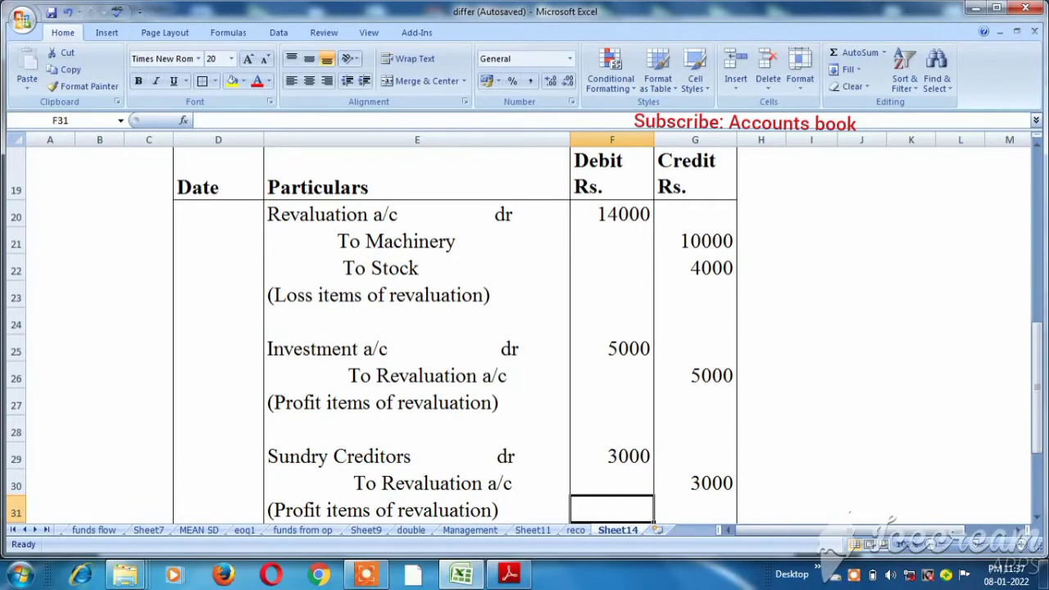
{"action": "key", "text": "Down"}
{"action": "key", "text": "Down"}
{"action": "key", "text": "Down"}
{"action": "key", "text": "Down"}
{"action": "key", "text": "Down"}
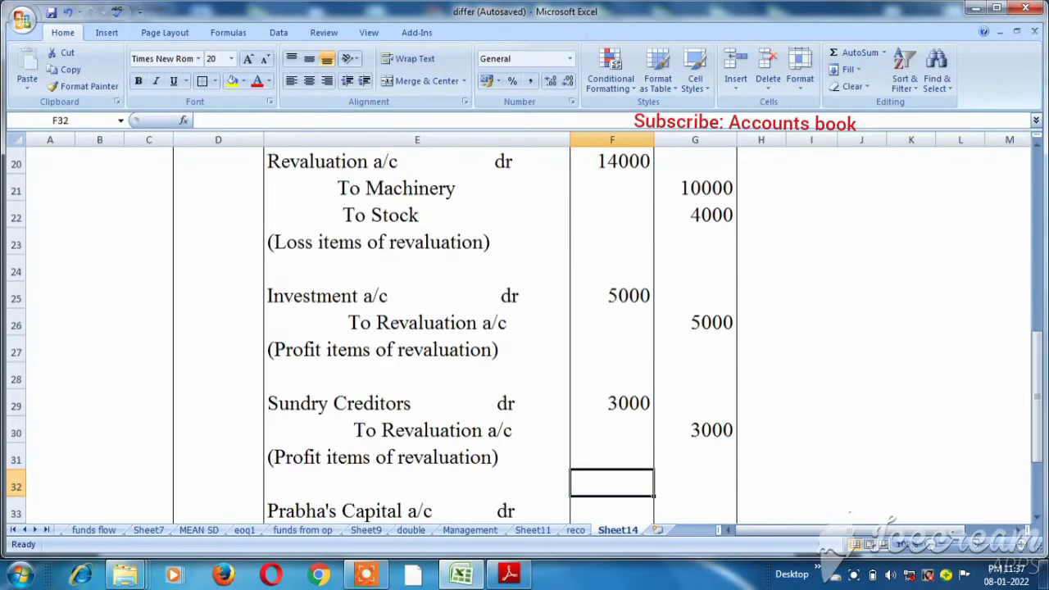
{"action": "key", "text": "Up"}
{"action": "key", "text": "Up"}
{"action": "key", "text": "Right"}
{"action": "key", "text": "Right"}
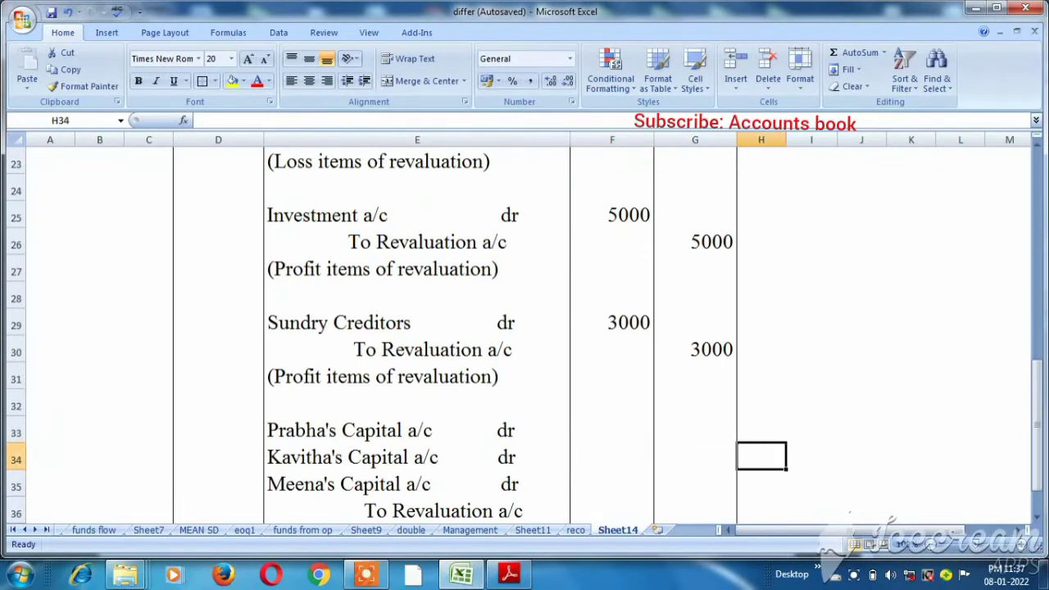
{"action": "key", "text": "Down"}
{"action": "key", "text": "Down"}
{"action": "key", "text": "Left"}
{"action": "type", "text": "6000"}
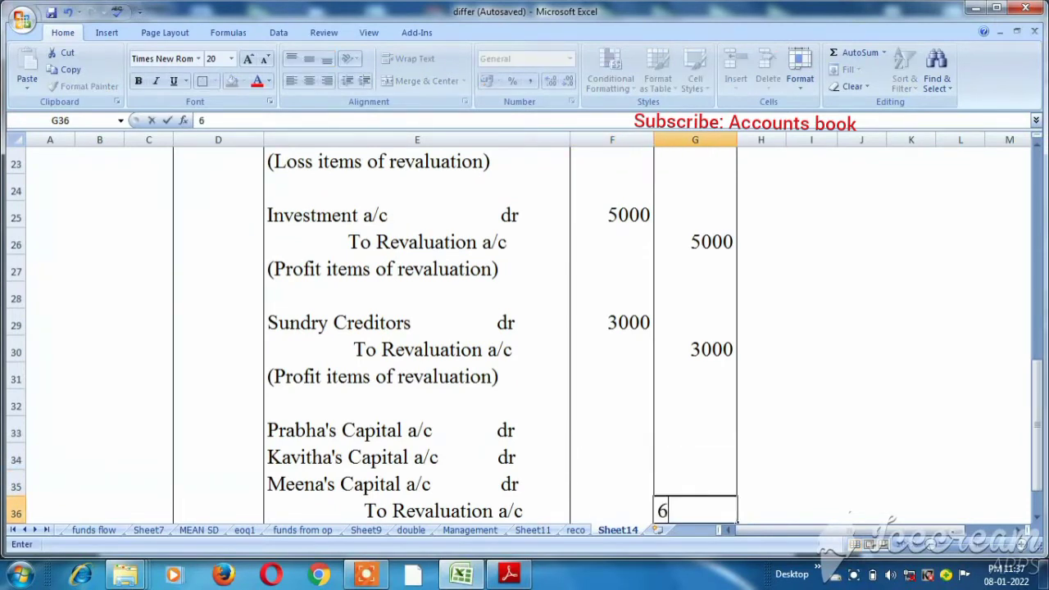
{"action": "key", "text": "Right"}
- Calculate the first partner's 3/6 share with =6000*3/6 in I33
{"action": "key", "text": "Up"}
{"action": "key", "text": "Up"}
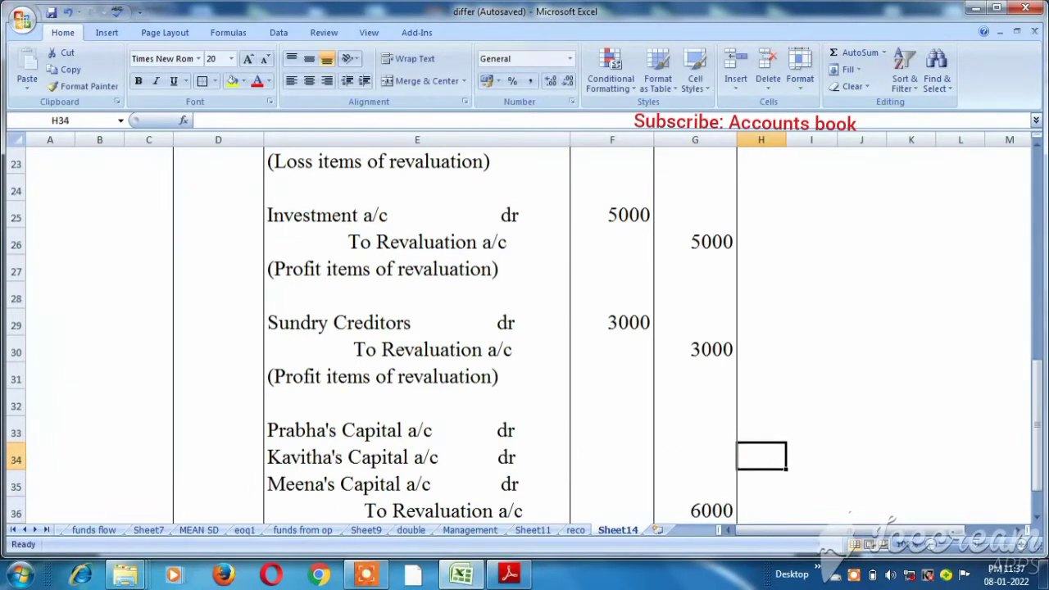
{"action": "key", "text": "Up"}
{"action": "key", "text": "Right"}
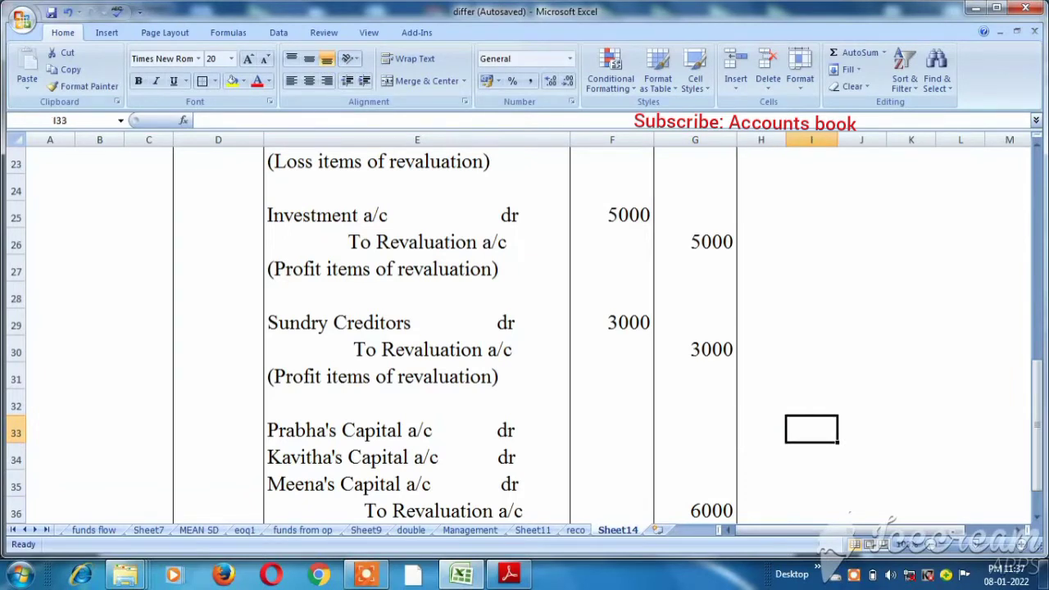
{"action": "type", "text": "=600"}
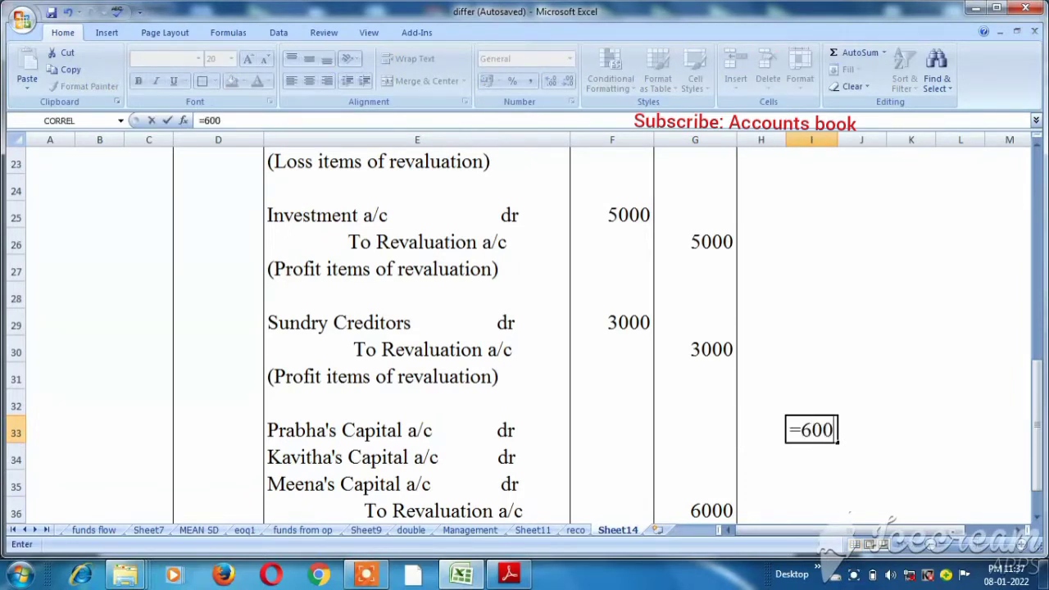
{"action": "type", "text": "0*3/"}
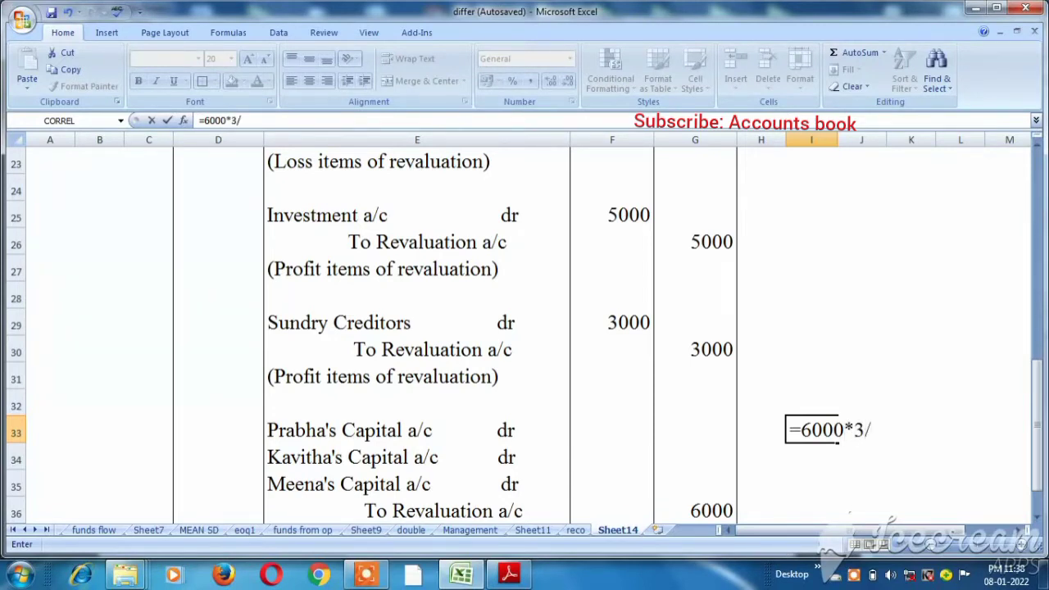
{"action": "type", "text": "6"}
{"action": "key", "text": "Return"}
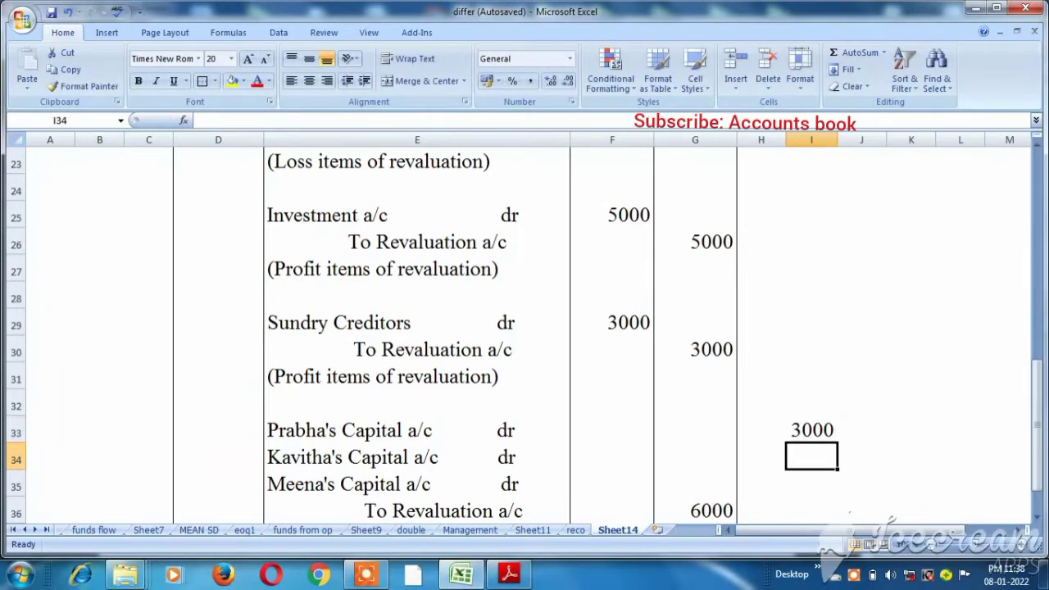
- Enter partner capital debits of 3000, 2000 and 1000 in F33–F35
{"action": "left_click", "coordinate": [611, 428]}
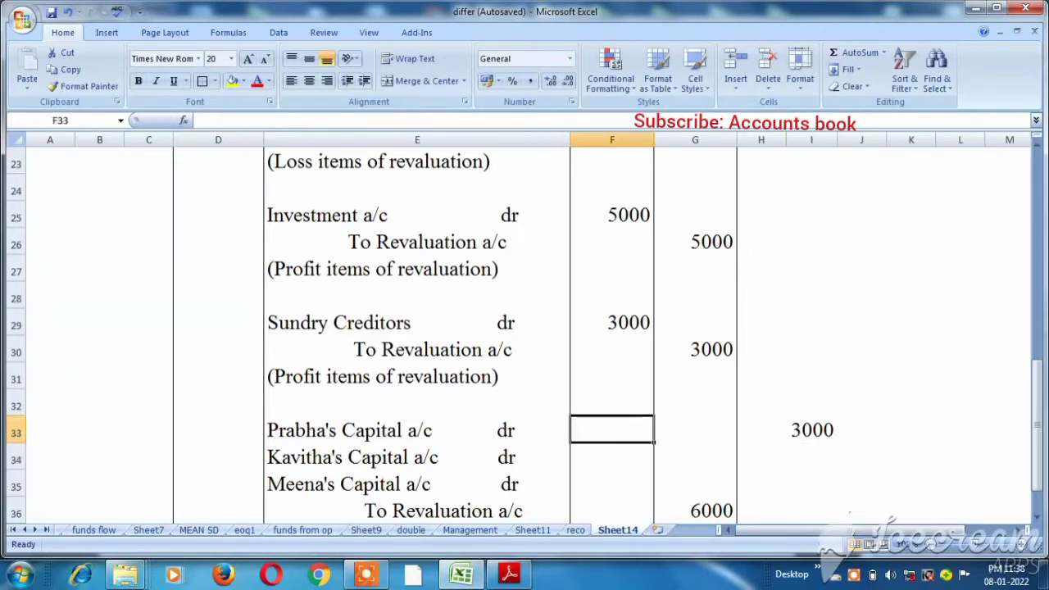
{"action": "type", "text": "3000"}
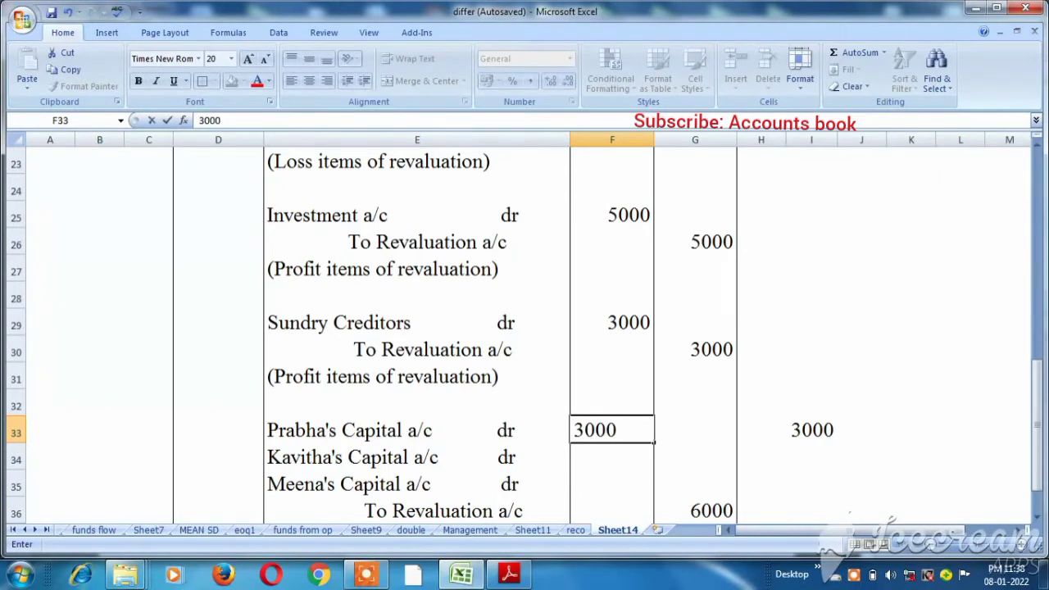
{"action": "key", "text": "Return"}
{"action": "type", "text": "2000"}
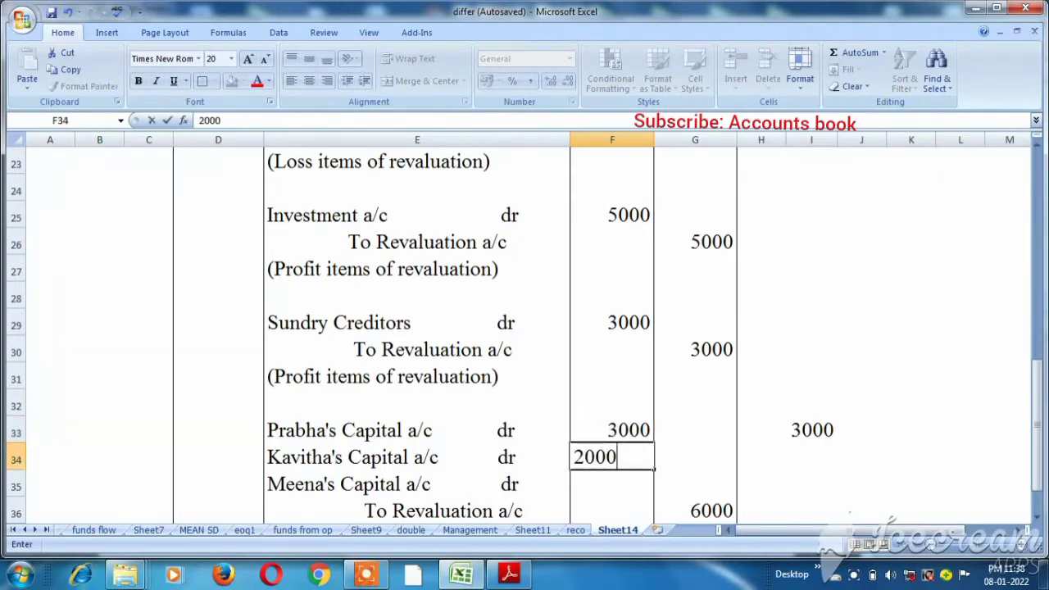
{"action": "key", "text": "Return"}
{"action": "type", "text": "1000"}
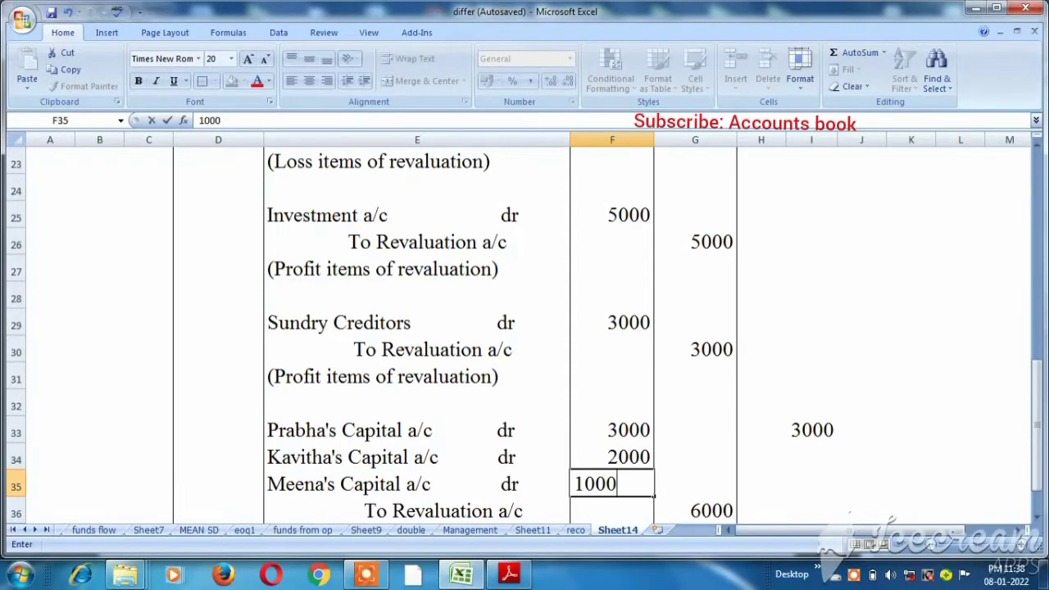
{"action": "key", "text": "Return"}
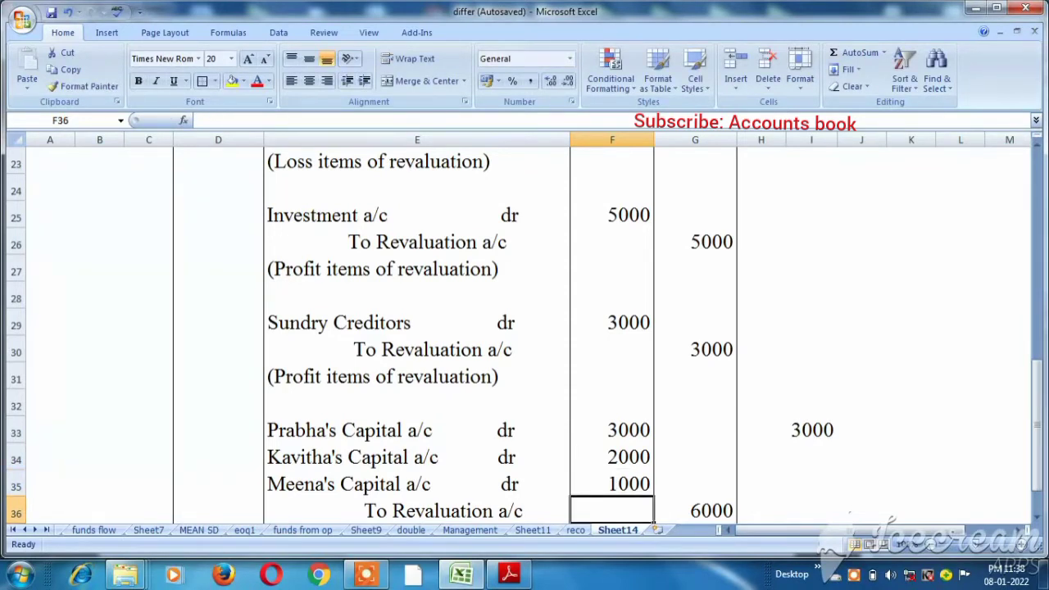
{"action": "left_click", "coordinate": [613, 484]}
{"action": "key", "text": "Up"}
{"action": "key", "text": "Up"}
{"action": "key", "text": "Up"}
{"action": "key", "text": "Up"}
{"action": "key", "text": "Up"}
{"action": "key", "text": "Up"}
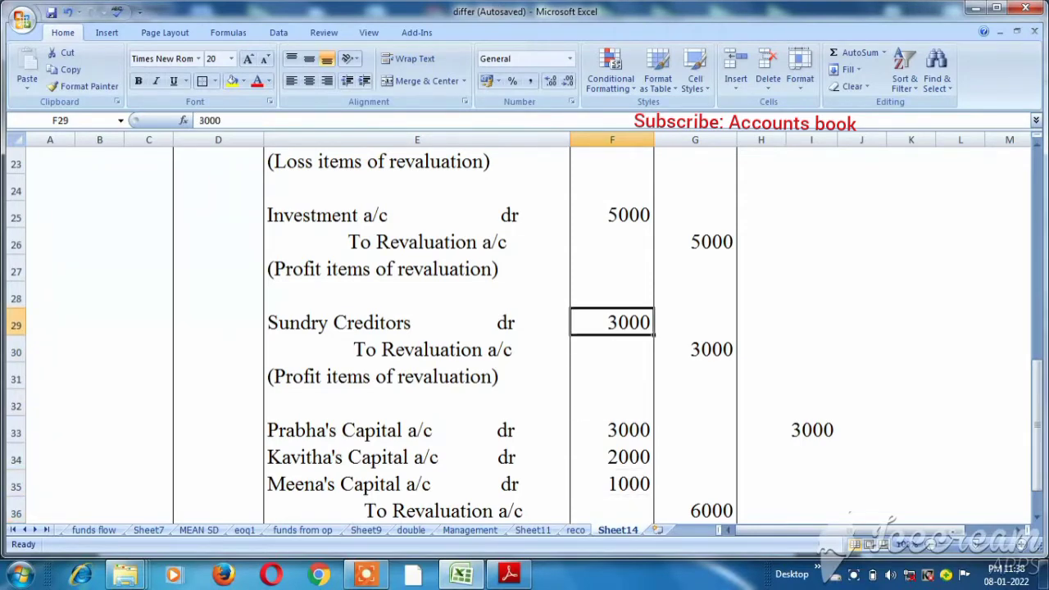
{"action": "key", "text": "Up"}
{"action": "key", "text": "Up"}
{"action": "key", "text": "Up"}
{"action": "key", "text": "Up"}
{"action": "key", "text": "Up"}
{"action": "key", "text": "Up"}
{"action": "key", "text": "Up"}
{"action": "key", "text": "Up"}
{"action": "key", "text": "Up"}
{"action": "key", "text": "Up"}
{"action": "key", "text": "Up"}
{"action": "key", "text": "Up"}
{"action": "key", "text": "Up"}
{"action": "key", "text": "Up"}
{"action": "key", "text": "Up"}
{"action": "key", "text": "Up"}
{"action": "key", "text": "Up"}
{"action": "key", "text": "Up"}
{"action": "key", "text": "Up"}
{"action": "key", "text": "Up"}
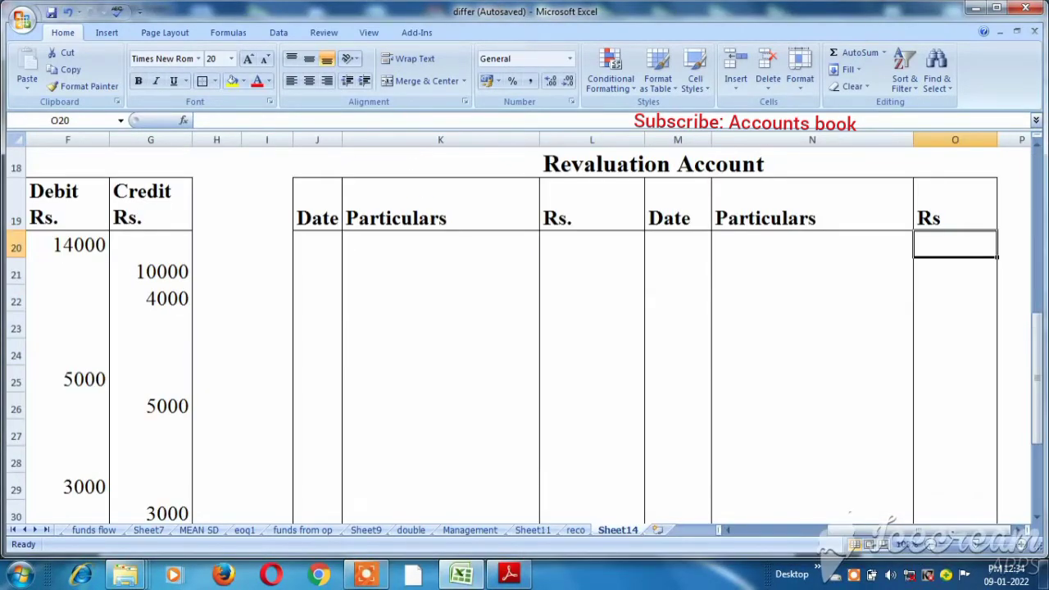
- Record 'To Machinery A/c' for 10000 in K20 and L20 of the Revaluation Account
{"action": "left_click", "coordinate": [440, 205]}
{"action": "left_click", "coordinate": [440, 244]}
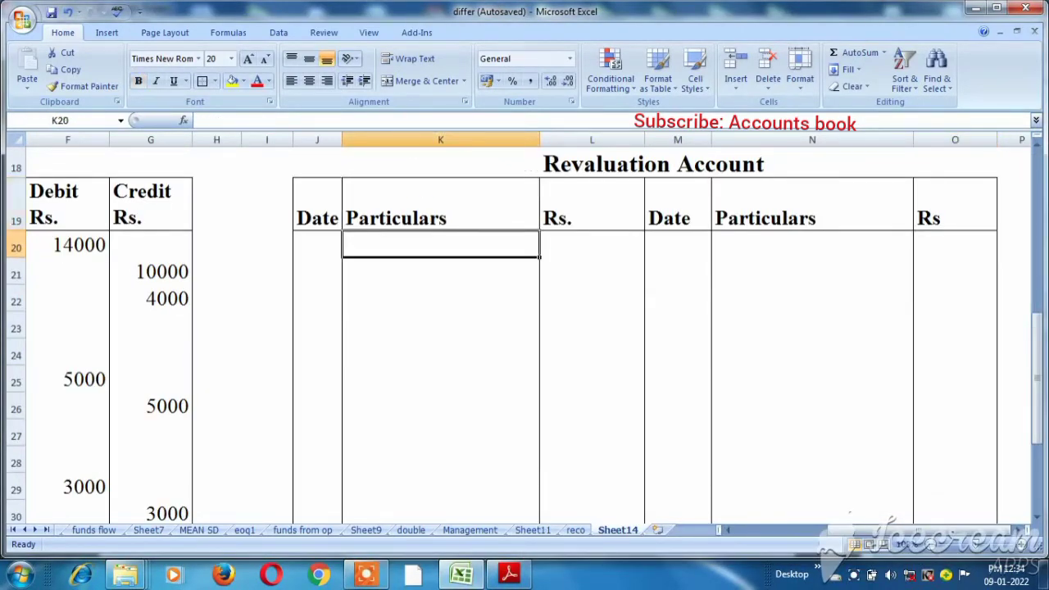
{"action": "key", "text": "Left"}
{"action": "key", "text": "Left"}
{"action": "key", "text": "Left"}
{"action": "key", "text": "Left"}
{"action": "key", "text": "Left"}
{"action": "key", "text": "Left"}
{"action": "key", "text": "Left"}
{"action": "key", "text": "Left"}
{"action": "key", "text": "Left"}
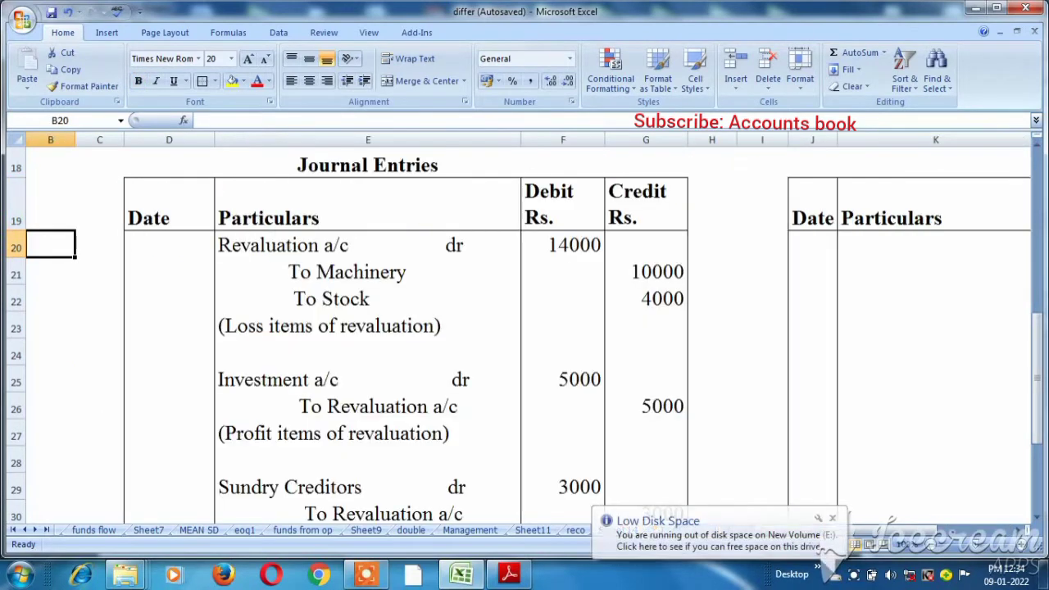
{"action": "key", "text": "Right"}
{"action": "key", "text": "Right"}
{"action": "key", "text": "Right"}
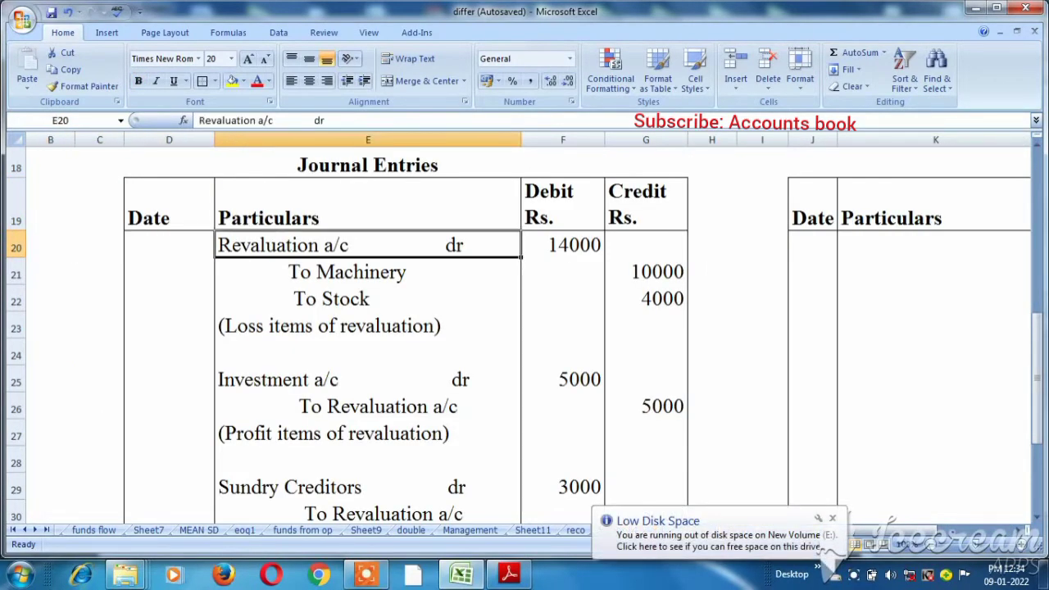
{"action": "key", "text": "Right"}
{"action": "key", "text": "Right"}
{"action": "key", "text": "Right"}
{"action": "key", "text": "Right"}
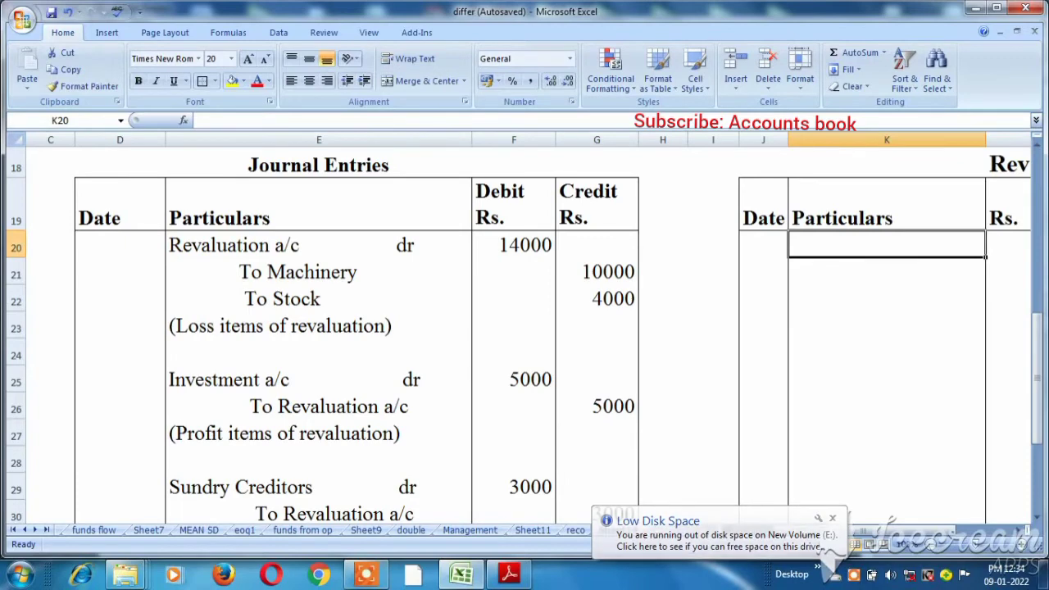
{"action": "key", "text": "Right"}
{"action": "key", "text": "Left"}
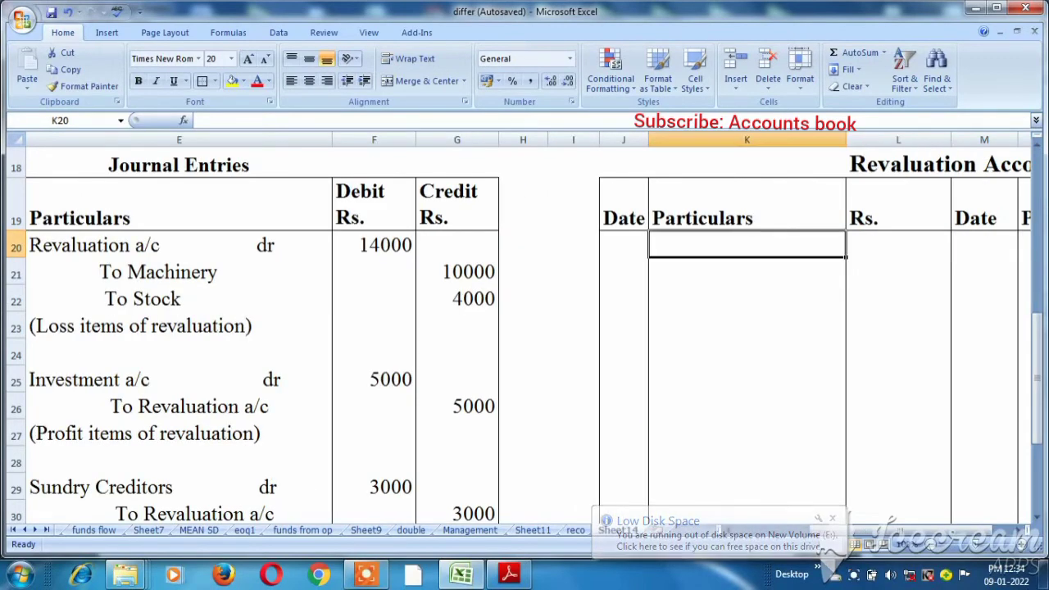
{"action": "type", "text": "To"}
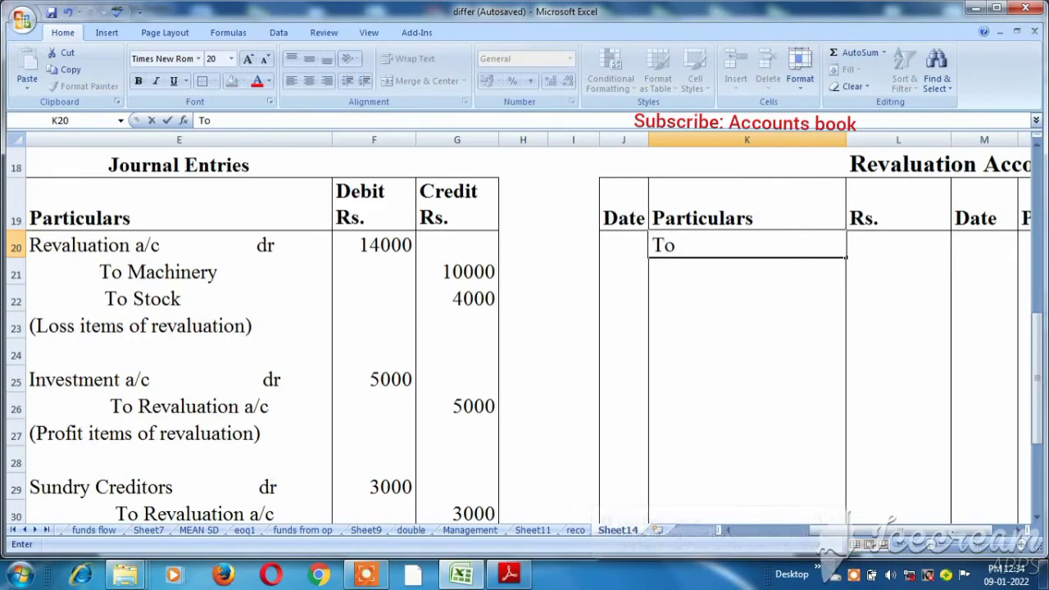
{"action": "type", "text": " Mac"}
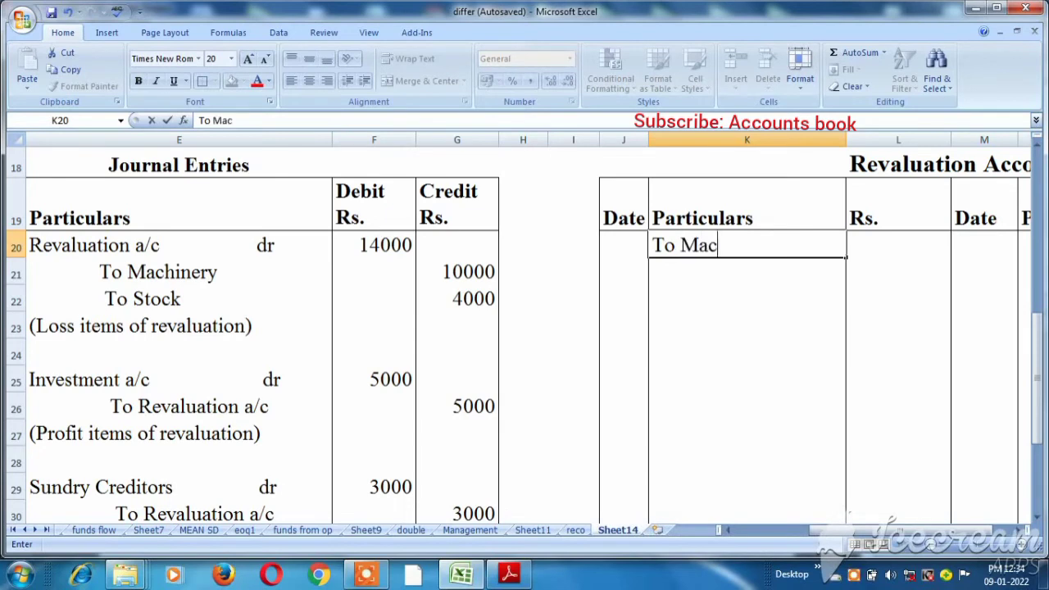
{"action": "type", "text": "hinery "}
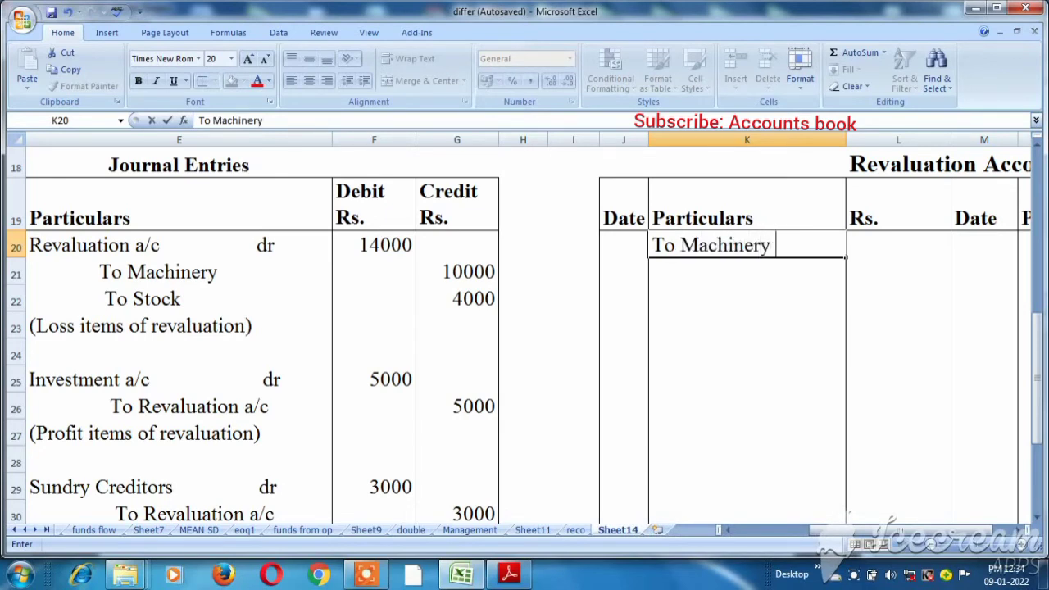
{"action": "type", "text": "A/c"}
{"action": "key", "text": "Tab"}
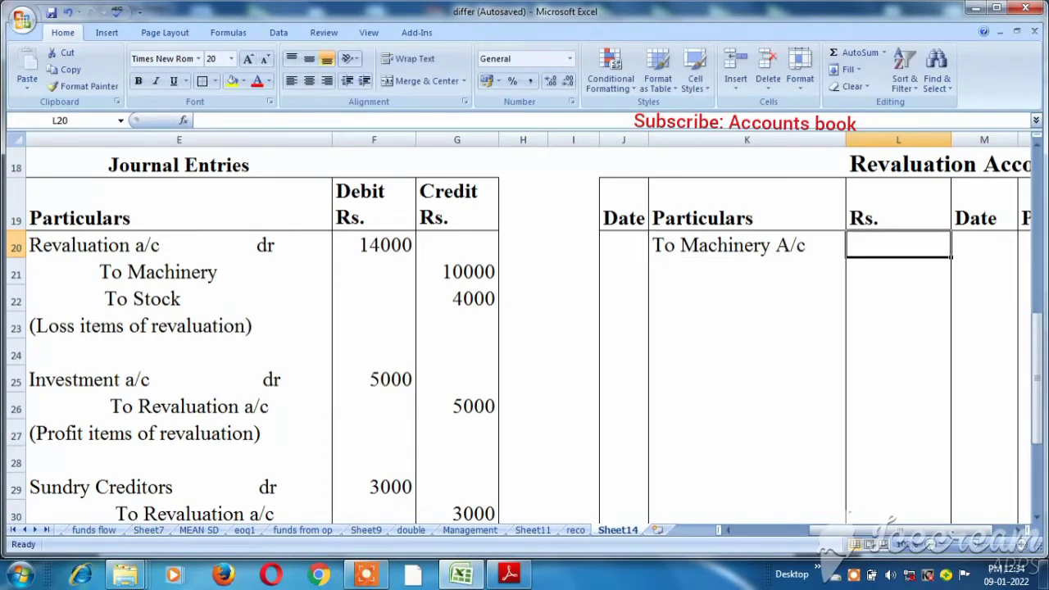
{"action": "type", "text": "2"}
{"action": "key", "text": "BackSpace"}
{"action": "type", "text": "100"}
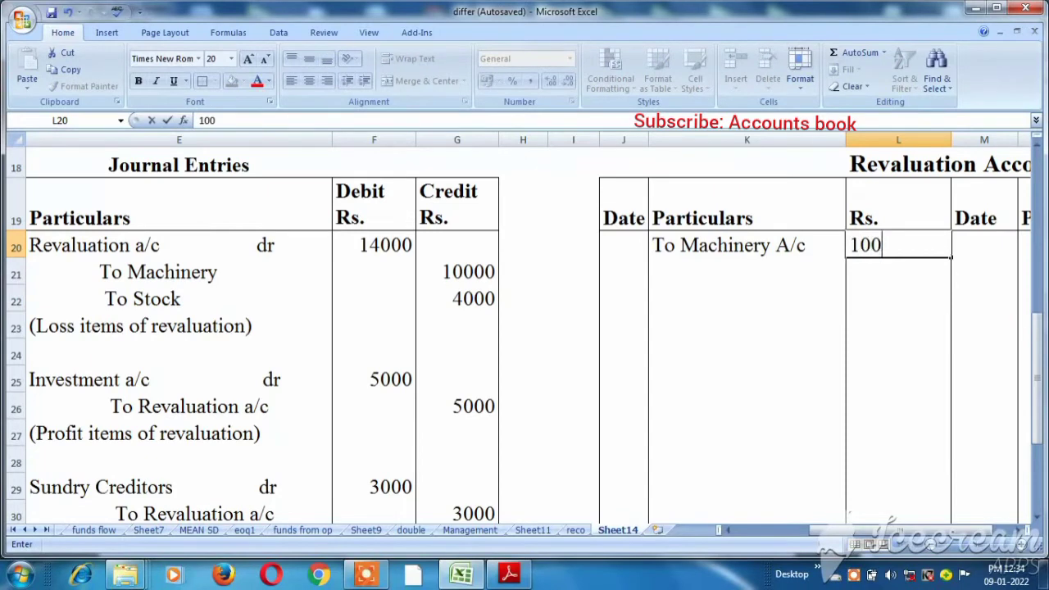
{"action": "type", "text": "00"}
{"action": "key", "text": "Return"}
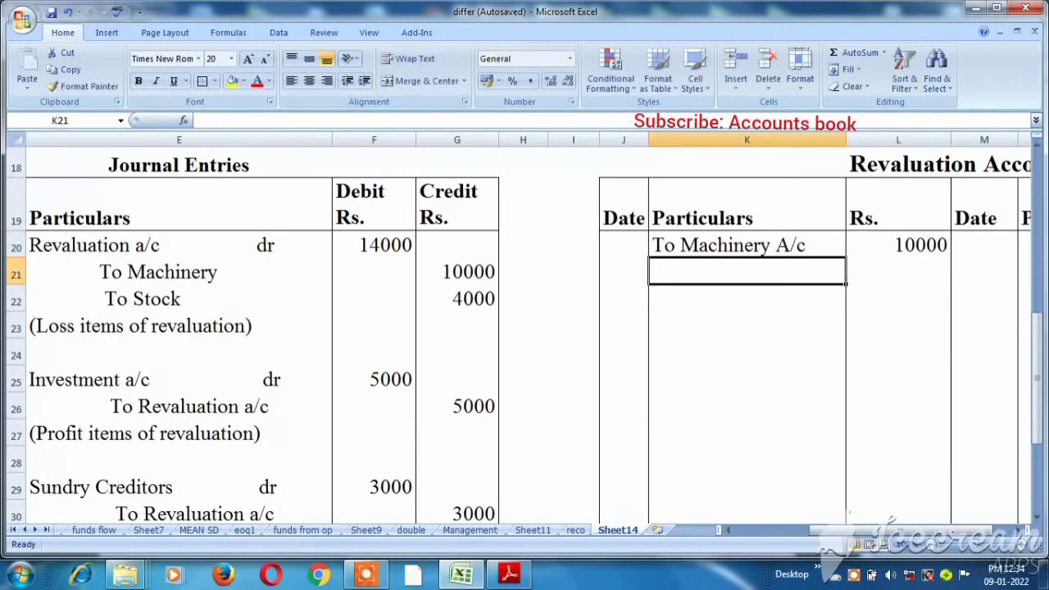
- Record 'To Stock a/c' for 4000 in K21 and L21
{"action": "type", "text": "To Sto"}
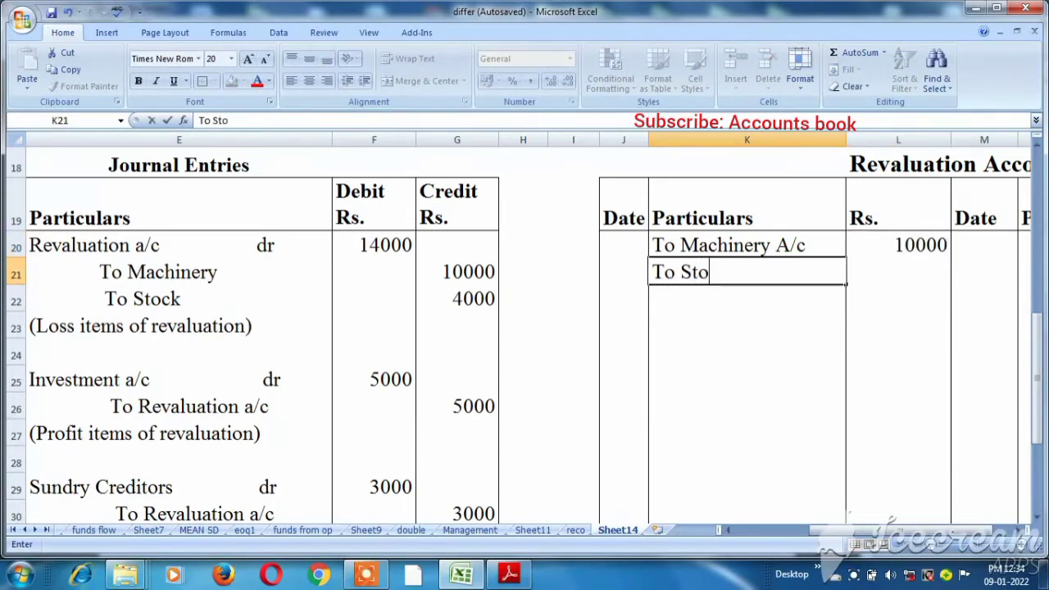
{"action": "type", "text": "ck"}
{"action": "key", "text": "Tab"}
{"action": "key", "text": "Left"}
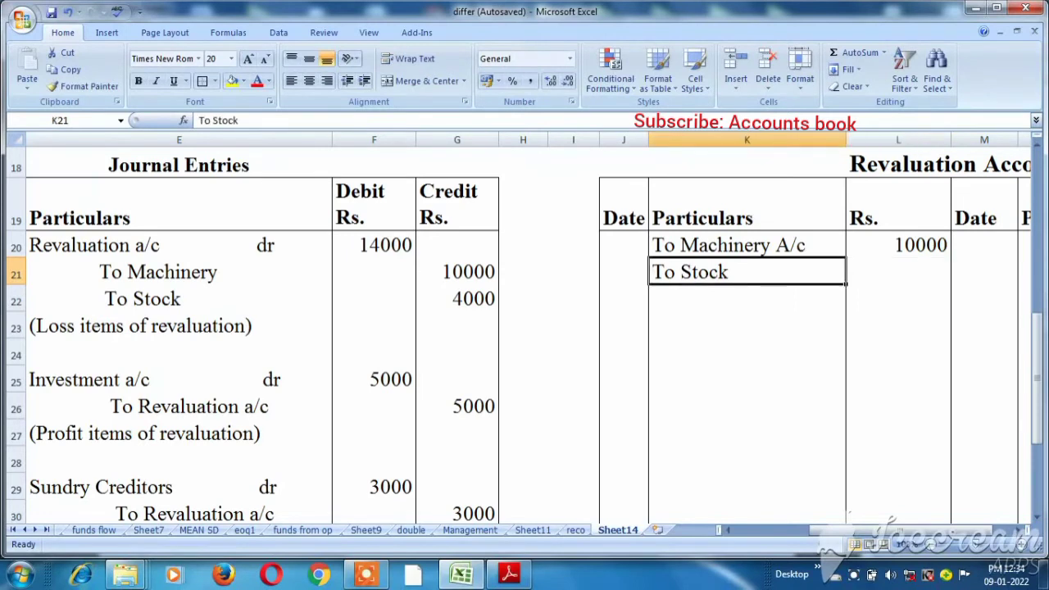
{"action": "key", "text": "F2"}
{"action": "key", "text": "F2"}
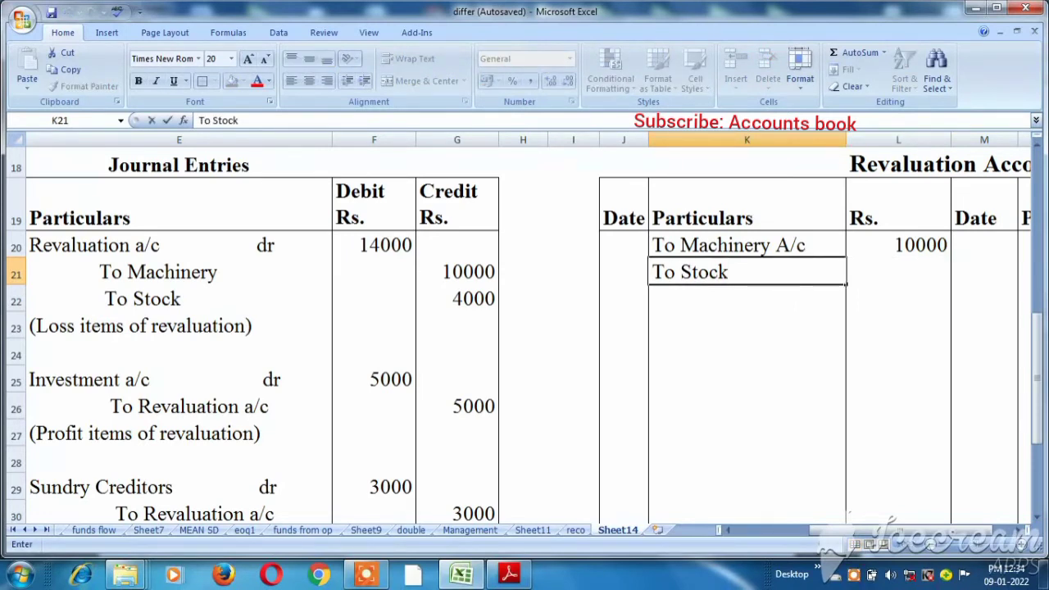
{"action": "type", "text": "a/c"}
{"action": "key", "text": "Tab"}
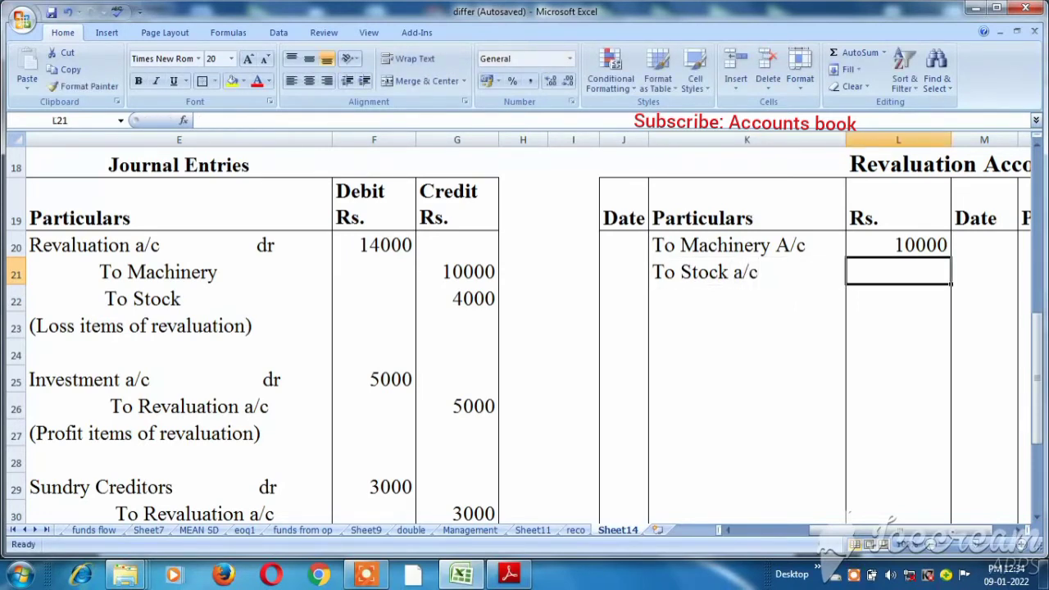
{"action": "type", "text": "4000"}
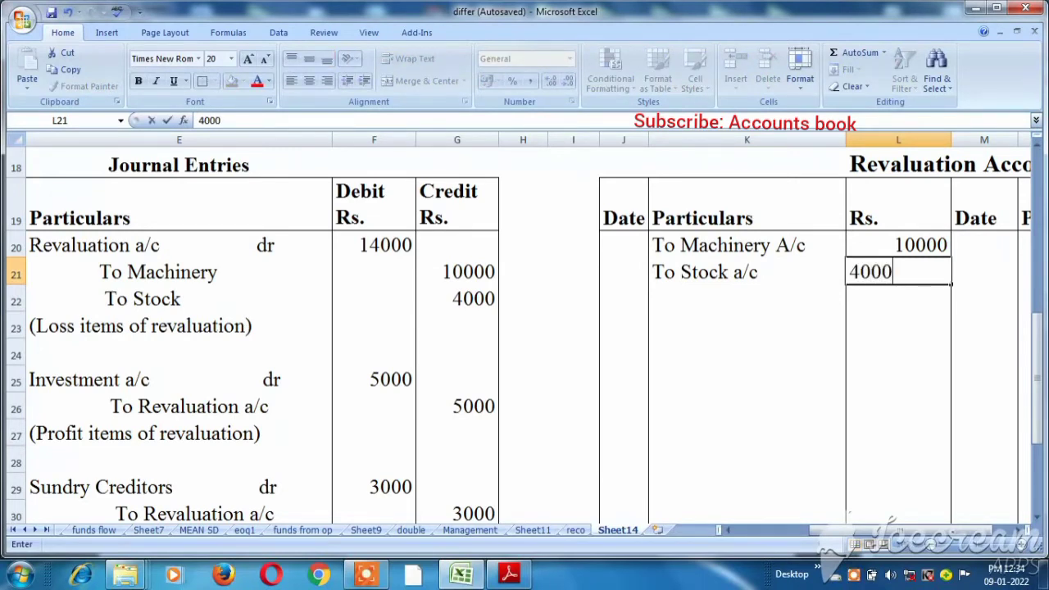
{"action": "key", "text": "Tab"}
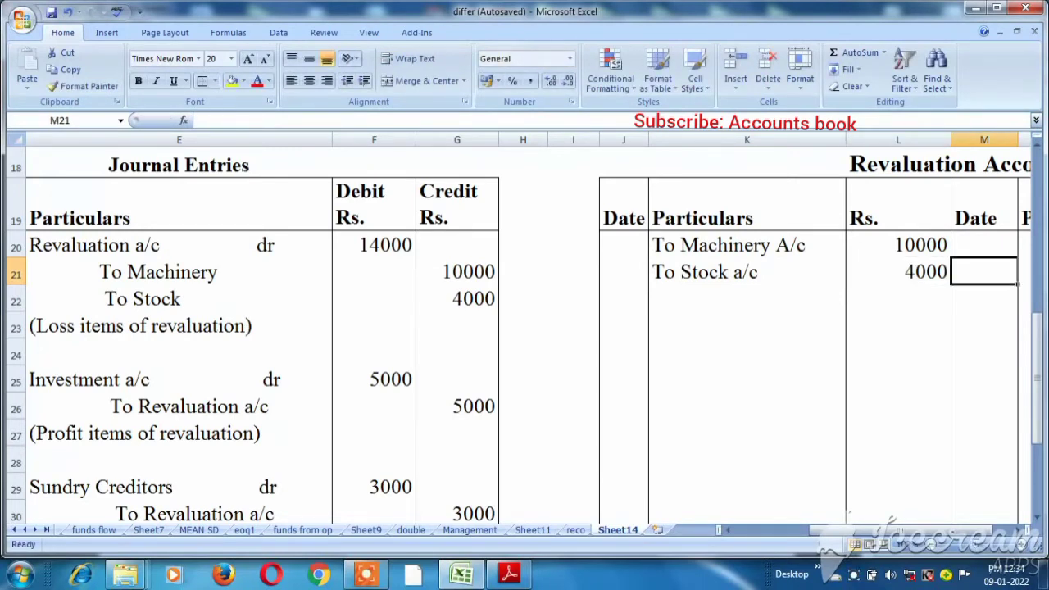
{"action": "key", "text": "Down"}
{"action": "key", "text": "Left"}
{"action": "key", "text": "Left"}
{"action": "key", "text": "Left"}
{"action": "key", "text": "Left"}
{"action": "key", "text": "Left"}
{"action": "key", "text": "Left"}
{"action": "key", "text": "Left"}
{"action": "key", "text": "Left"}
{"action": "key", "text": "Left"}
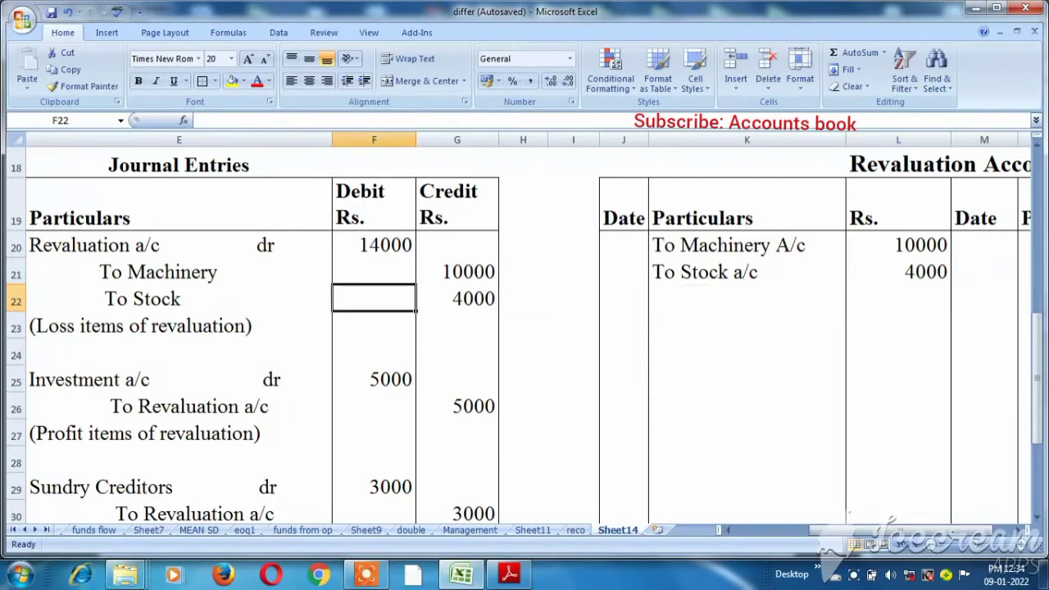
{"action": "key", "text": "Down"}
{"action": "key", "text": "Down"}
{"action": "key", "text": "Down"}
{"action": "key", "text": "Down"}
{"action": "key", "text": "Down"}
{"action": "key", "text": "Down"}
{"action": "key", "text": "Down"}
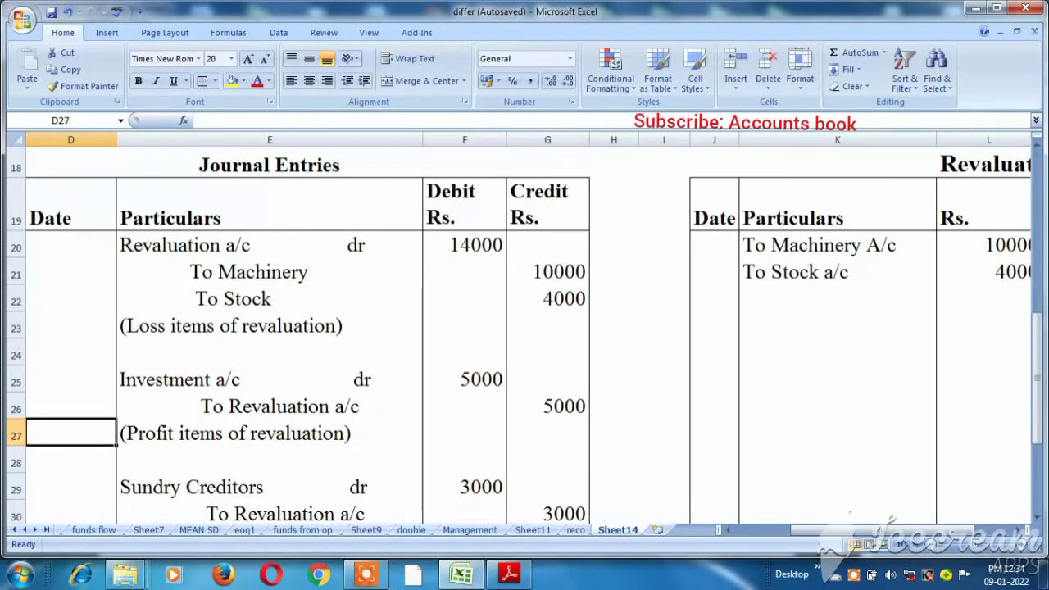
{"action": "key", "text": "Down"}
{"action": "key", "text": "Down"}
{"action": "key", "text": "Down"}
{"action": "key", "text": "Down"}
{"action": "key", "text": "Down"}
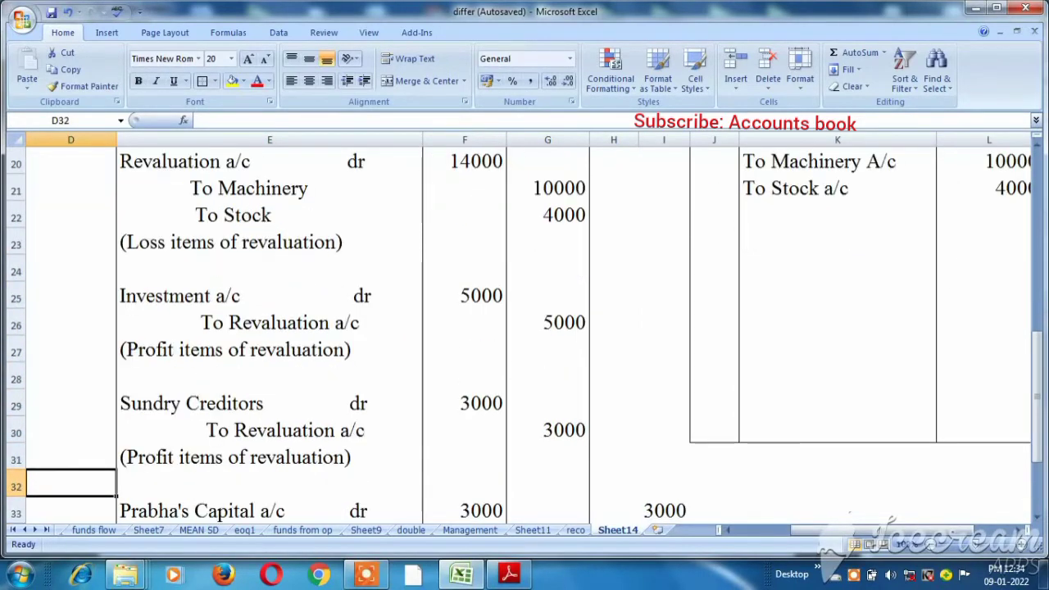
{"action": "key", "text": "Down"}
{"action": "key", "text": "Down"}
{"action": "key", "text": "Up"}
{"action": "key", "text": "Up"}
{"action": "key", "text": "Up"}
{"action": "key", "text": "Up"}
{"action": "key", "text": "Up"}
{"action": "key", "text": "Up"}
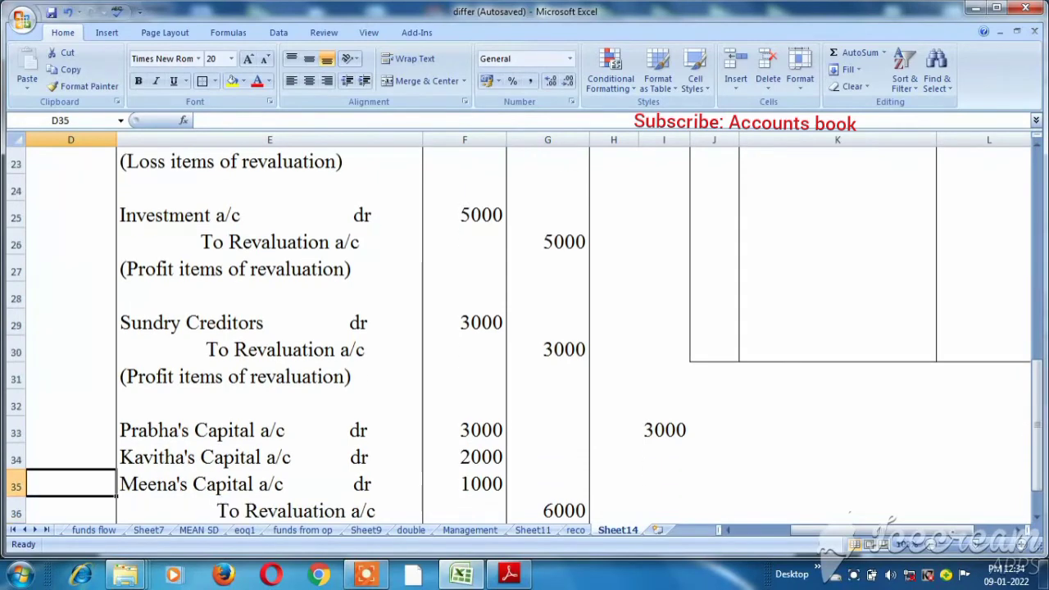
{"action": "key", "text": "Up"}
{"action": "key", "text": "Up"}
{"action": "key", "text": "Up"}
{"action": "key", "text": "Up"}
{"action": "key", "text": "Up"}
{"action": "key", "text": "Up"}
{"action": "key", "text": "Up"}
{"action": "key", "text": "Up"}
{"action": "key", "text": "Up"}
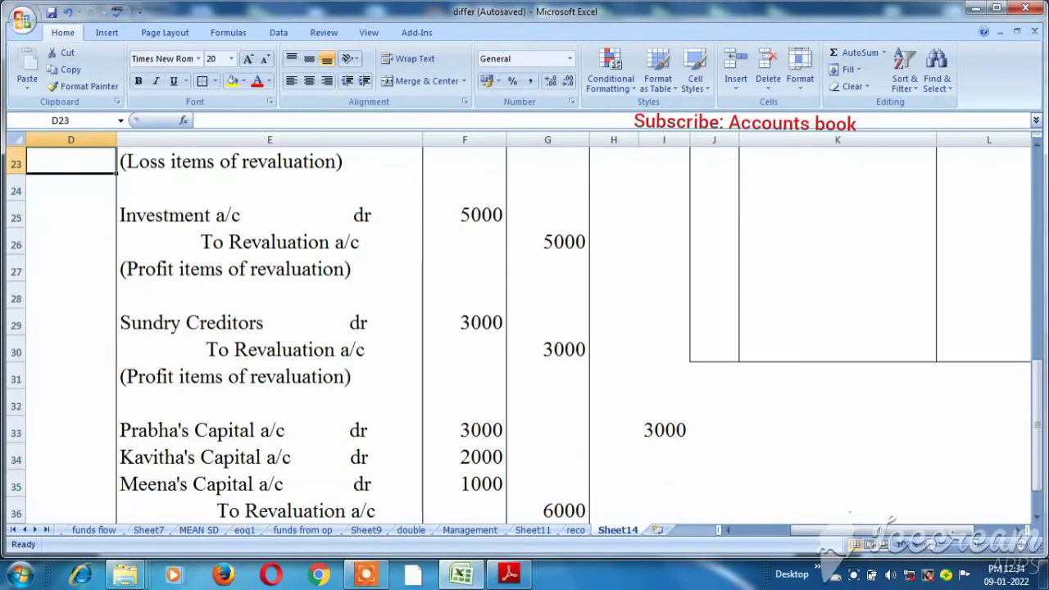
{"action": "key", "text": "Up"}
{"action": "key", "text": "Up"}
{"action": "key", "text": "Down"}
{"action": "key", "text": "Down"}
{"action": "key", "text": "Down"}
{"action": "key", "text": "Down"}
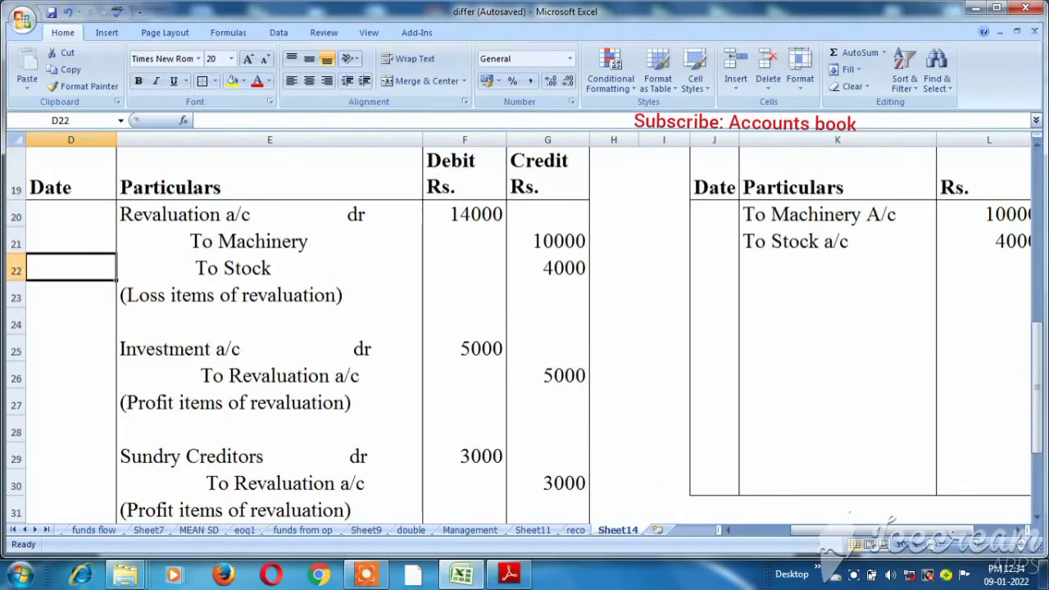
{"action": "key", "text": "Down"}
{"action": "key", "text": "Down"}
{"action": "key", "text": "Down"}
{"action": "key", "text": "Up"}
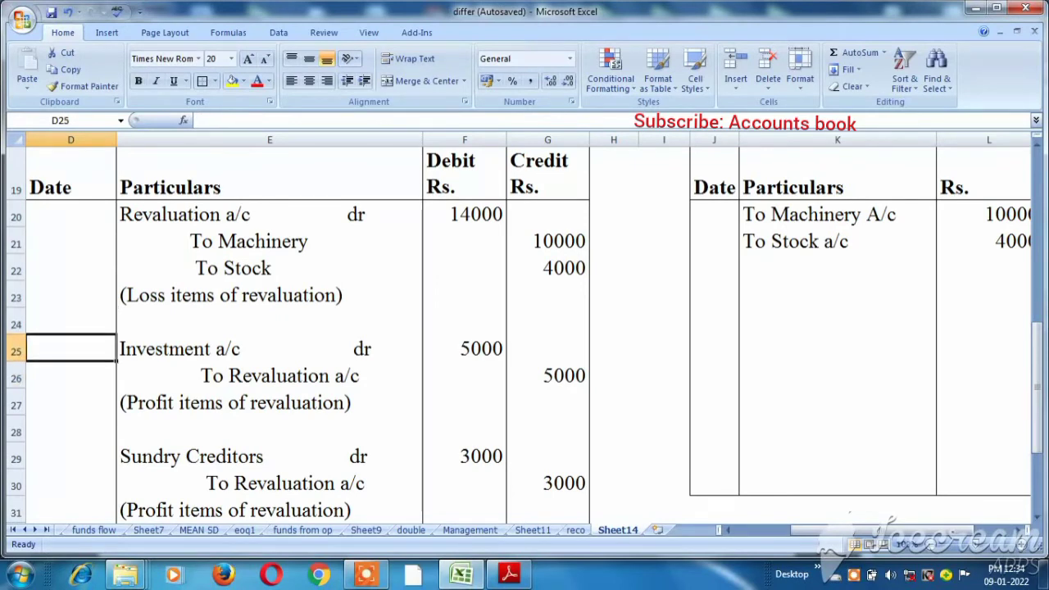
{"action": "key", "text": "Right"}
{"action": "key", "text": "Right"}
{"action": "key", "text": "Right"}
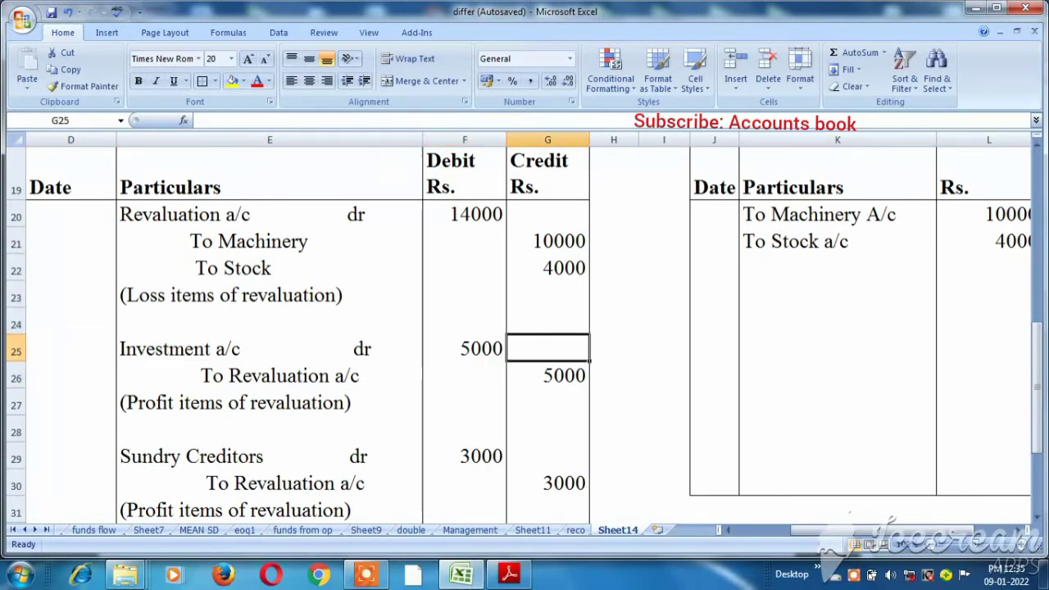
{"action": "key", "text": "Right"}
{"action": "key", "text": "Right"}
{"action": "key", "text": "Right"}
{"action": "key", "text": "Right"}
{"action": "key", "text": "Right"}
{"action": "key", "text": "Right"}
{"action": "key", "text": "Right"}
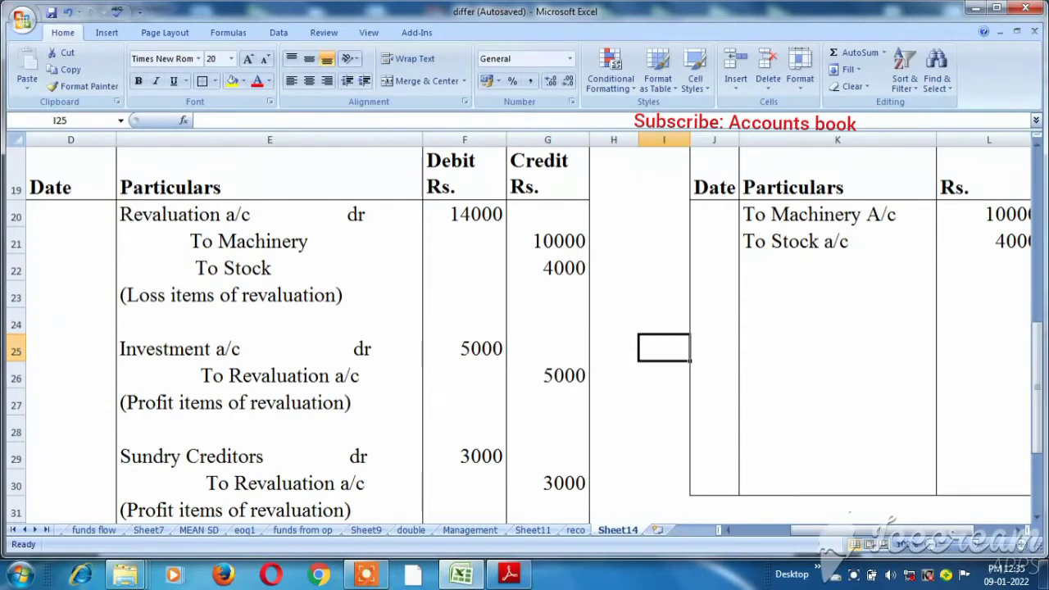
{"action": "key", "text": "Up"}
{"action": "key", "text": "Up"}
{"action": "key", "text": "Up"}
{"action": "key", "text": "Up"}
{"action": "key", "text": "Up"}
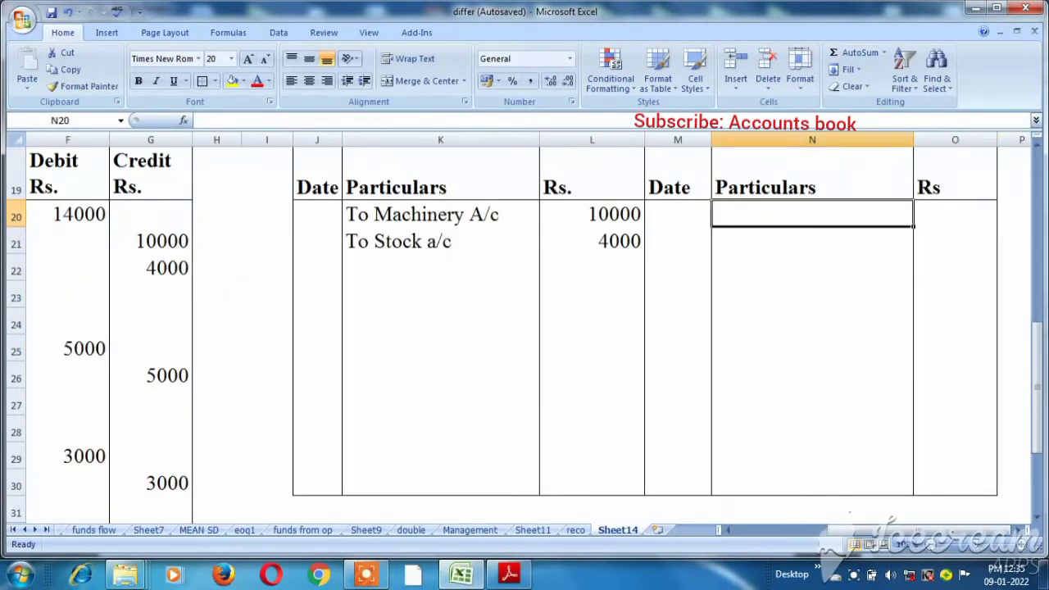
- Enter 'By Investment a/c' with amount 5000 on the Revaluation Account credit side
{"action": "type", "text": "By"}
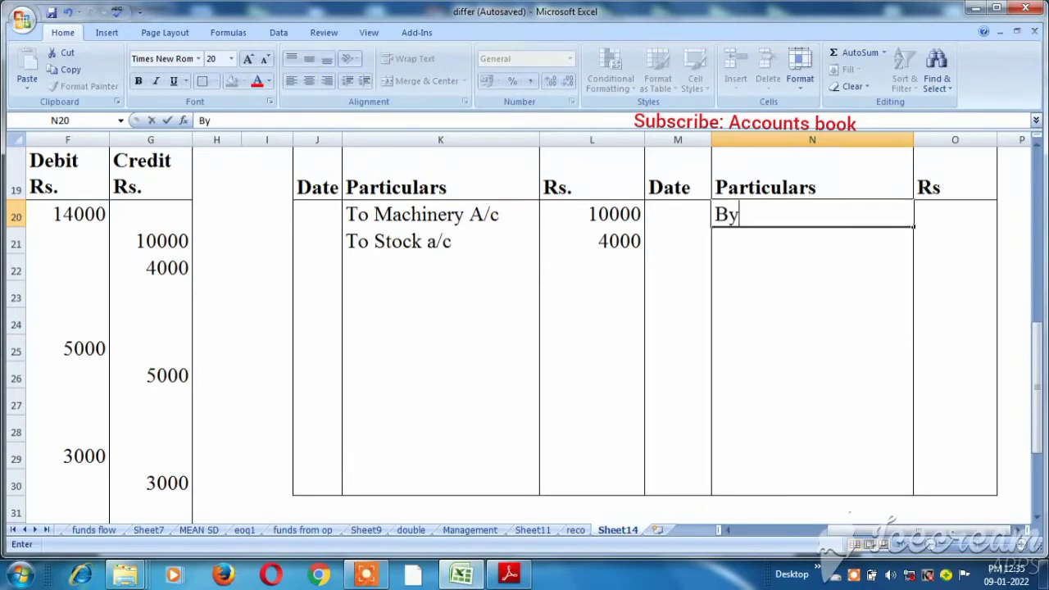
{"action": "type", "text": " Inve"}
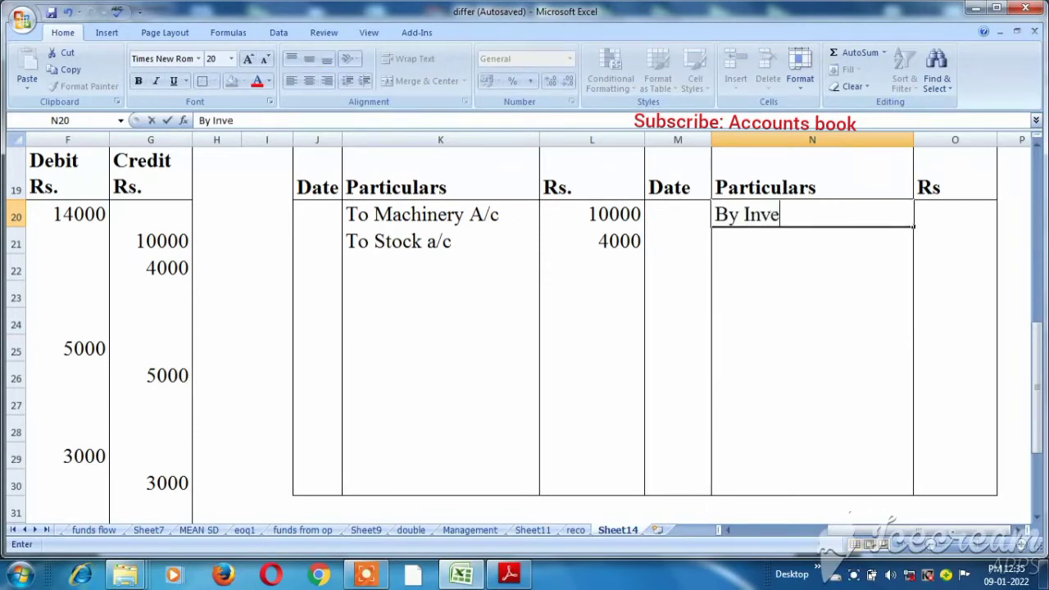
{"action": "type", "text": "stment a/c"}
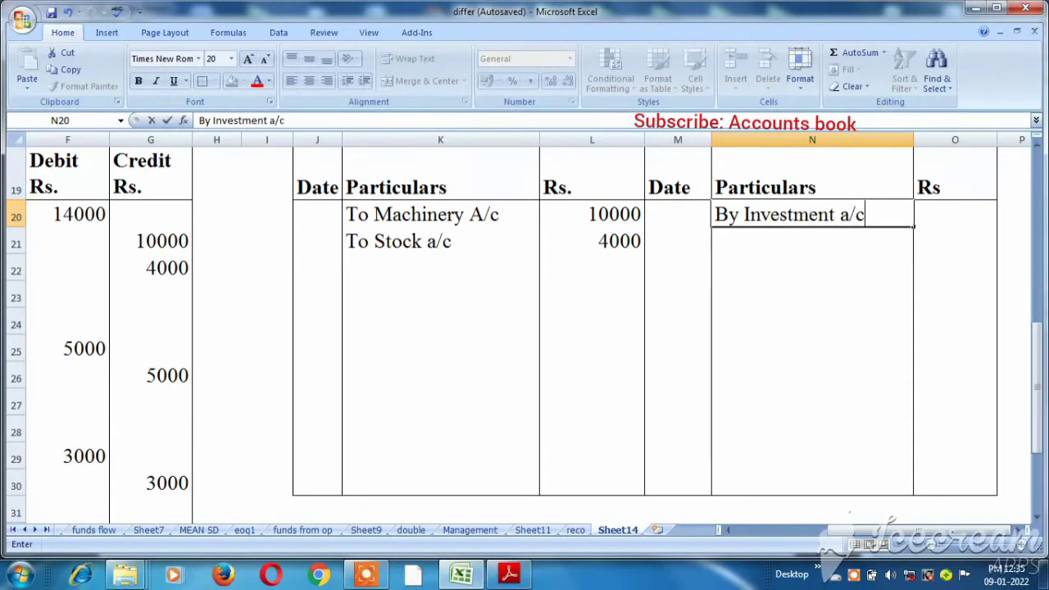
{"action": "key", "text": "Tab"}
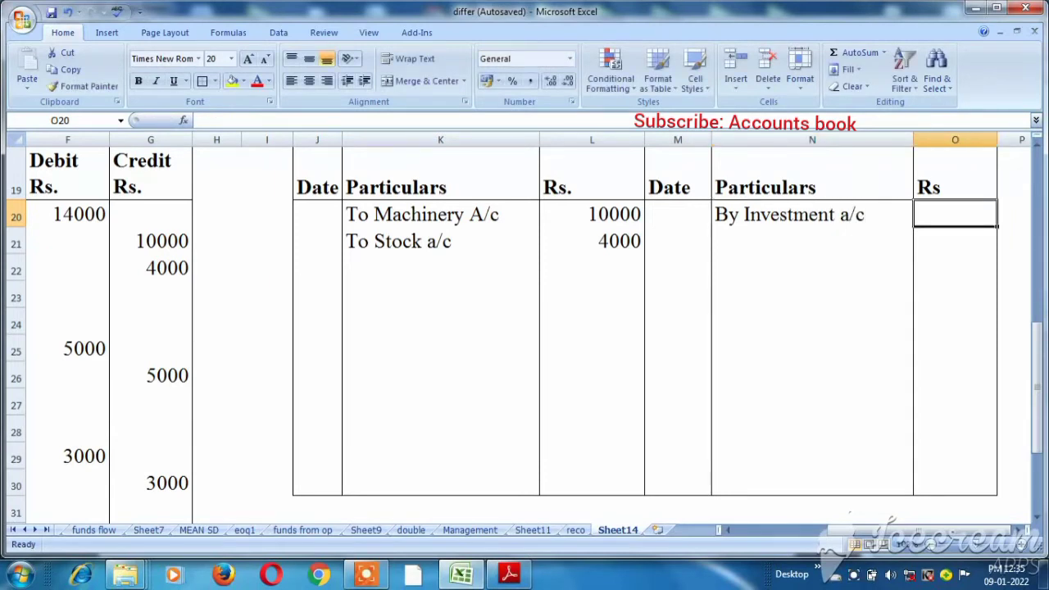
{"action": "type", "text": "5000"}
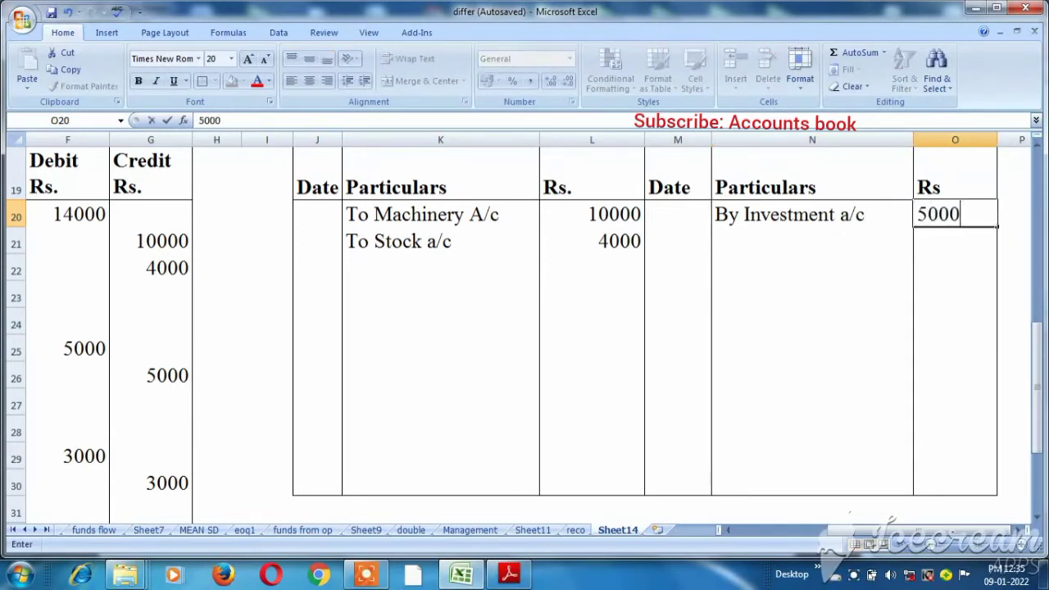
{"action": "key", "text": "Return"}
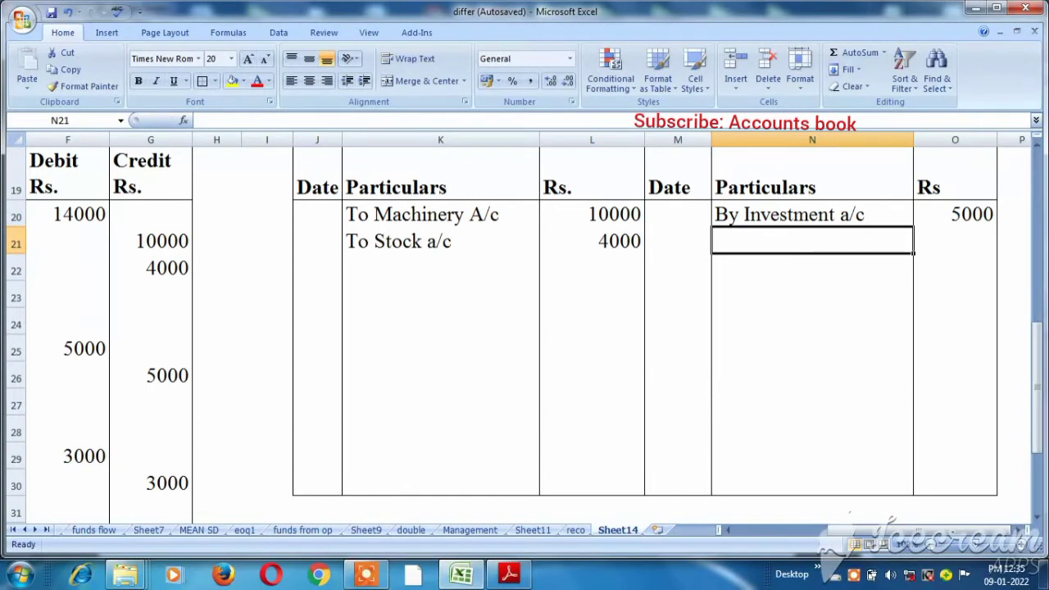
- Check the Sundry Creditors journal entry, then return to the next empty credit-side row
{"action": "key", "text": "Down"}
{"action": "key", "text": "Left"}
{"action": "key", "text": "Down"}
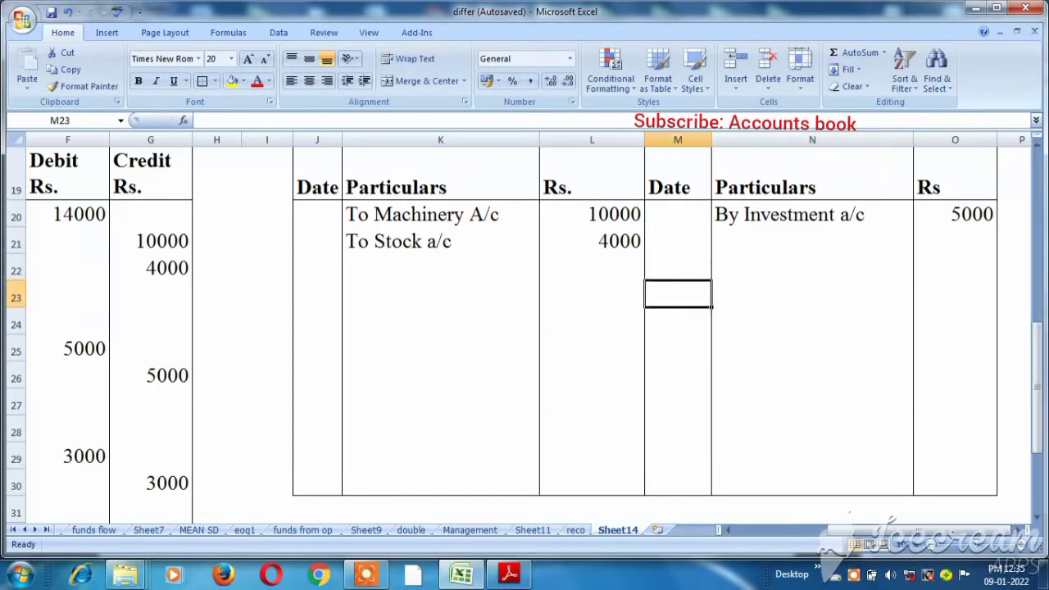
{"action": "key", "text": "Left"}
{"action": "key", "text": "Left"}
{"action": "key", "text": "Left"}
{"action": "key", "text": "Left"}
{"action": "key", "text": "Left"}
{"action": "key", "text": "Left"}
{"action": "key", "text": "Left"}
{"action": "key", "text": "Down"}
{"action": "key", "text": "Down"}
{"action": "key", "text": "Down"}
{"action": "key", "text": "Down"}
{"action": "key", "text": "Down"}
{"action": "key", "text": "Down"}
{"action": "key", "text": "Down"}
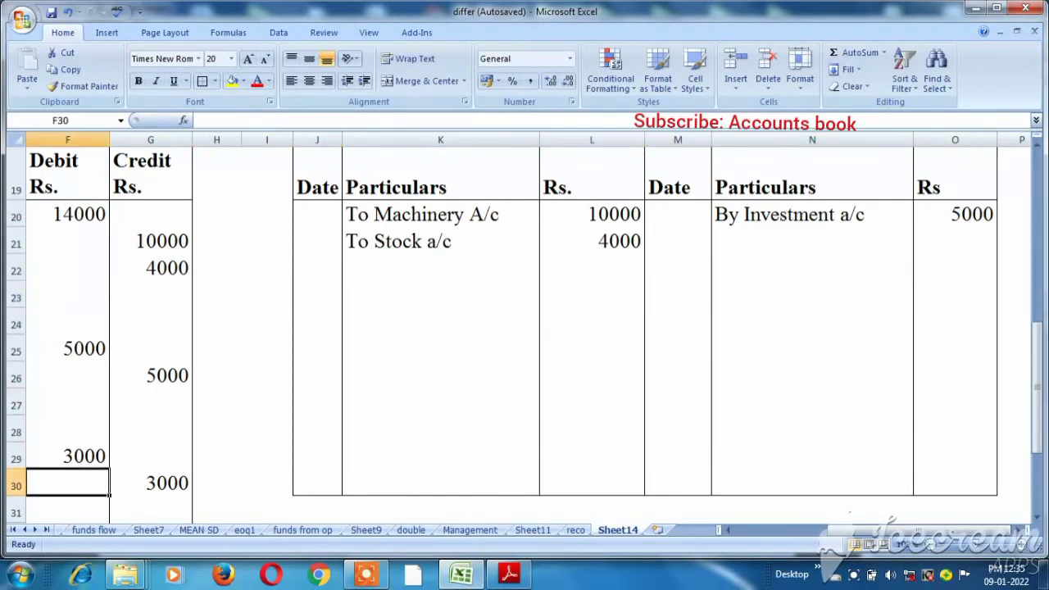
{"action": "key", "text": "Left"}
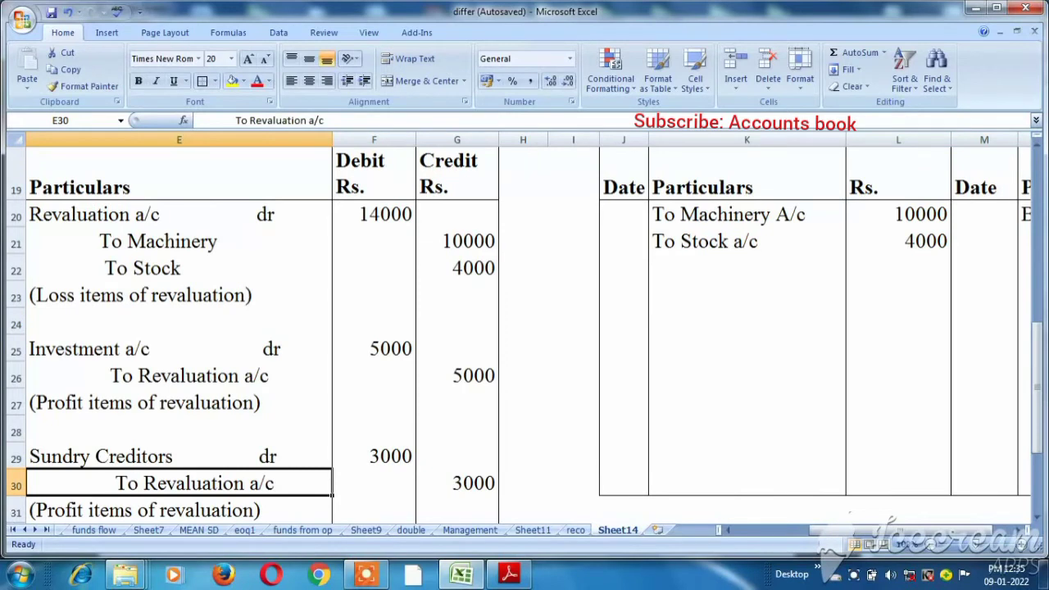
{"action": "key", "text": "Right"}
{"action": "key", "text": "Right"}
{"action": "key", "text": "Right"}
{"action": "key", "text": "Right"}
{"action": "key", "text": "Right"}
{"action": "key", "text": "Right"}
{"action": "key", "text": "Right"}
{"action": "key", "text": "Right"}
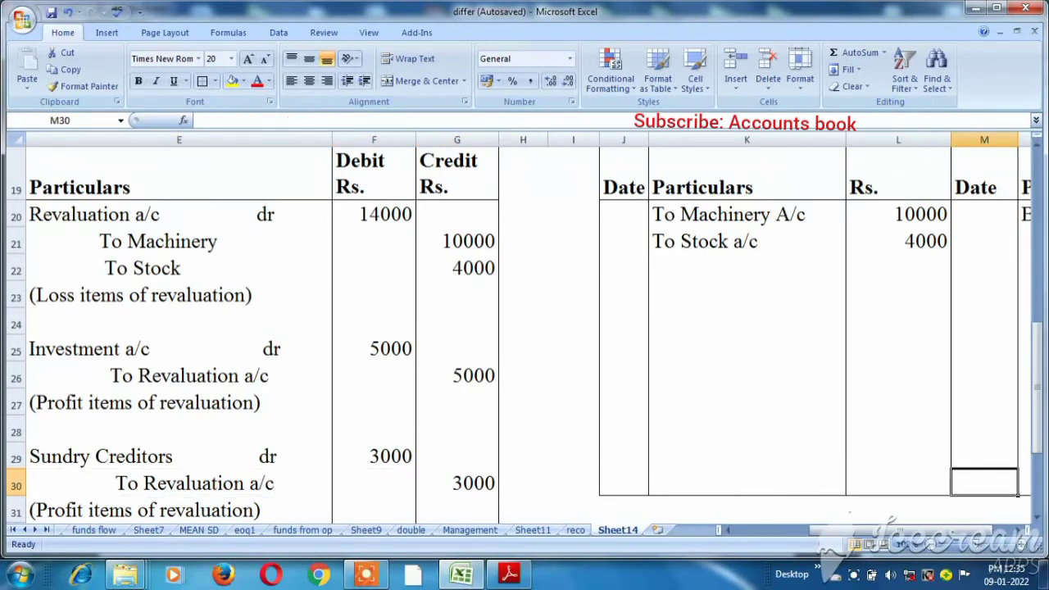
{"action": "key", "text": "Right"}
{"action": "key", "text": "Up"}
{"action": "key", "text": "Up"}
{"action": "key", "text": "Up"}
{"action": "key", "text": "Up"}
{"action": "key", "text": "Up"}
{"action": "key", "text": "Up"}
{"action": "key", "text": "Up"}
{"action": "key", "text": "Up"}
{"action": "key", "text": "Up"}
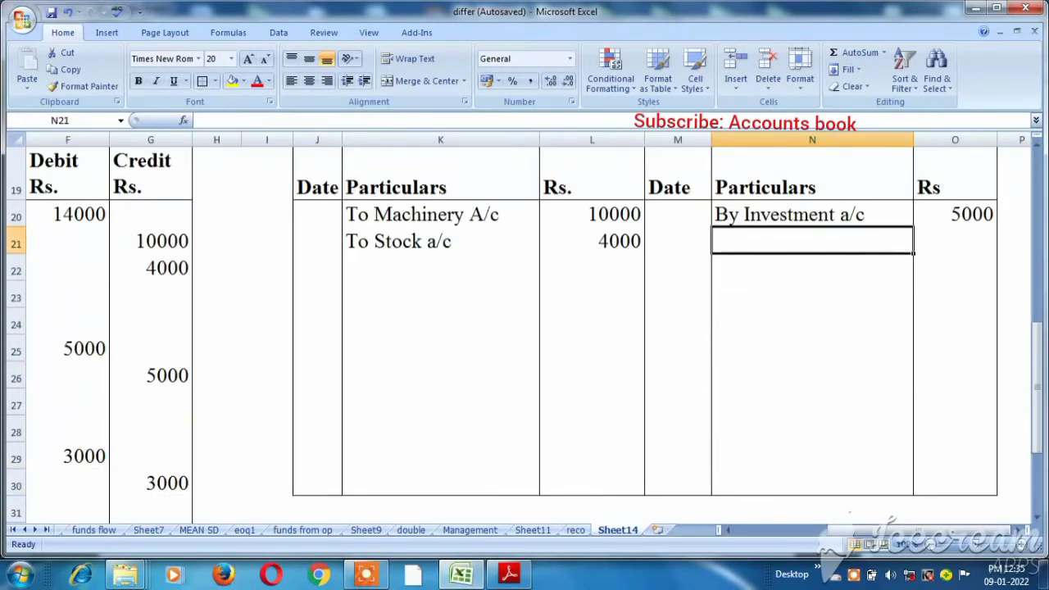
- Add 'By S.creditors' with amount 3000 below By Investment a/c
{"action": "type", "text": "By "}
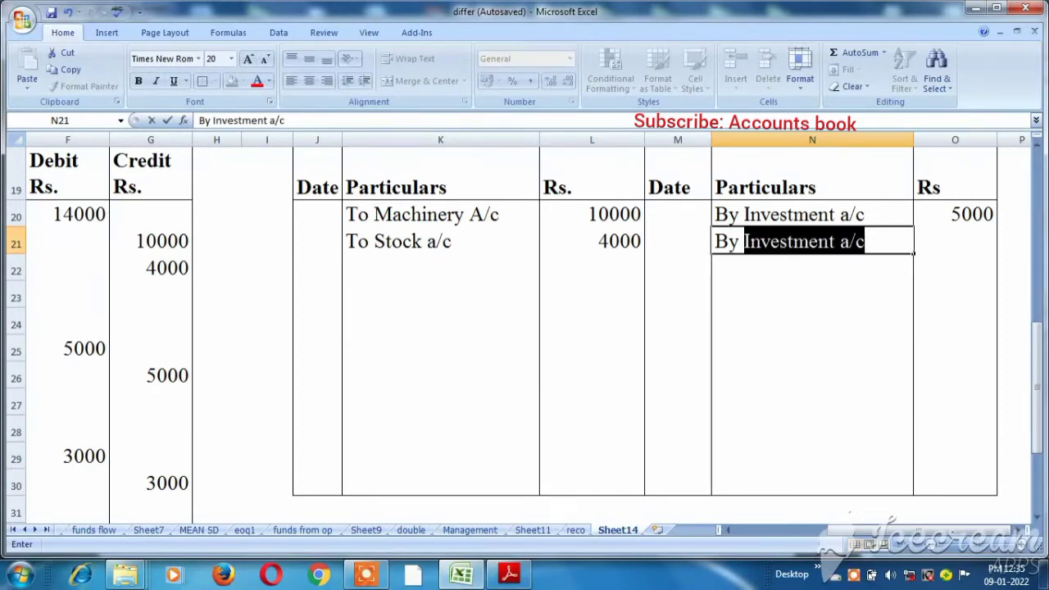
{"action": "type", "text": "S.c"}
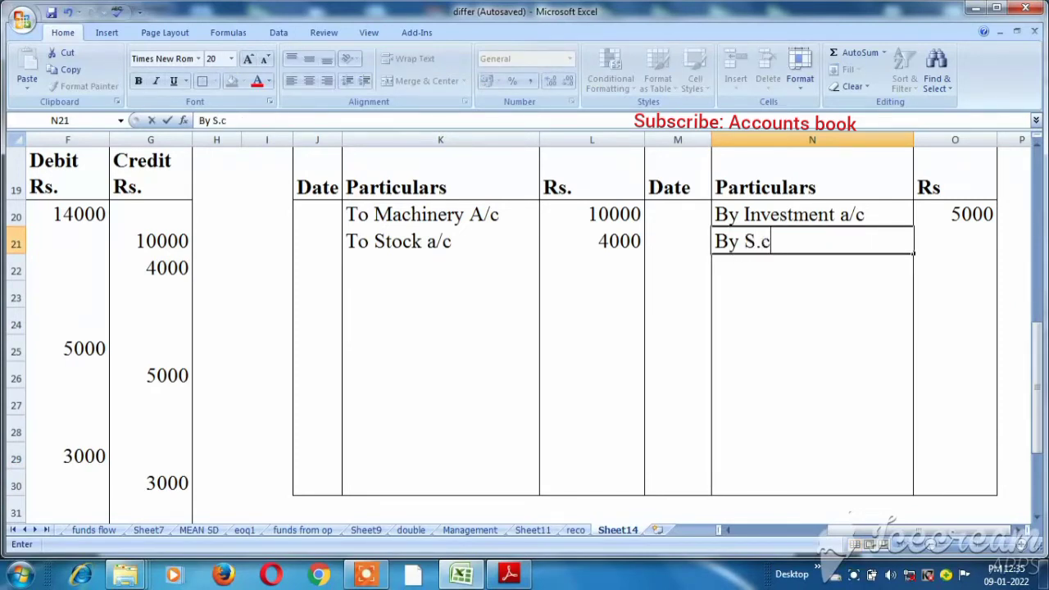
{"action": "type", "text": "reditors"}
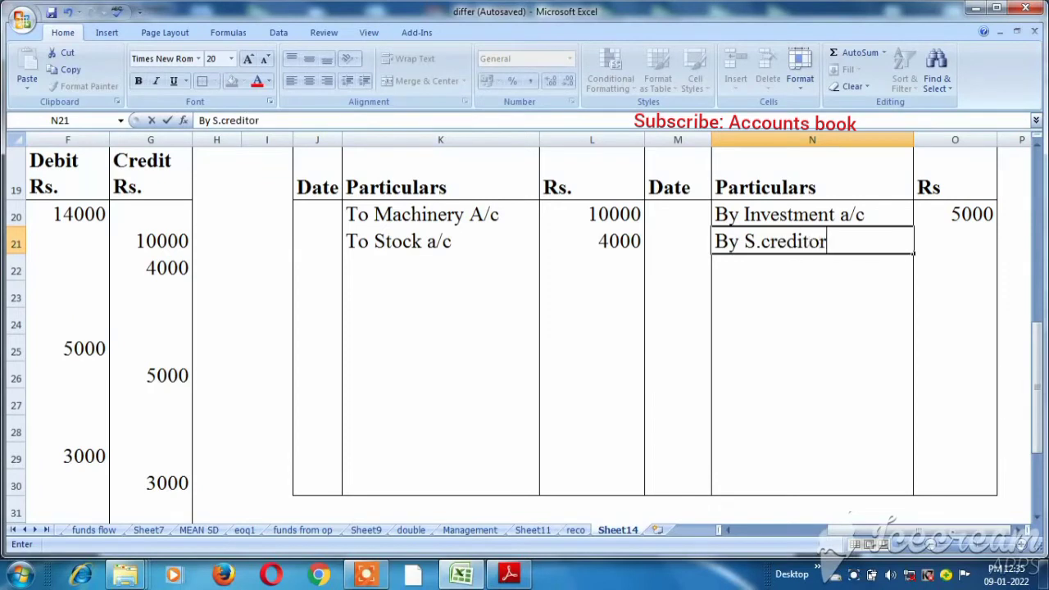
{"action": "key", "text": "Tab"}
{"action": "type", "text": "3000"}
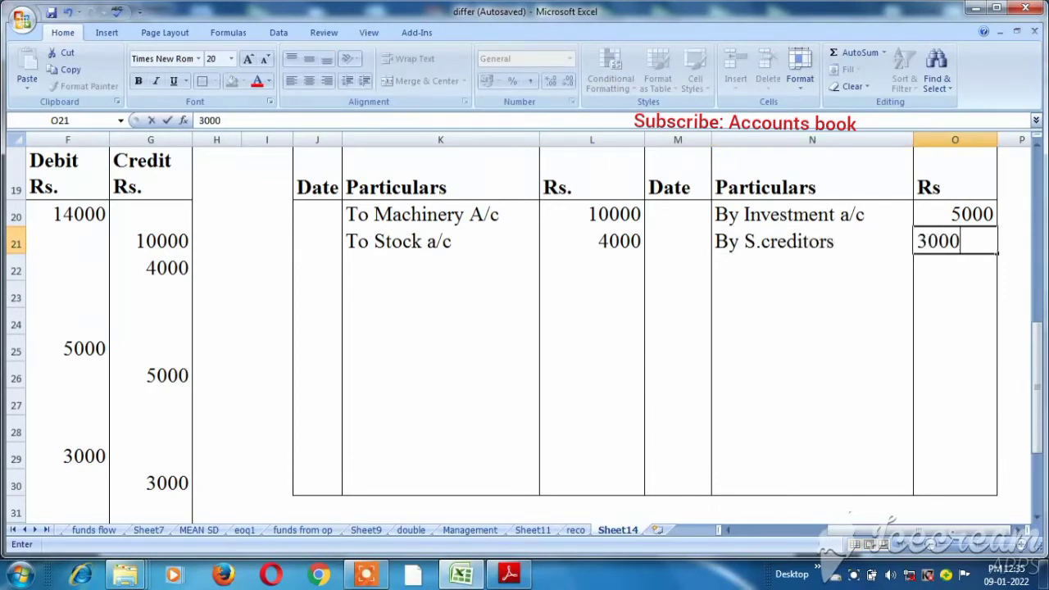
{"action": "key", "text": "Return"}
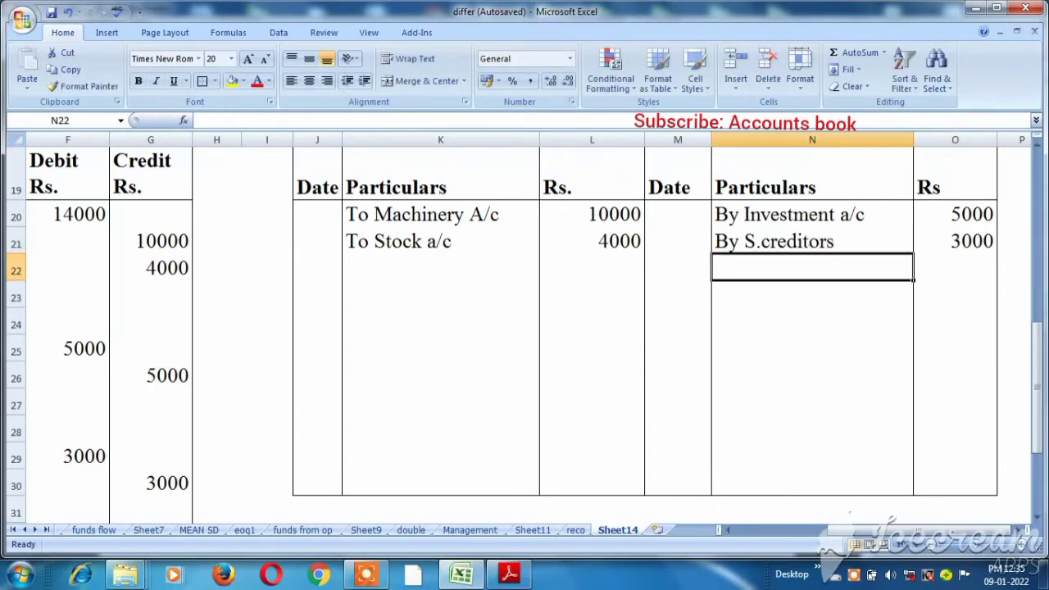
{"action": "key", "text": "Down"}
{"action": "key", "text": "Left"}
{"action": "key", "text": "Left"}
{"action": "key", "text": "Left"}
{"action": "key", "text": "Left"}
{"action": "key", "text": "Left"}
{"action": "key", "text": "Left"}
{"action": "key", "text": "Left"}
{"action": "key", "text": "Left"}
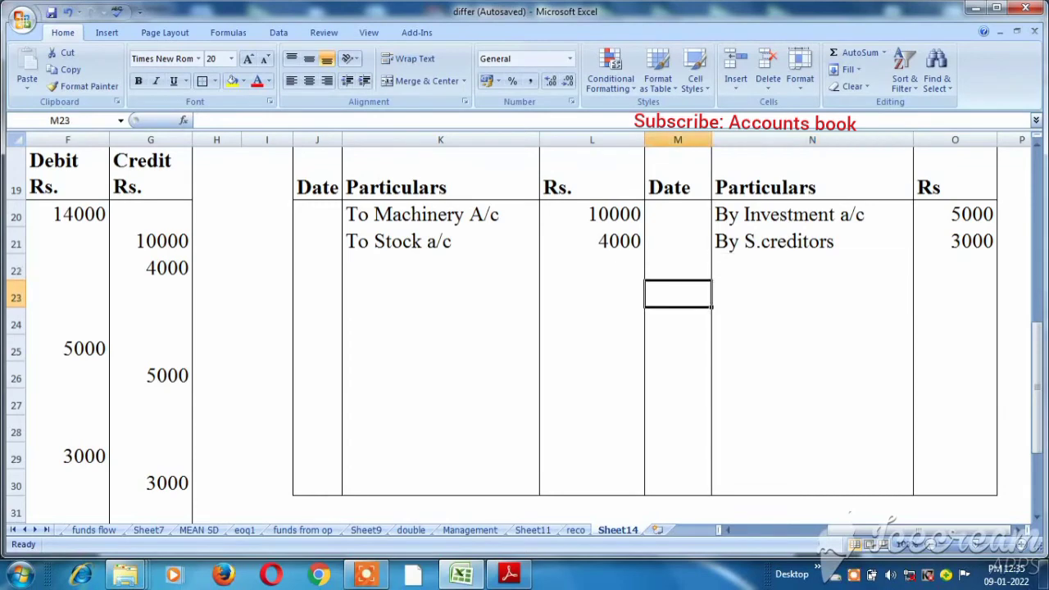
{"action": "key", "text": "Left"}
{"action": "key", "text": "Left"}
{"action": "key", "text": "Down"}
{"action": "key", "text": "Down"}
{"action": "key", "text": "Down"}
{"action": "key", "text": "Down"}
{"action": "key", "text": "Down"}
{"action": "key", "text": "Down"}
{"action": "key", "text": "Down"}
{"action": "key", "text": "Down"}
{"action": "key", "text": "Down"}
{"action": "key", "text": "Down"}
{"action": "key", "text": "Down"}
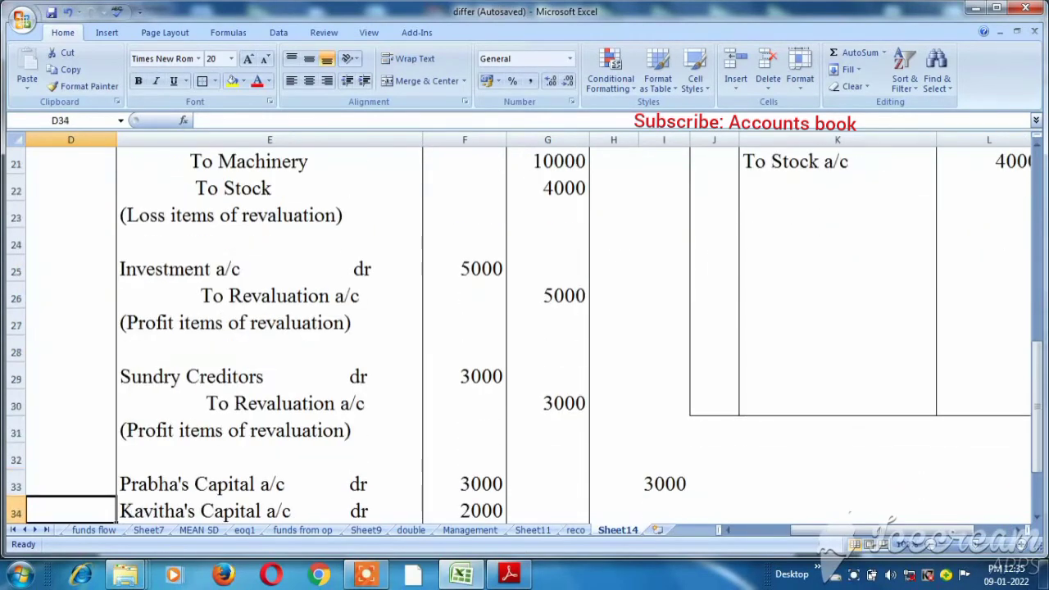
{"action": "key", "text": "Up"}
{"action": "key", "text": "Up"}
{"action": "key", "text": "Down"}
{"action": "key", "text": "Down"}
{"action": "key", "text": "Down"}
{"action": "key", "text": "Down"}
{"action": "key", "text": "Down"}
{"action": "key", "text": "Right"}
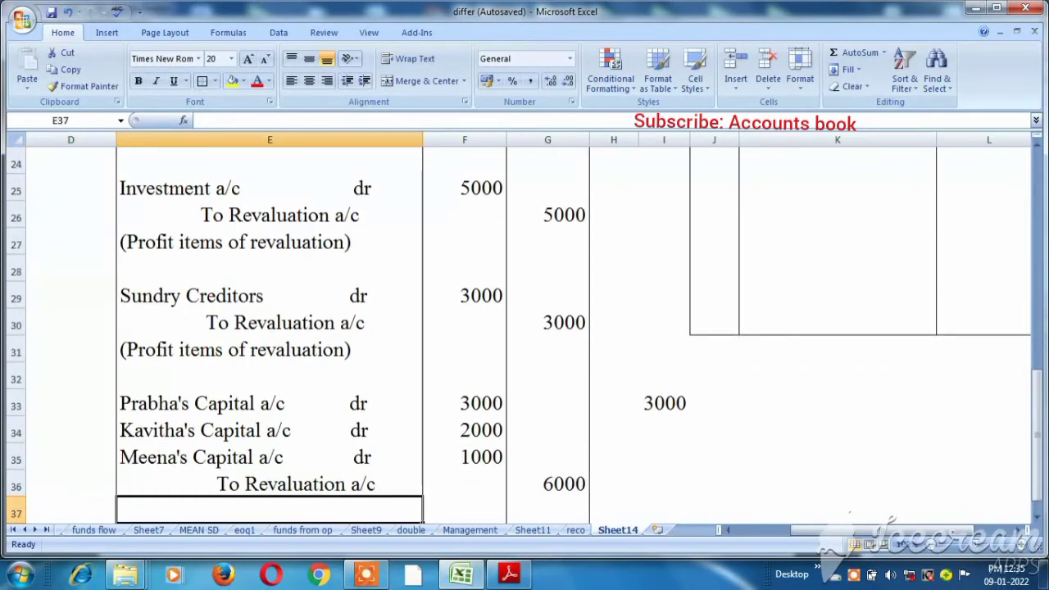
{"action": "key", "text": "Right"}
{"action": "key", "text": "Up"}
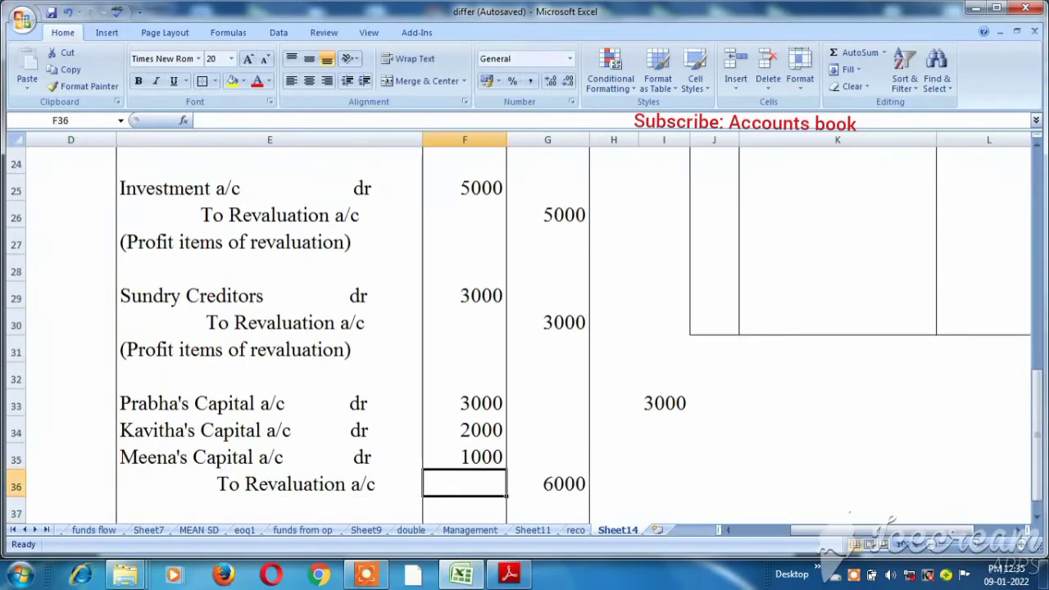
{"action": "key", "text": "Up"}
{"action": "key", "text": "Right"}
{"action": "key", "text": "Right"}
{"action": "key", "text": "Right"}
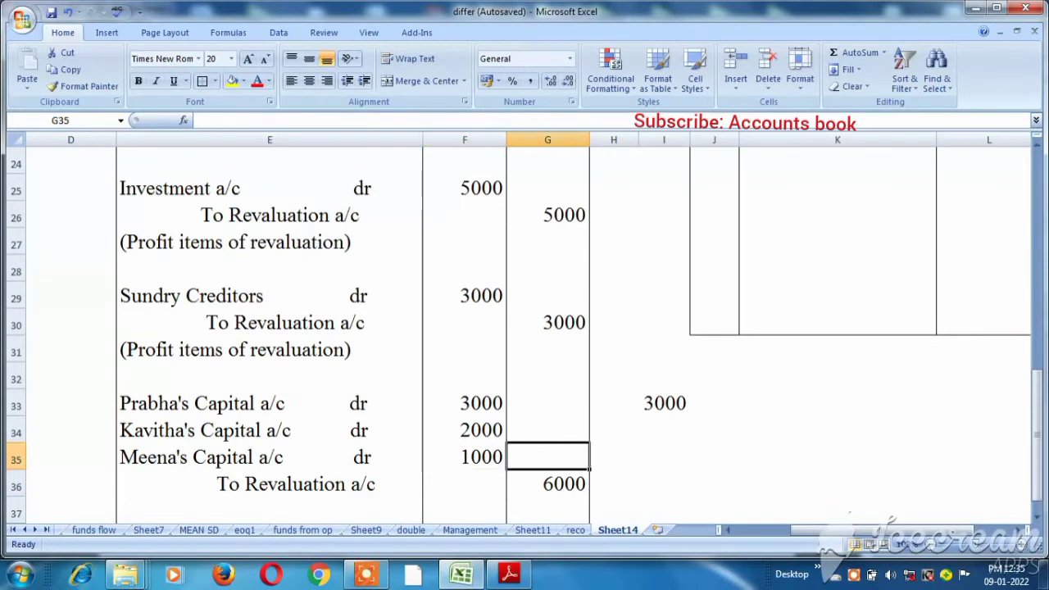
{"action": "key", "text": "Up"}
{"action": "key", "text": "Right"}
{"action": "key", "text": "Up"}
{"action": "key", "text": "Up"}
{"action": "key", "text": "Up"}
{"action": "key", "text": "Up"}
{"action": "key", "text": "Up"}
{"action": "key", "text": "Up"}
{"action": "key", "text": "Up"}
{"action": "key", "text": "Up"}
{"action": "key", "text": "Up"}
{"action": "key", "text": "Up"}
{"action": "key", "text": "Up"}
{"action": "key", "text": "Up"}
{"action": "key", "text": "Up"}
{"action": "key", "text": "Up"}
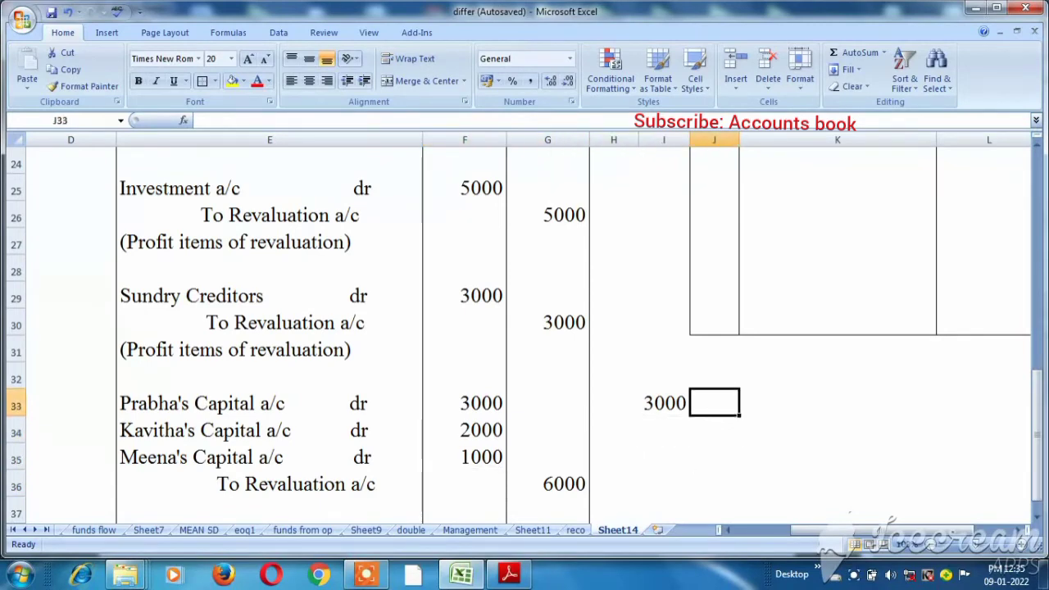
{"action": "key", "text": "Right"}
{"action": "key", "text": "Down"}
{"action": "key", "text": "Right"}
{"action": "key", "text": "Right"}
{"action": "key", "text": "Right"}
{"action": "key", "text": "Right"}
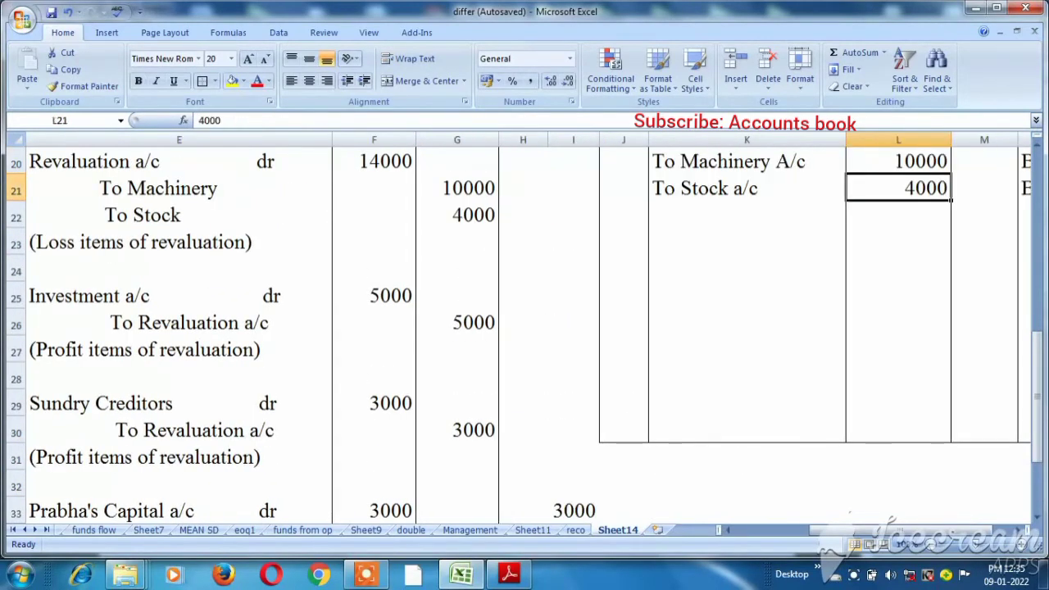
{"action": "key", "text": "Down"}
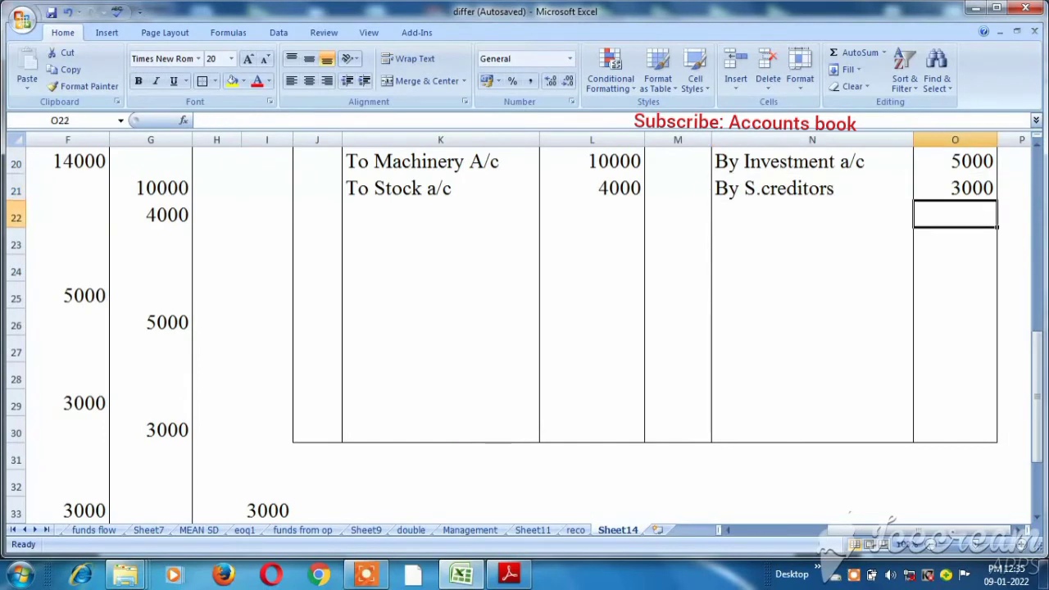
{"action": "key", "text": "Left"}
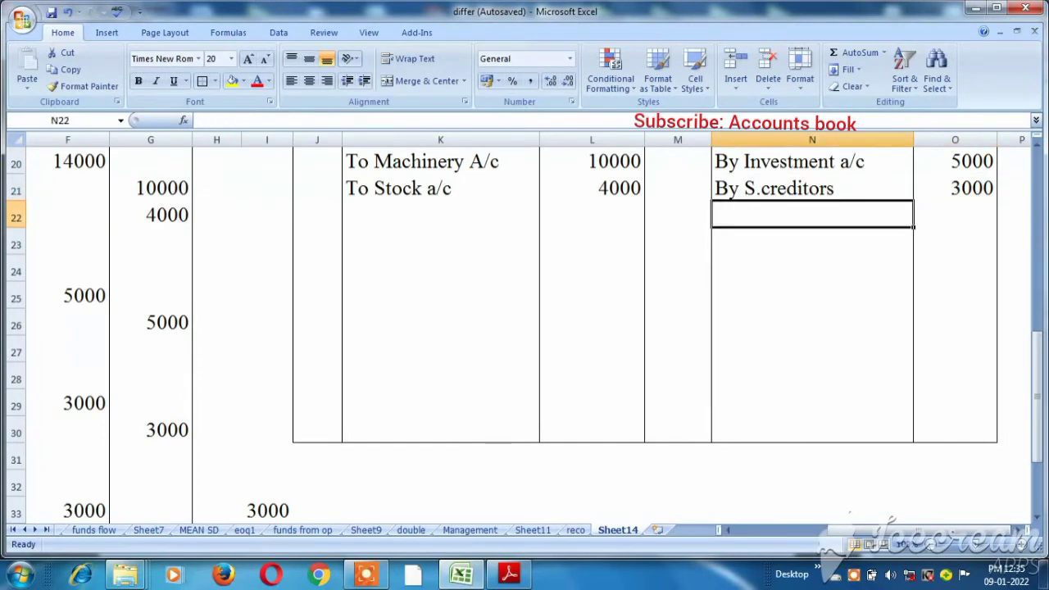
- Enter the credit line 'By Loss transferred to' with 'capital account' on the row below
{"action": "type", "text": "By L"}
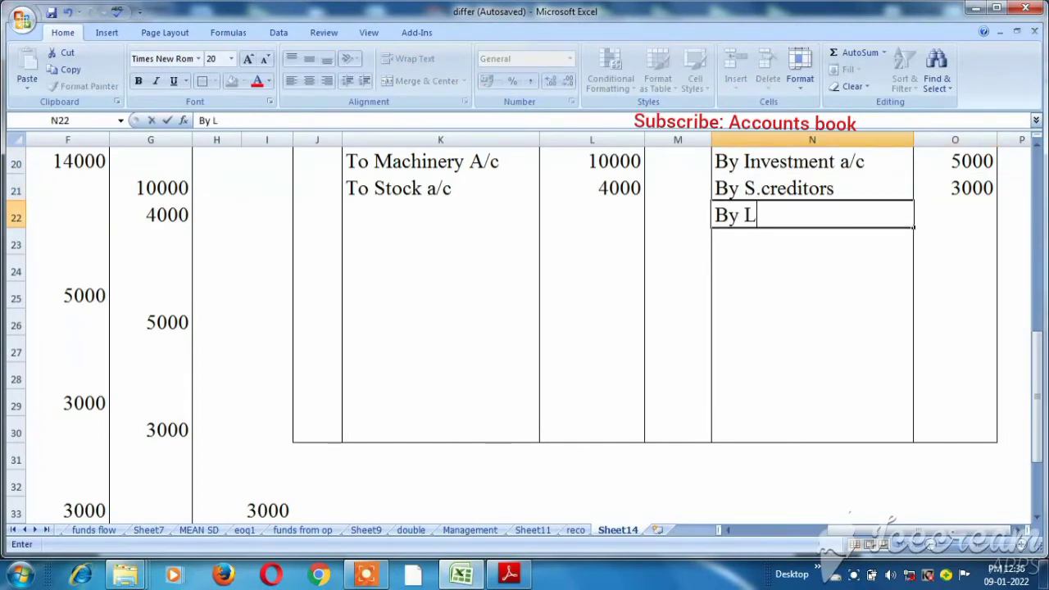
{"action": "type", "text": "oss tra"}
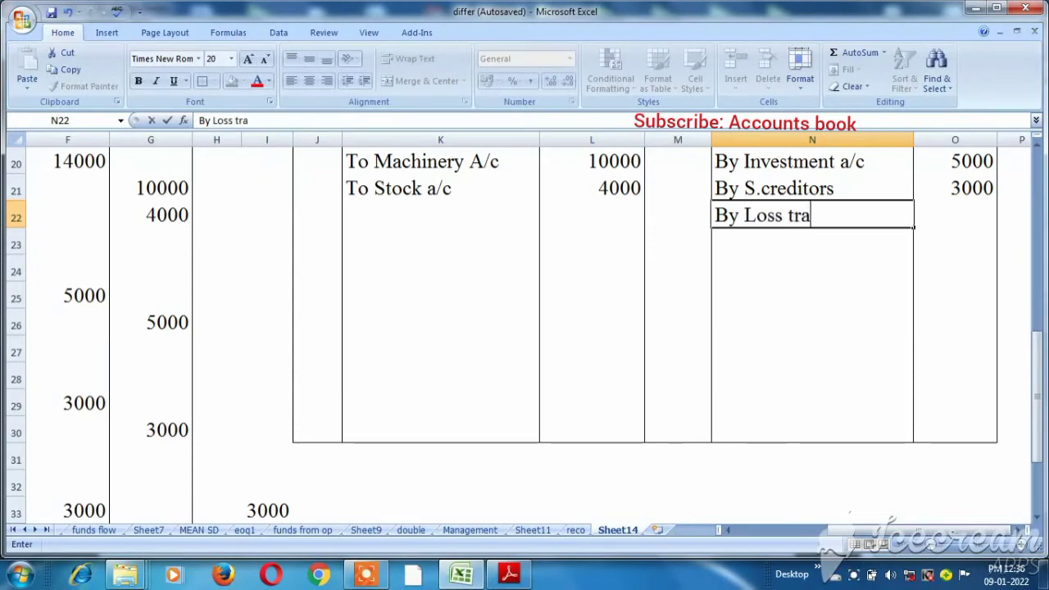
{"action": "type", "text": "nsfer"}
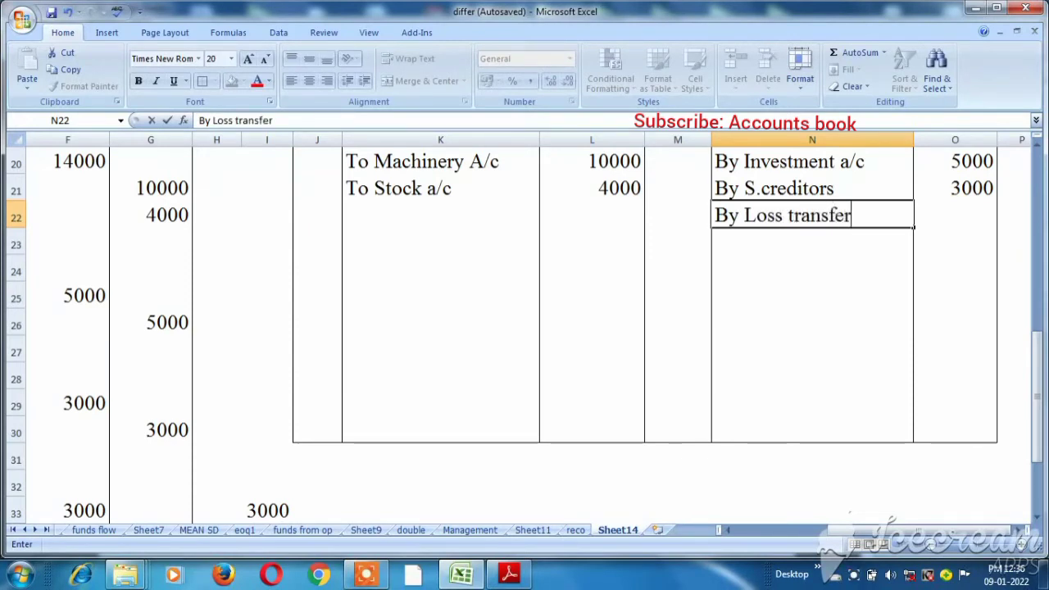
{"action": "type", "text": "re"}
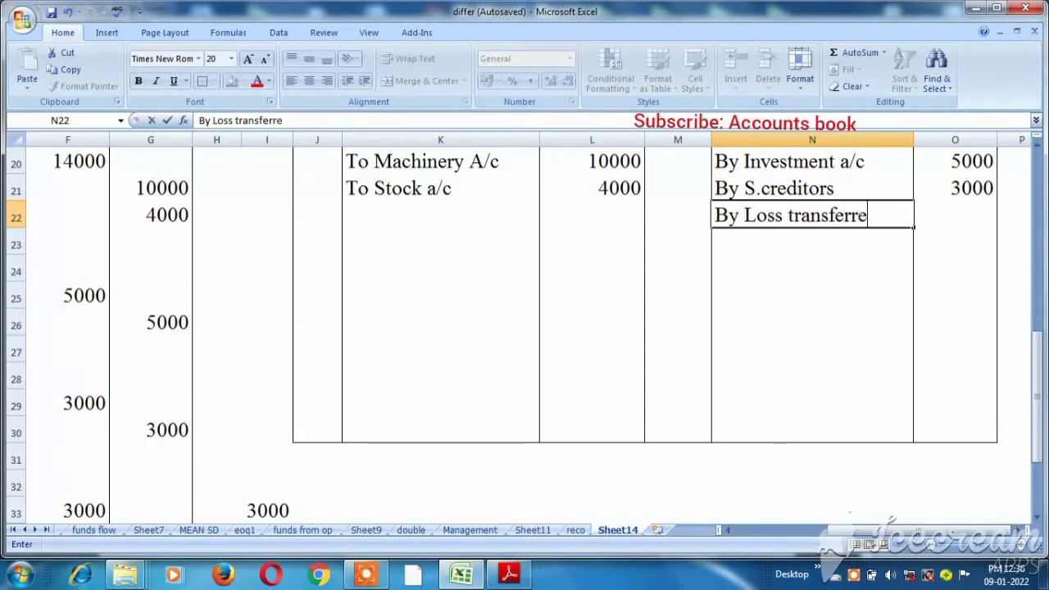
{"action": "type", "text": "d to"}
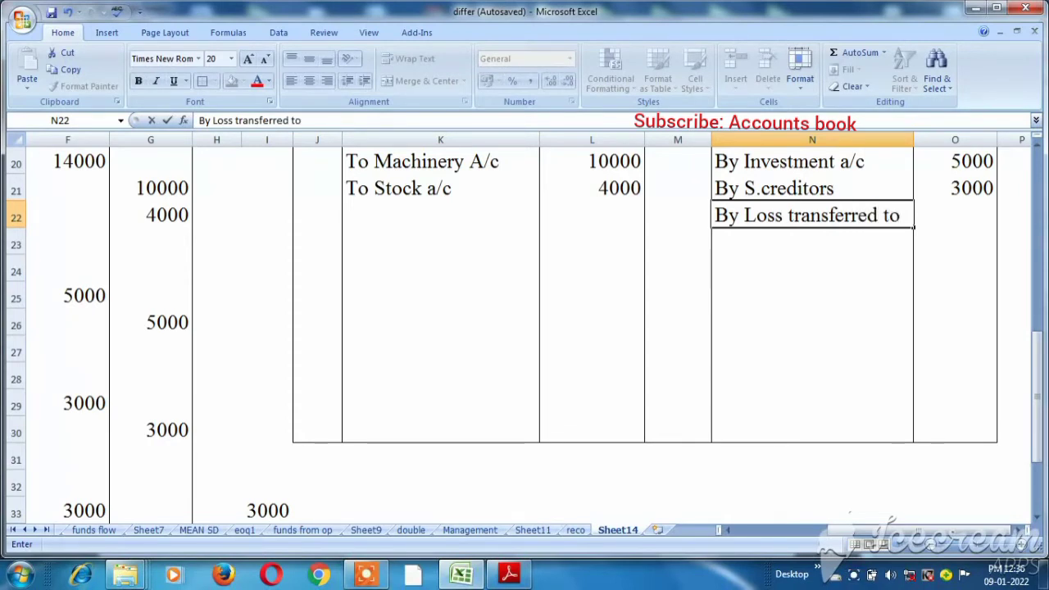
{"action": "key", "text": "Return"}
{"action": "type", "text": "capi"}
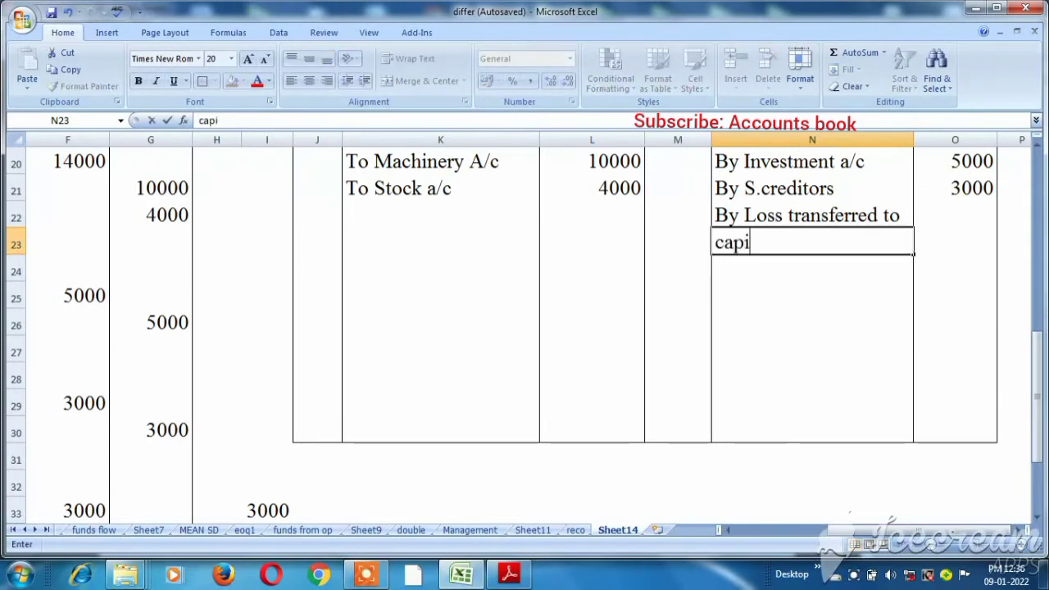
{"action": "type", "text": "tal ac"}
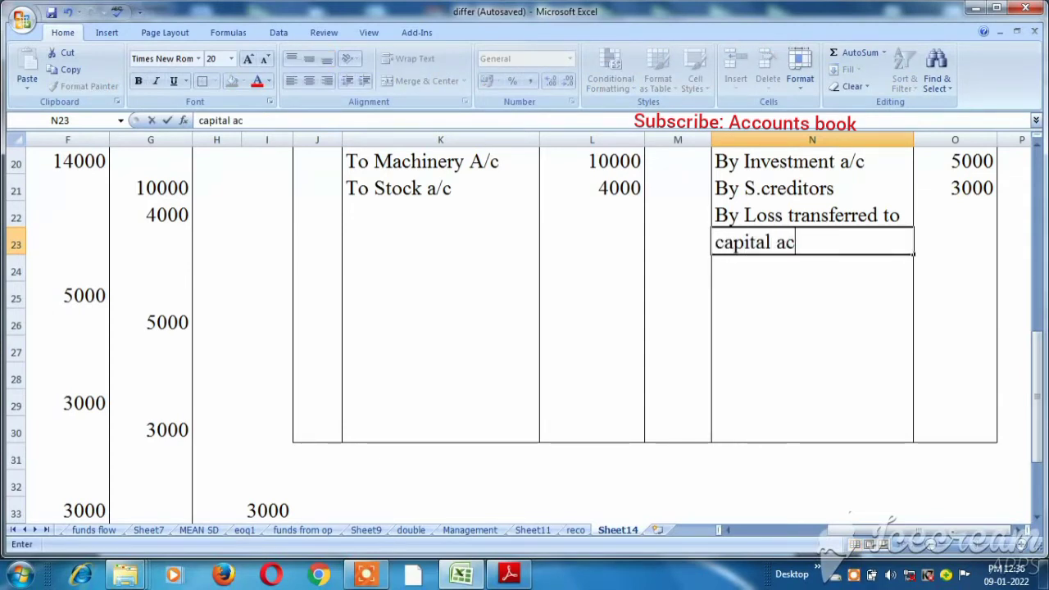
{"action": "type", "text": "count"}
{"action": "left_click", "coordinate": [440, 214]}
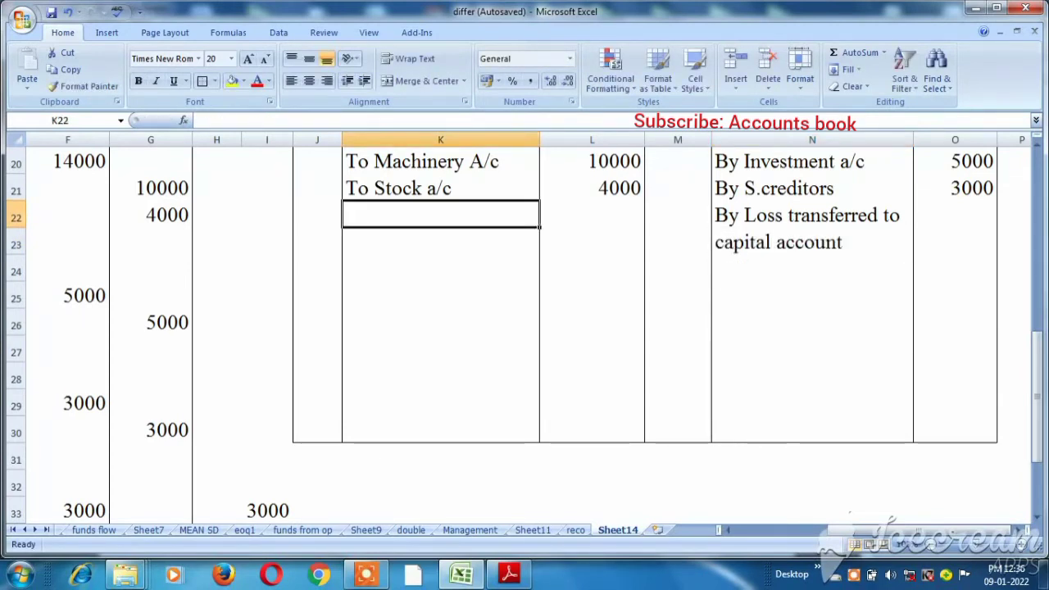
{"action": "key", "text": "Down"}
{"action": "key", "text": "Right"}
{"action": "key", "text": "Right"}
{"action": "key", "text": "Right"}
{"action": "key", "text": "Down"}
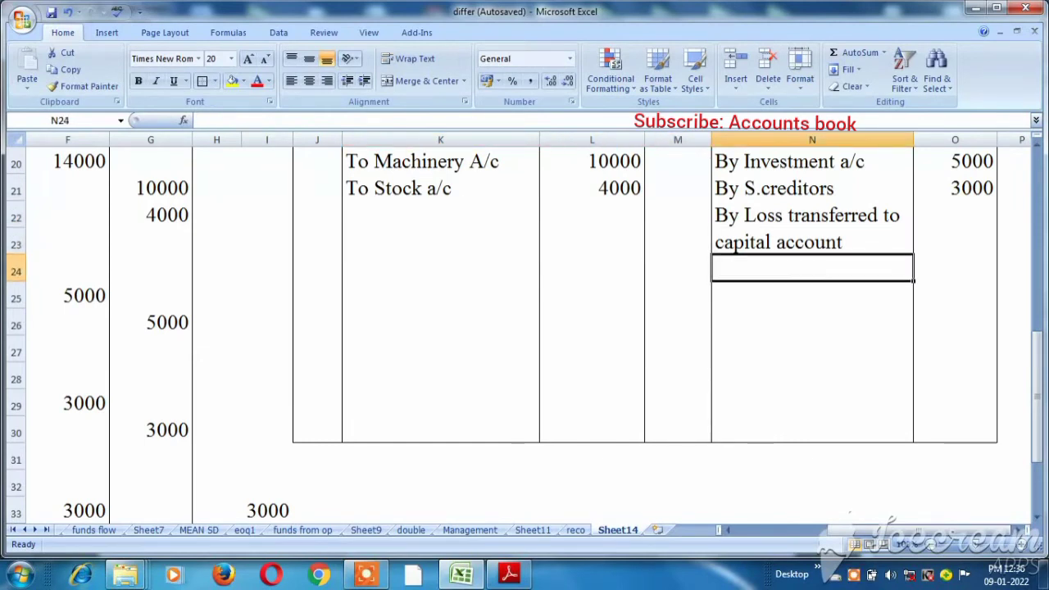
- List the partners Prabha, Kavitha and meena beneath the loss-transfer line
{"action": "type", "text": "Pra"}
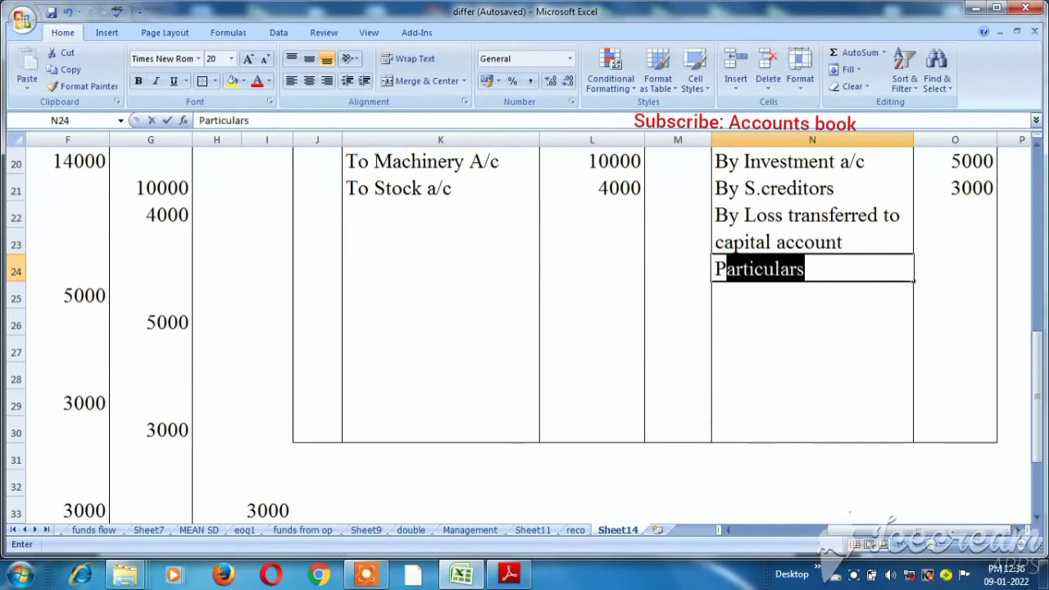
{"action": "type", "text": "bha "}
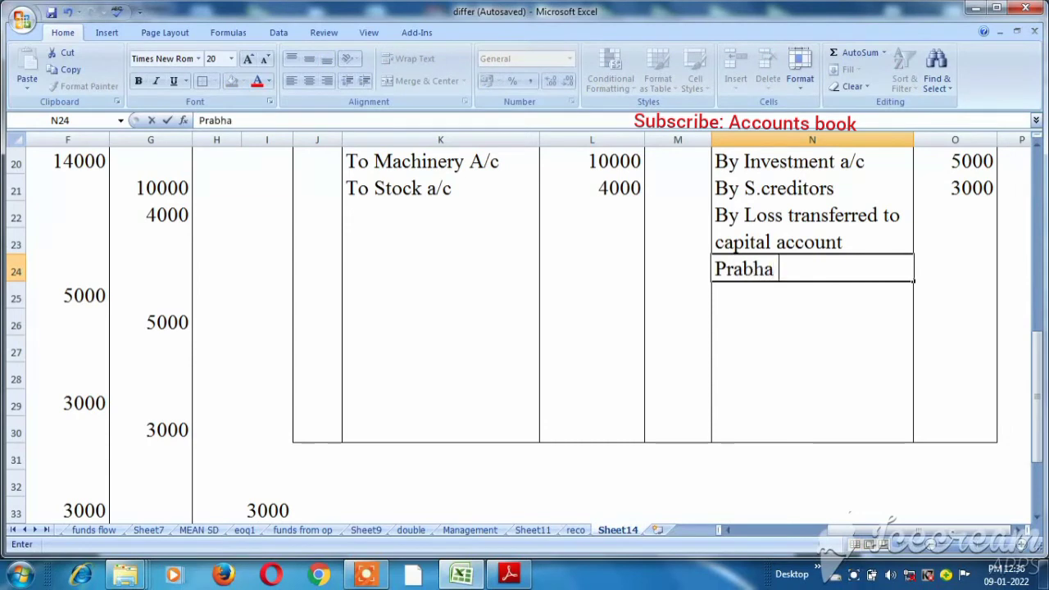
{"action": "type", "text": "a/c"}
{"action": "key", "text": "BackSpace"}
{"action": "key", "text": "BackSpace"}
{"action": "key", "text": "BackSpace"}
{"action": "key", "text": "BackSpace"}
{"action": "key", "text": "Return"}
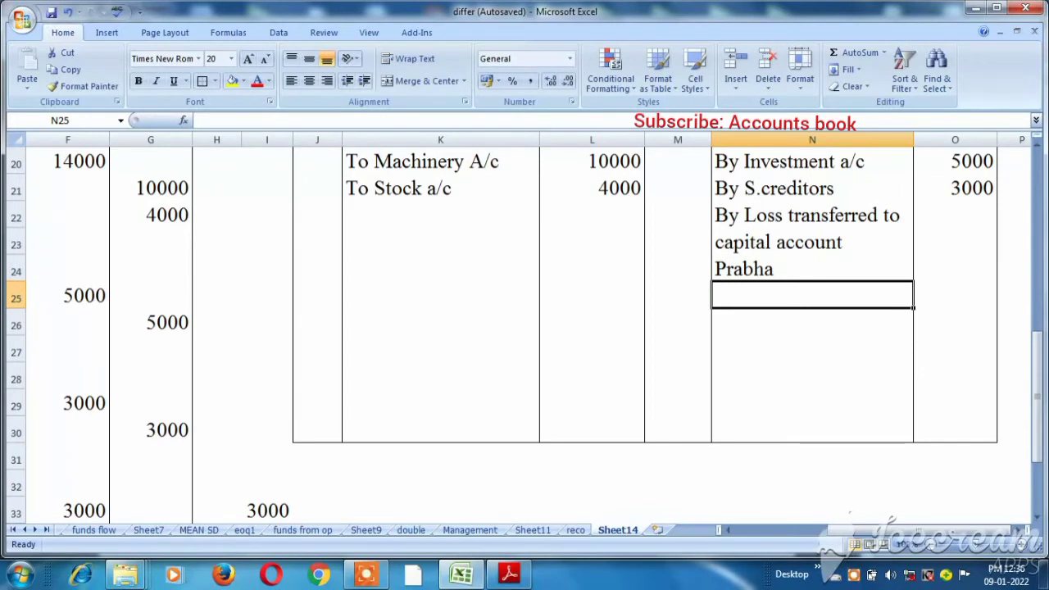
{"action": "type", "text": "Kavitha"}
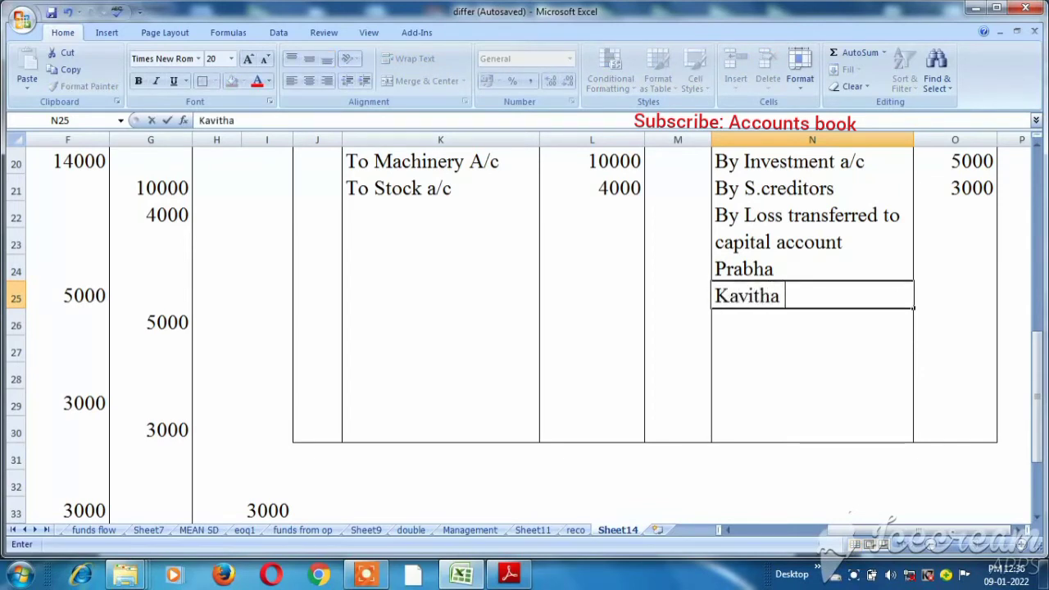
{"action": "key", "text": "Return"}
{"action": "type", "text": "meena"}
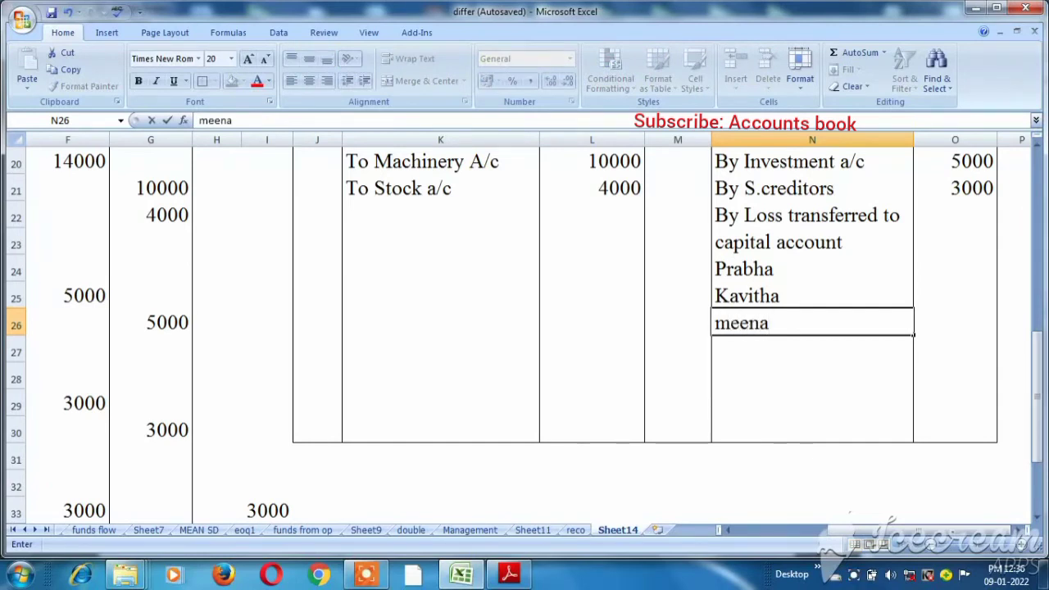
{"action": "key", "text": "Up"}
{"action": "key", "text": "Up"}
{"action": "key", "text": "Right"}
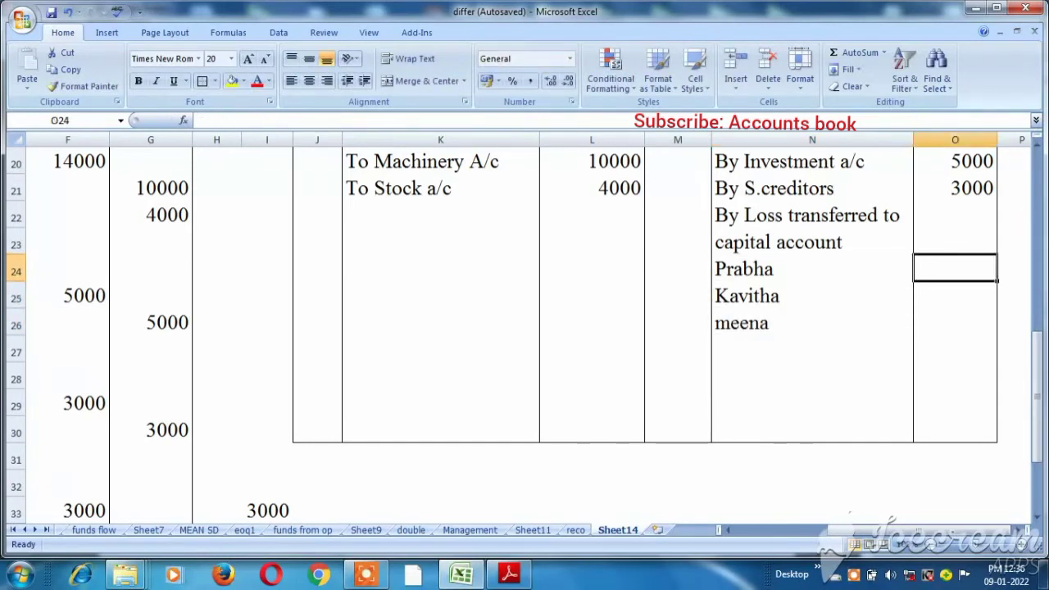
- Append loss shares 3000, 2000 and 1000 to Prabha, Kavitha and meena, underlining the 1000
{"action": "left_click", "coordinate": [812, 268]}
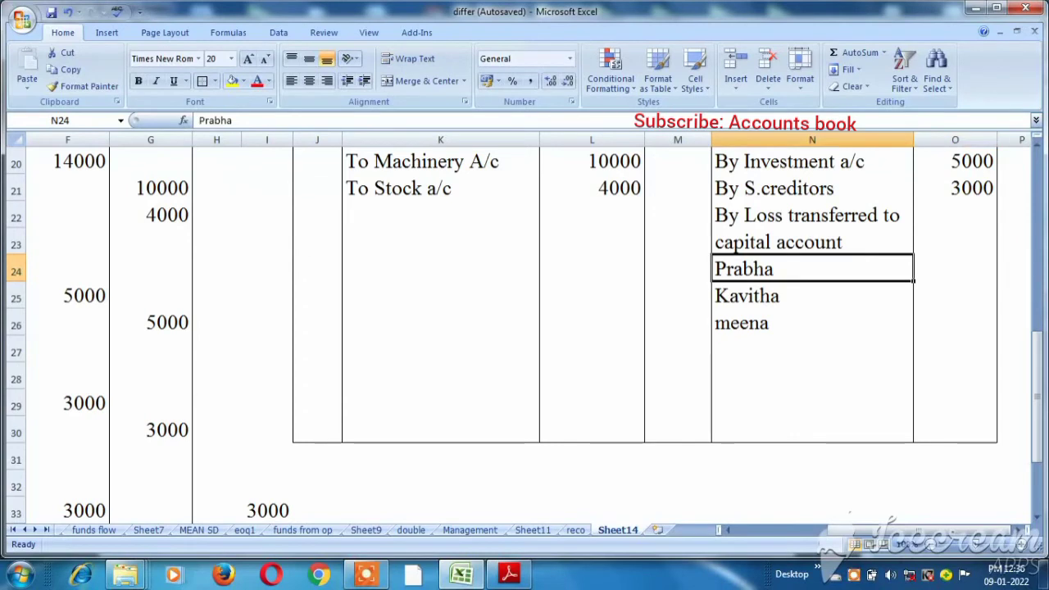
{"action": "key", "text": "F2"}
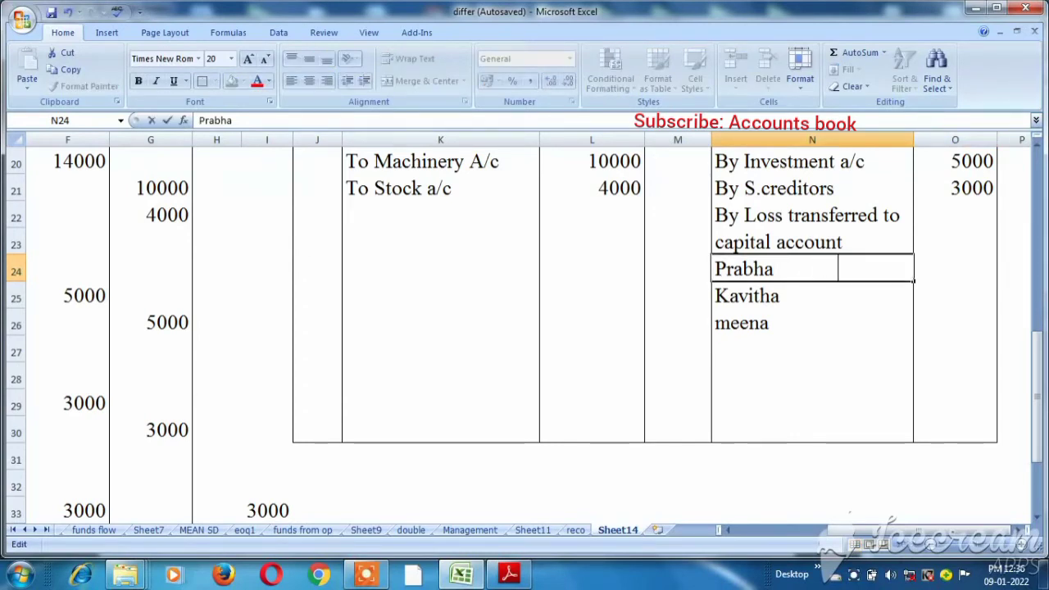
{"action": "type", "text": "3000"}
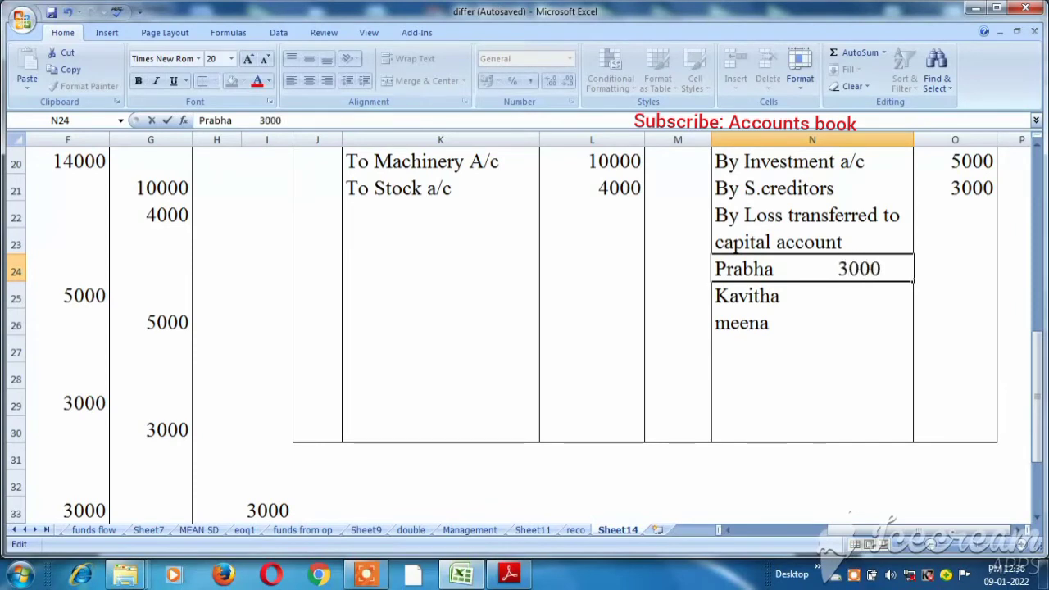
{"action": "key", "text": "Return"}
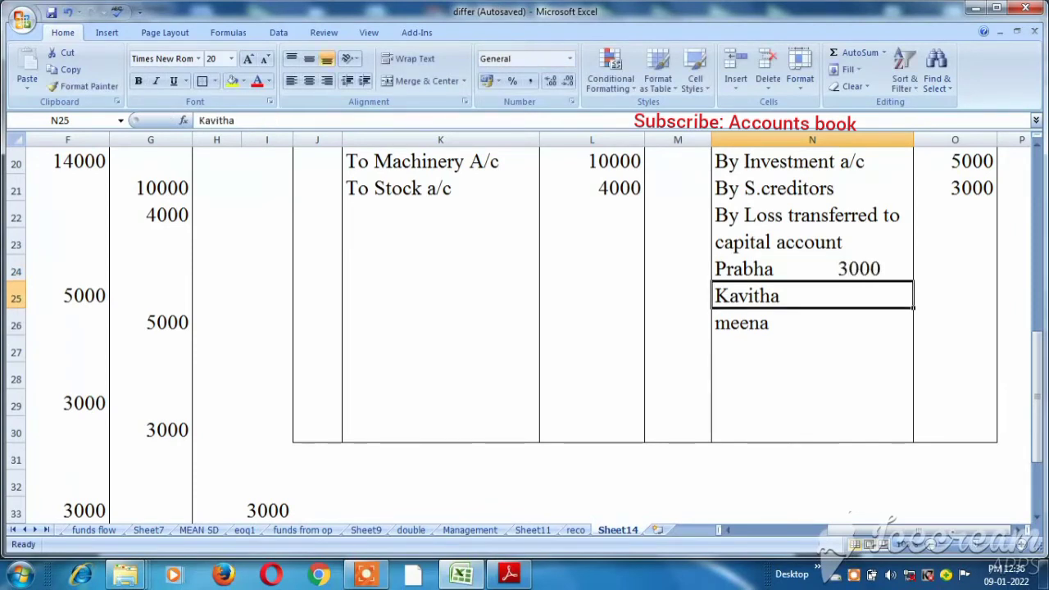
{"action": "key", "text": "F2"}
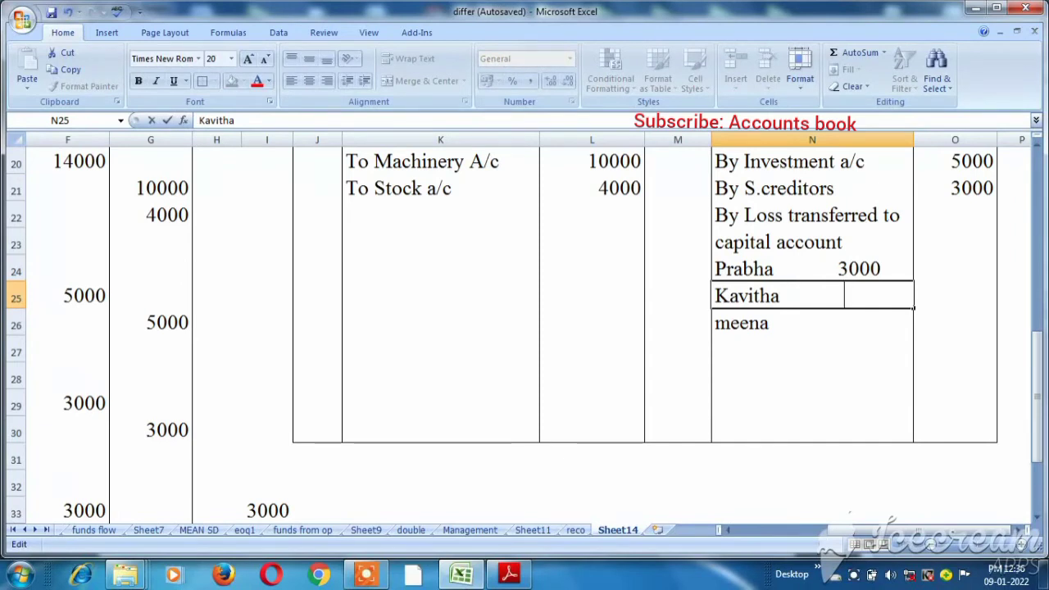
{"action": "type", "text": "2000"}
{"action": "key", "text": "Return"}
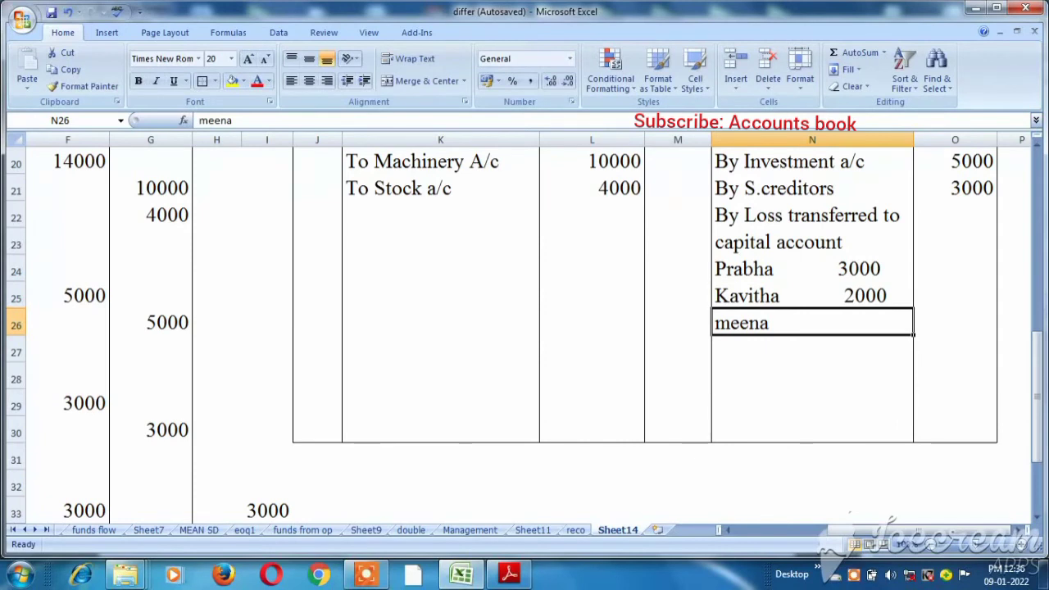
{"action": "key", "text": "F2"}
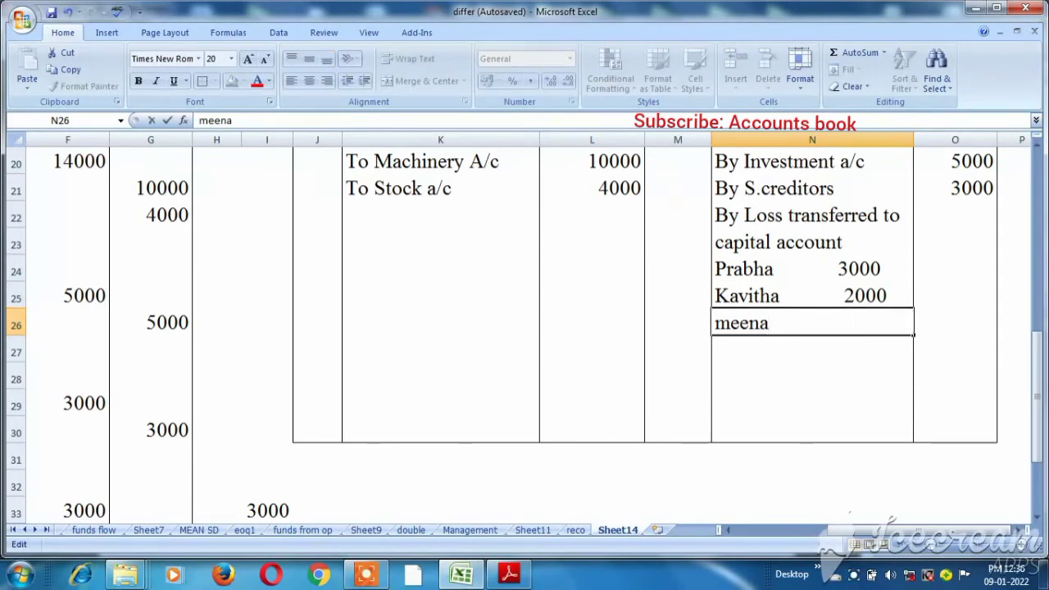
{"action": "type", "text": "1000"}
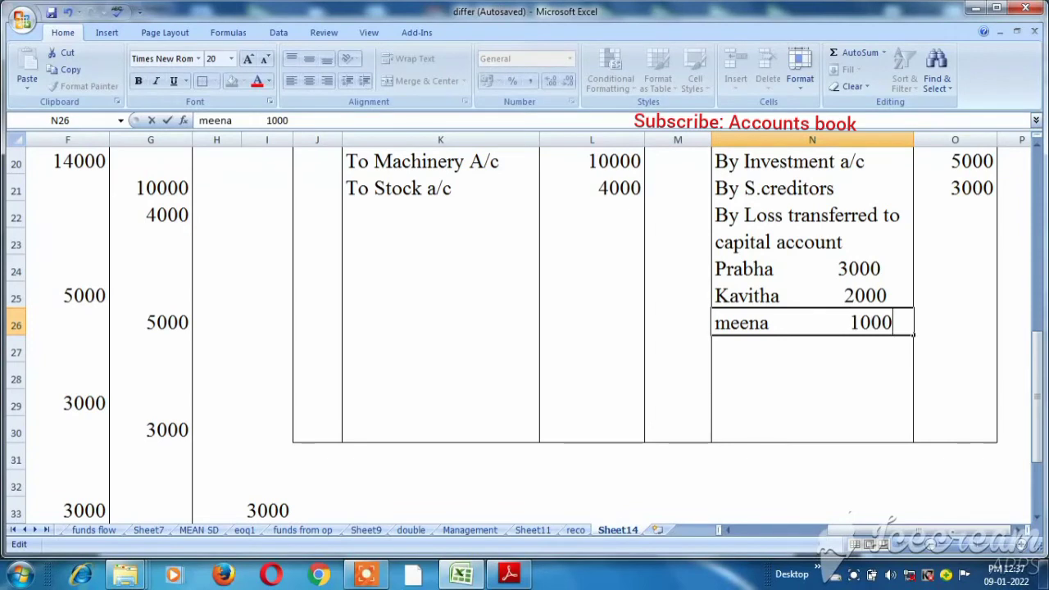
{"action": "key", "text": "shift+Left"}
{"action": "key", "text": "shift+Left"}
{"action": "key", "text": "shift+Left"}
{"action": "key", "text": "shift+Left"}
{"action": "key", "text": "ctrl+u"}
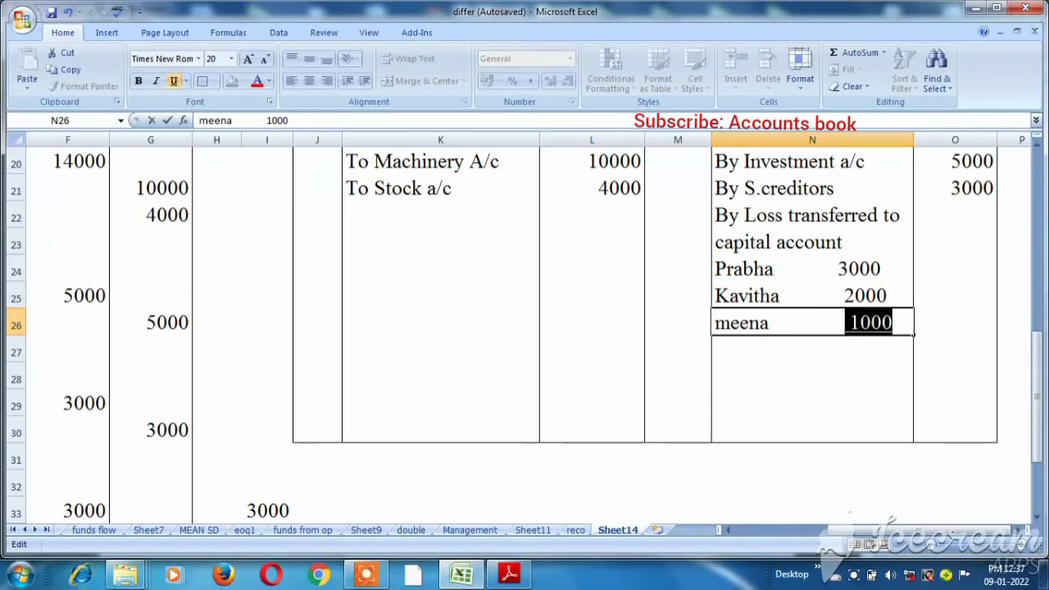
{"action": "key", "text": "Right"}
{"action": "key", "text": "Tab"}
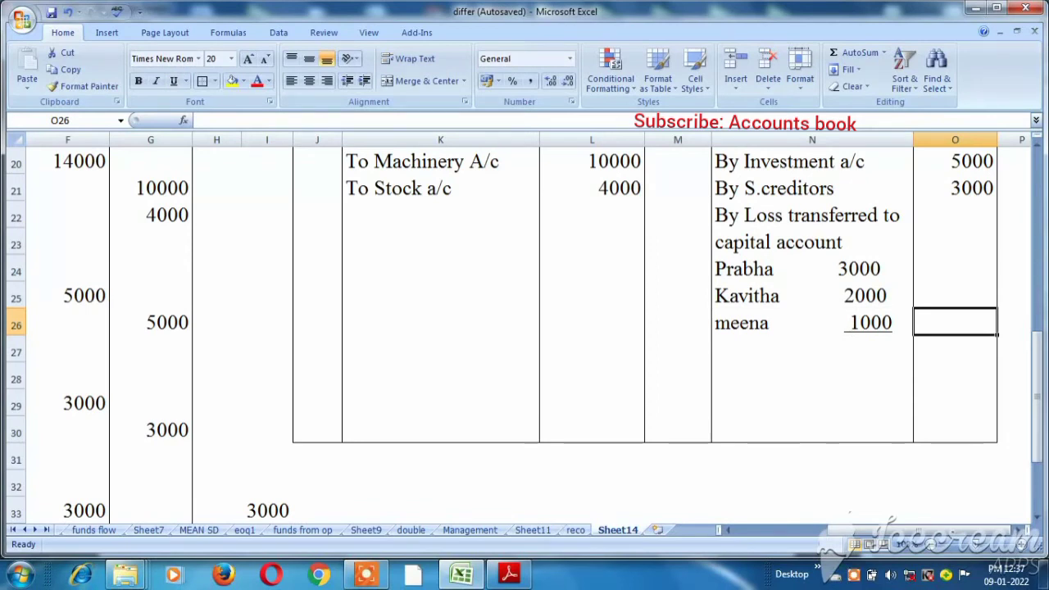
- Enter the 6000 loss amount in the credit amount column beside meena's share
{"action": "left_click", "coordinate": [441, 214]}
{"action": "type", "text": "60"}
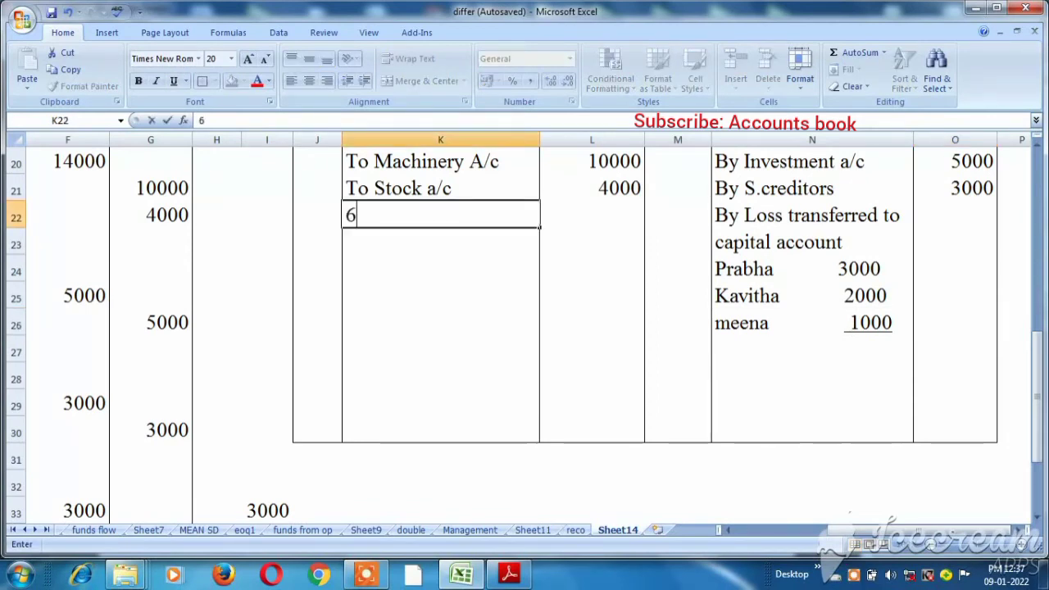
{"action": "key", "text": "Escape"}
{"action": "key", "text": "Right"}
{"action": "key", "text": "Right"}
{"action": "key", "text": "Down"}
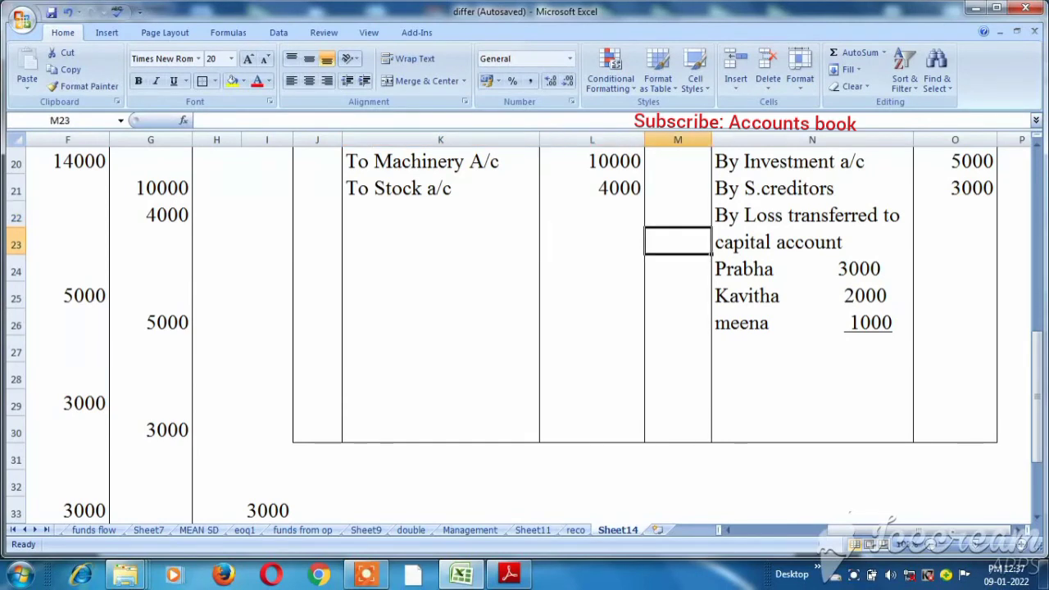
{"action": "key", "text": "Right"}
{"action": "key", "text": "Right"}
{"action": "key", "text": "Down"}
{"action": "key", "text": "Down"}
{"action": "key", "text": "Down"}
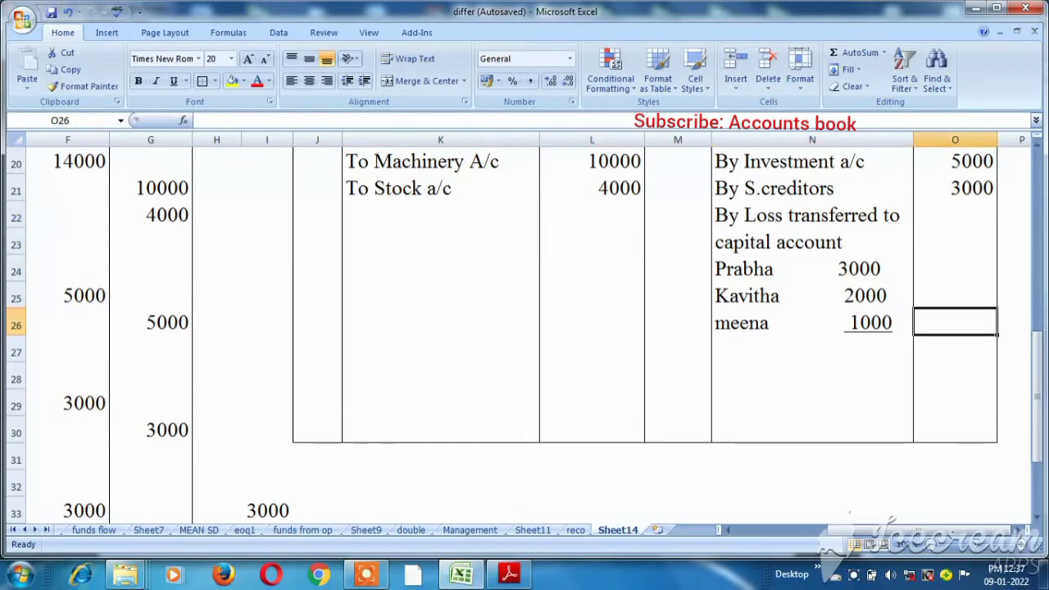
{"action": "type", "text": "6000"}
{"action": "key", "text": "Return"}
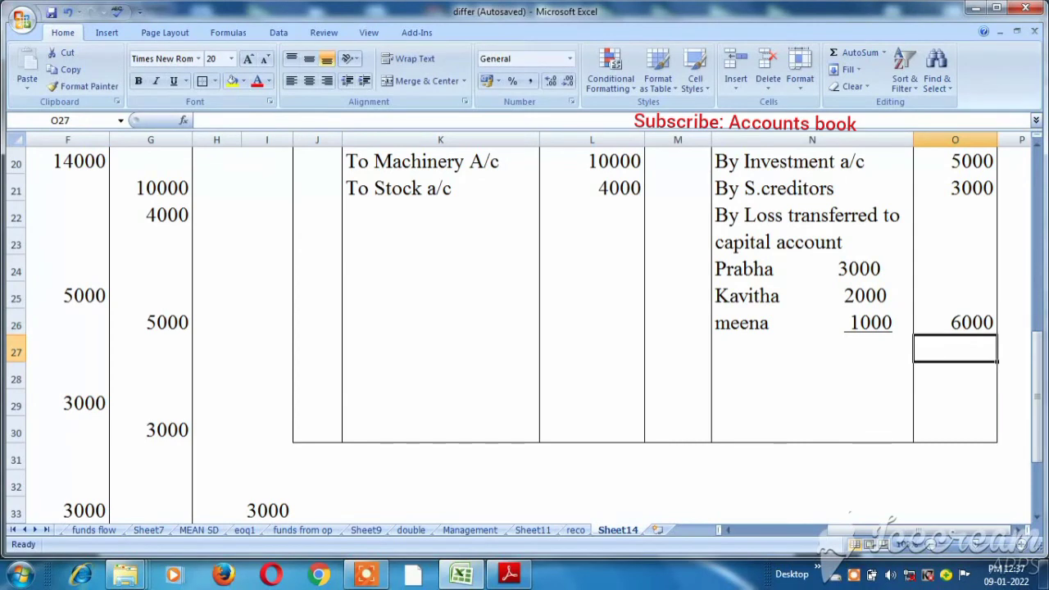
- Total the credit amount column with =SUM(O16:O27), giving 14000
{"action": "key", "text": "Down"}
{"action": "type", "text": "=sum"}
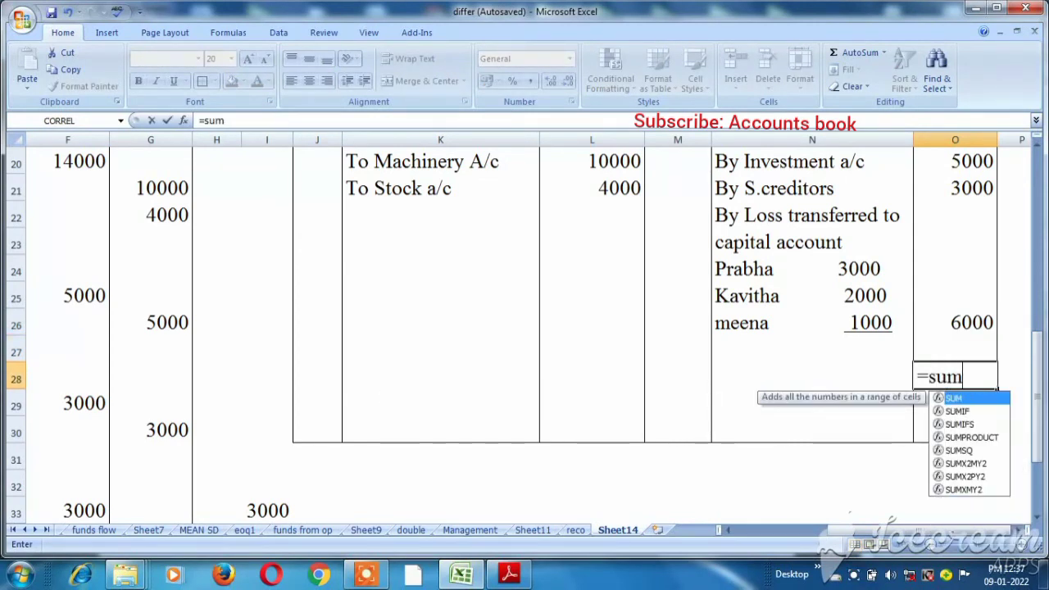
{"action": "type", "text": "("}
{"action": "left_click", "coordinate": [955, 348]}
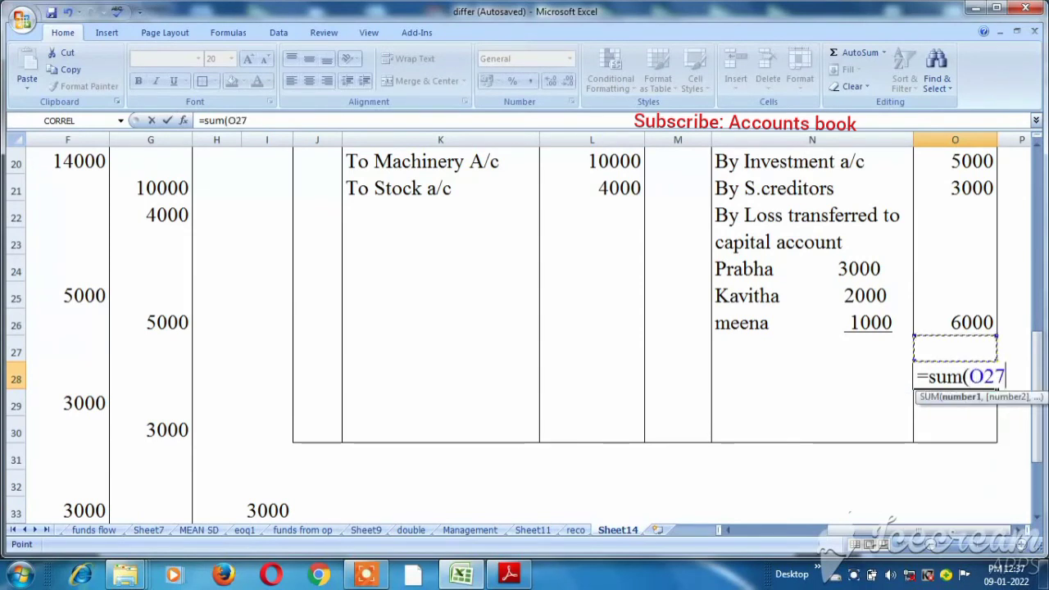
{"action": "left_click_drag", "start_coordinate": [955, 348], "coordinate": [954, 284]}
{"action": "type", "text": ")"}
{"action": "key", "text": "Return"}
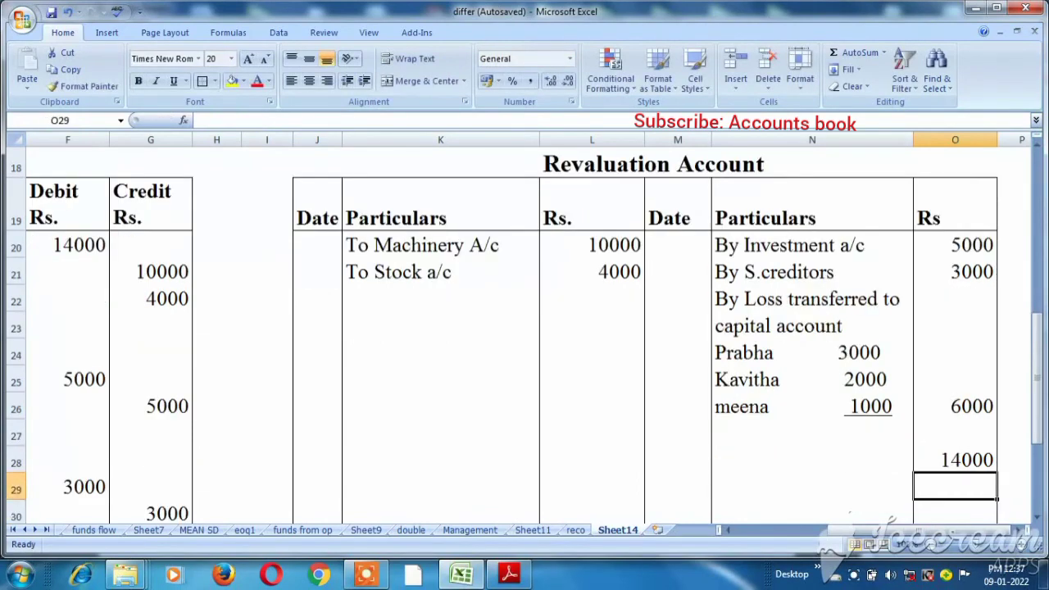
{"action": "left_click", "coordinate": [955, 460]}
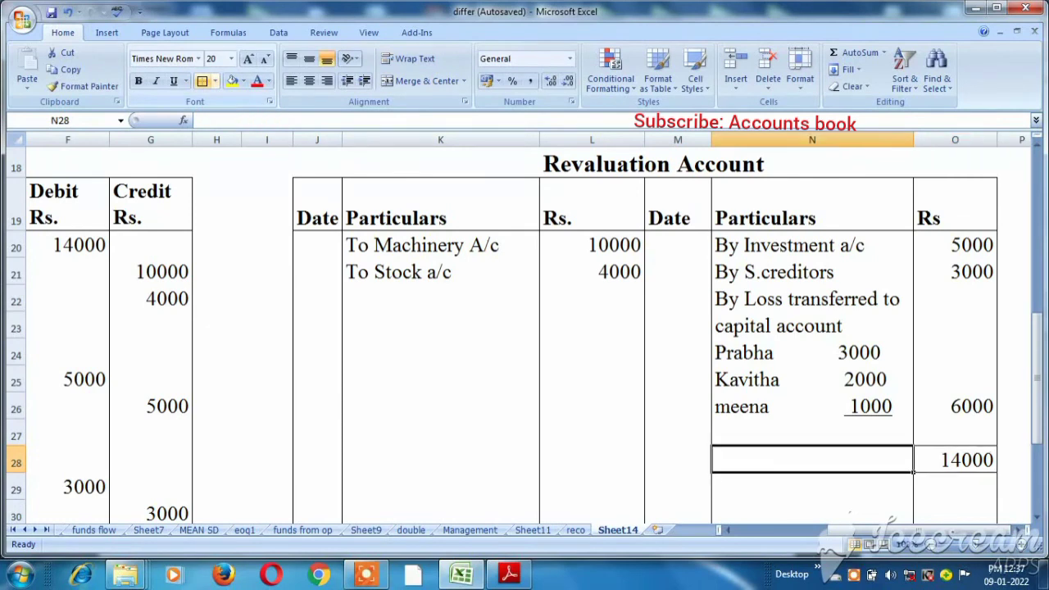
- Put =SUM(L20:L27) in L28 so the debit side totals 14000
{"action": "left_click", "coordinate": [591, 460]}
{"action": "type", "text": "="}
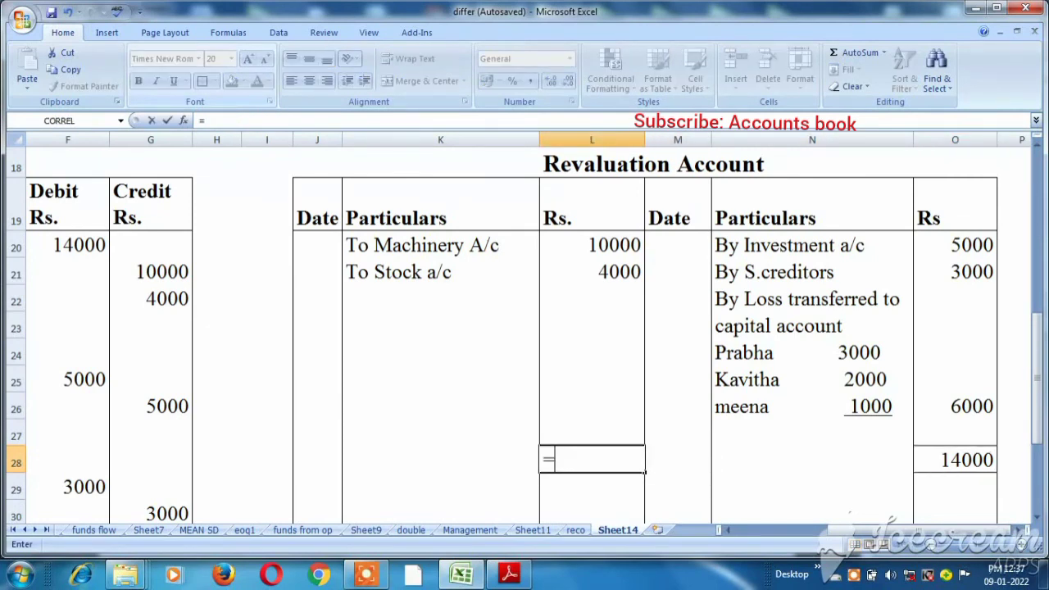
{"action": "type", "text": "sum("}
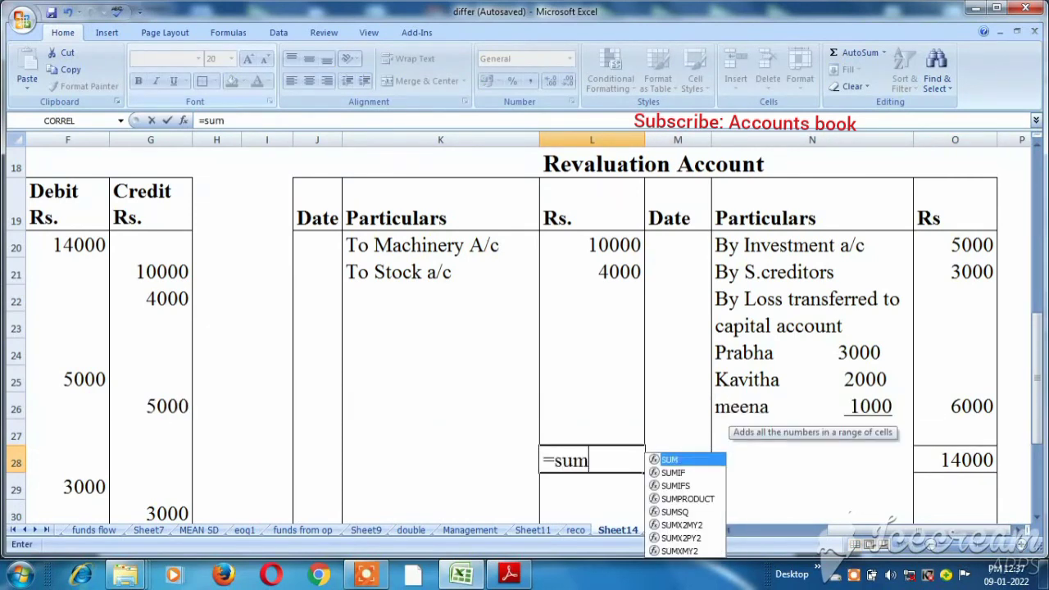
{"action": "key", "text": "Up"}
{"action": "key", "text": "shift+Up"}
{"action": "key", "text": "shift+Up"}
{"action": "key", "text": "shift+Up"}
{"action": "key", "text": "shift+Up"}
{"action": "key", "text": "shift+Up"}
{"action": "key", "text": "shift+Up"}
{"action": "key", "text": "shift+Up"}
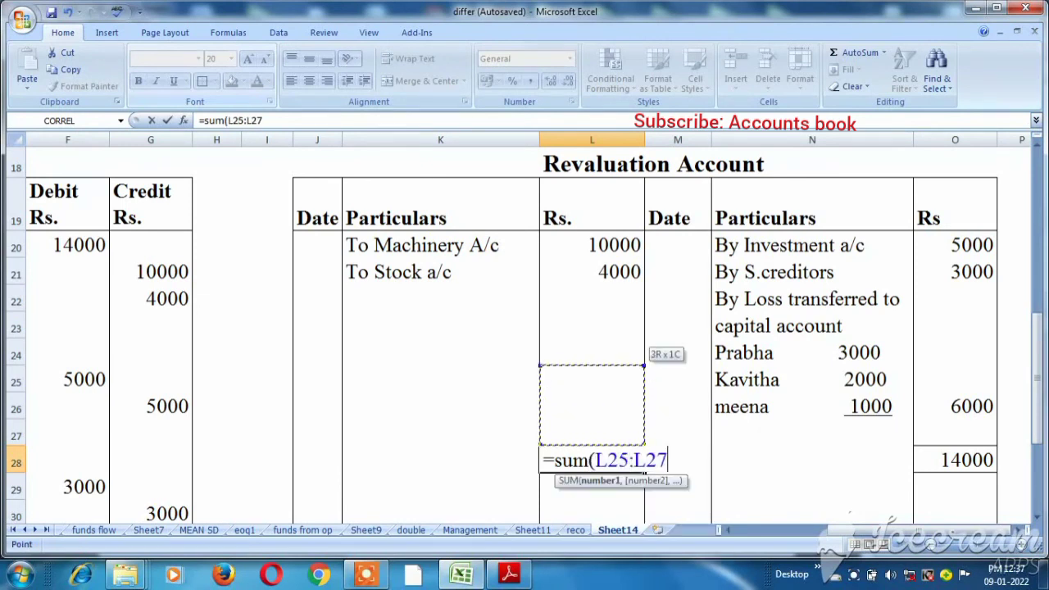
{"action": "type", "text": ")"}
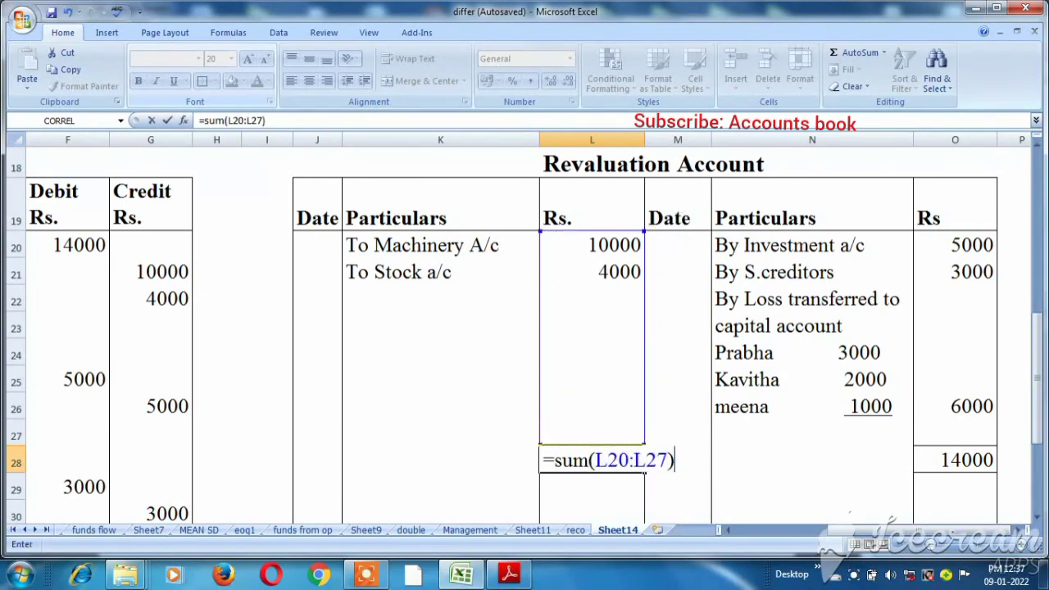
{"action": "key", "text": "Return"}
{"action": "key", "text": "Up"}
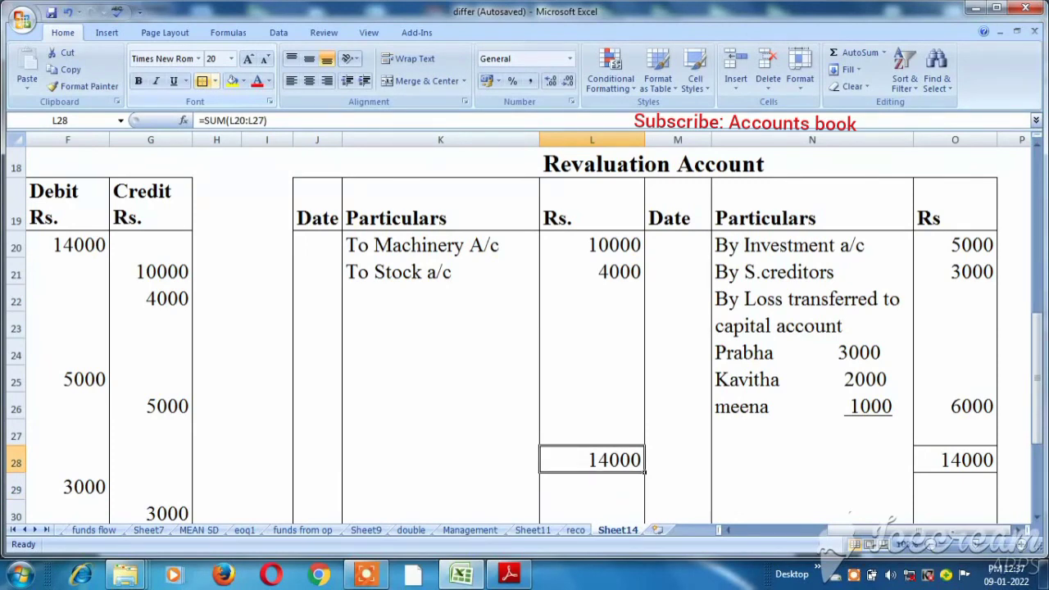
{"action": "key", "text": "Up"}
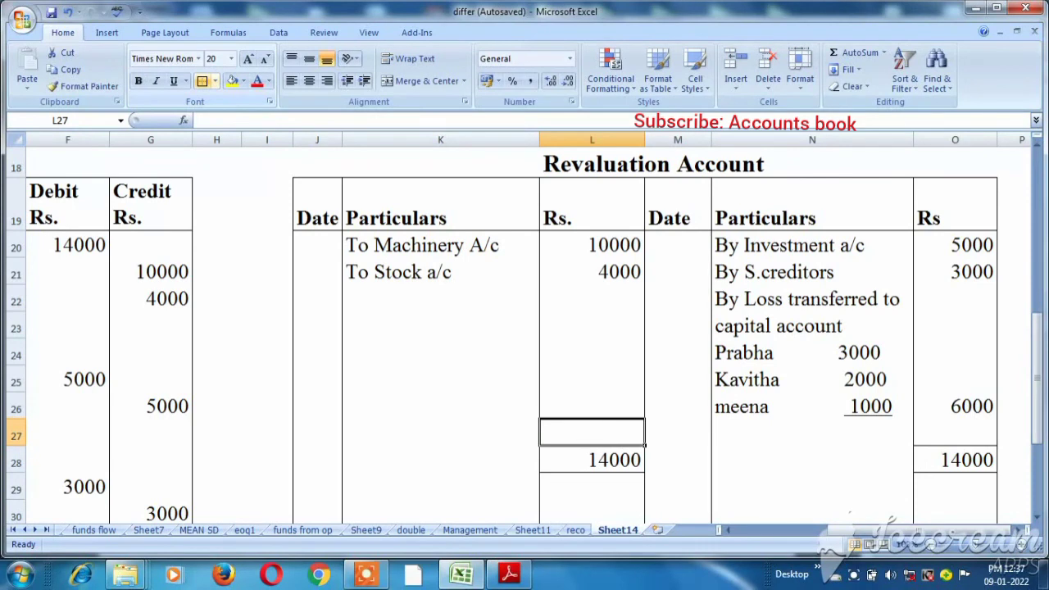
- Scroll back up to the revaluation question at the top of Sheet14
{"action": "key", "text": "Up"}
{"action": "key", "text": "Up"}
{"action": "key", "text": "Up"}
{"action": "key", "text": "Up"}
{"action": "key", "text": "Up"}
{"action": "key", "text": "Up"}
{"action": "key", "text": "Up"}
{"action": "key", "text": "Up"}
{"action": "key", "text": "Up"}
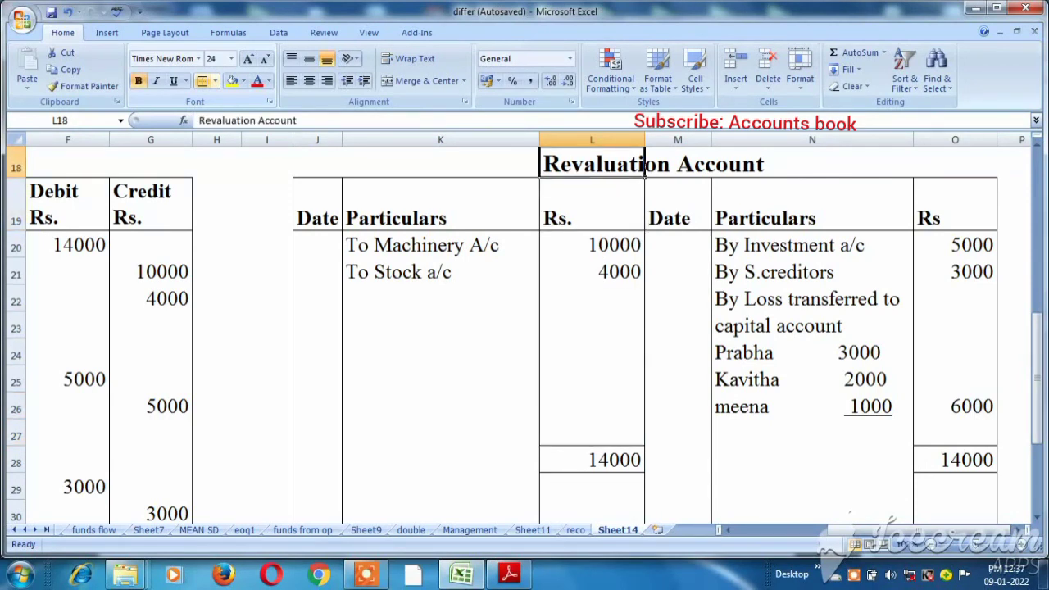
{"action": "key", "text": "Up"}
{"action": "key", "text": "Up"}
{"action": "key", "text": "Up"}
{"action": "key", "text": "Up"}
{"action": "key", "text": "Up"}
{"action": "key", "text": "Up"}
{"action": "key", "text": "Up"}
{"action": "key", "text": "Up"}
{"action": "key", "text": "Up"}
{"action": "key", "text": "Up"}
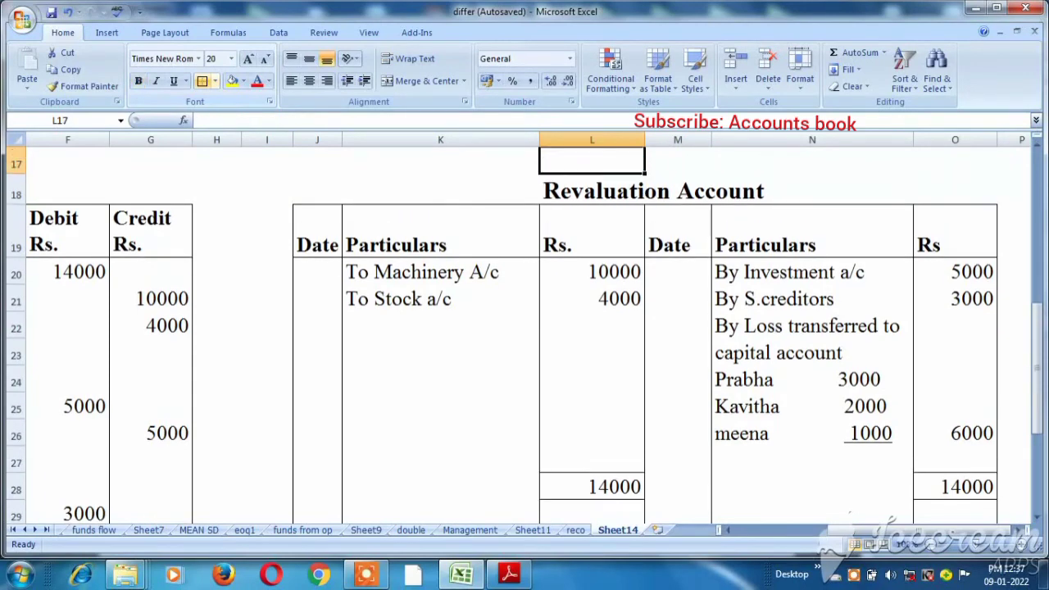
{"action": "key", "text": "Left"}
{"action": "key", "text": "Left"}
{"action": "key", "text": "Left"}
{"action": "key", "text": "Left"}
{"action": "key", "text": "Left"}
{"action": "key", "text": "Left"}
{"action": "key", "text": "Left"}
{"action": "key", "text": "Left"}
{"action": "key", "text": "Left"}
{"action": "key", "text": "Left"}
{"action": "key", "text": "Left"}
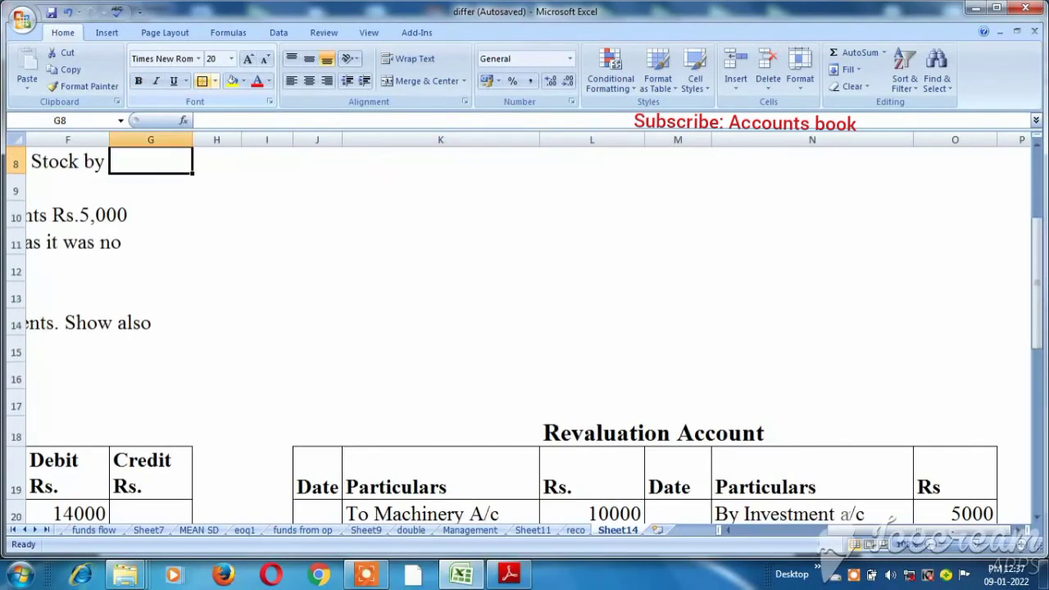
{"action": "key", "text": "Up"}
{"action": "key", "text": "Up"}
{"action": "key", "text": "Up"}
{"action": "key", "text": "Up"}
{"action": "key", "text": "Up"}
{"action": "key", "text": "Up"}
{"action": "key", "text": "Up"}
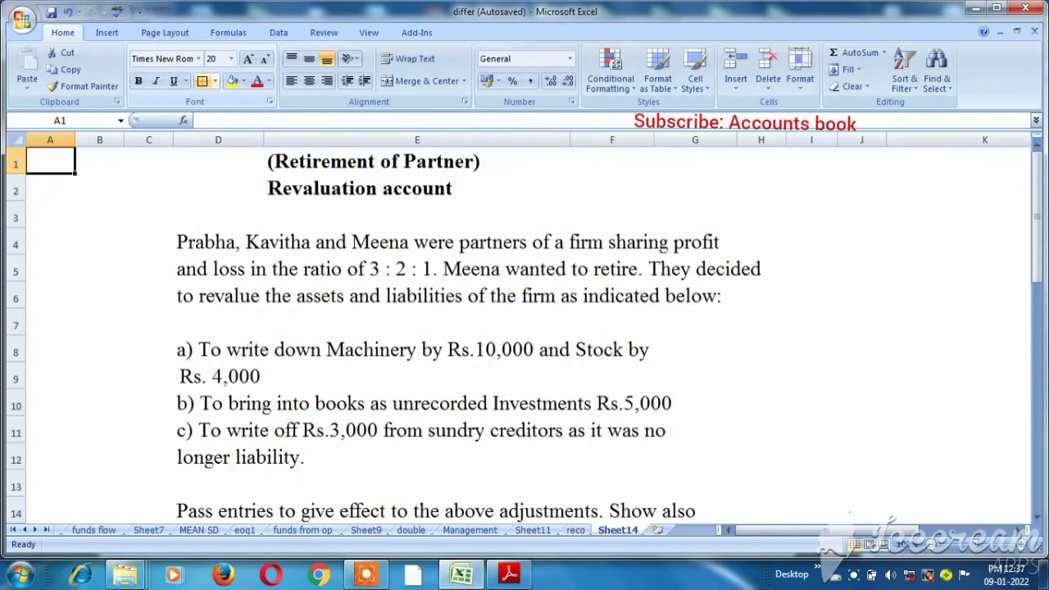